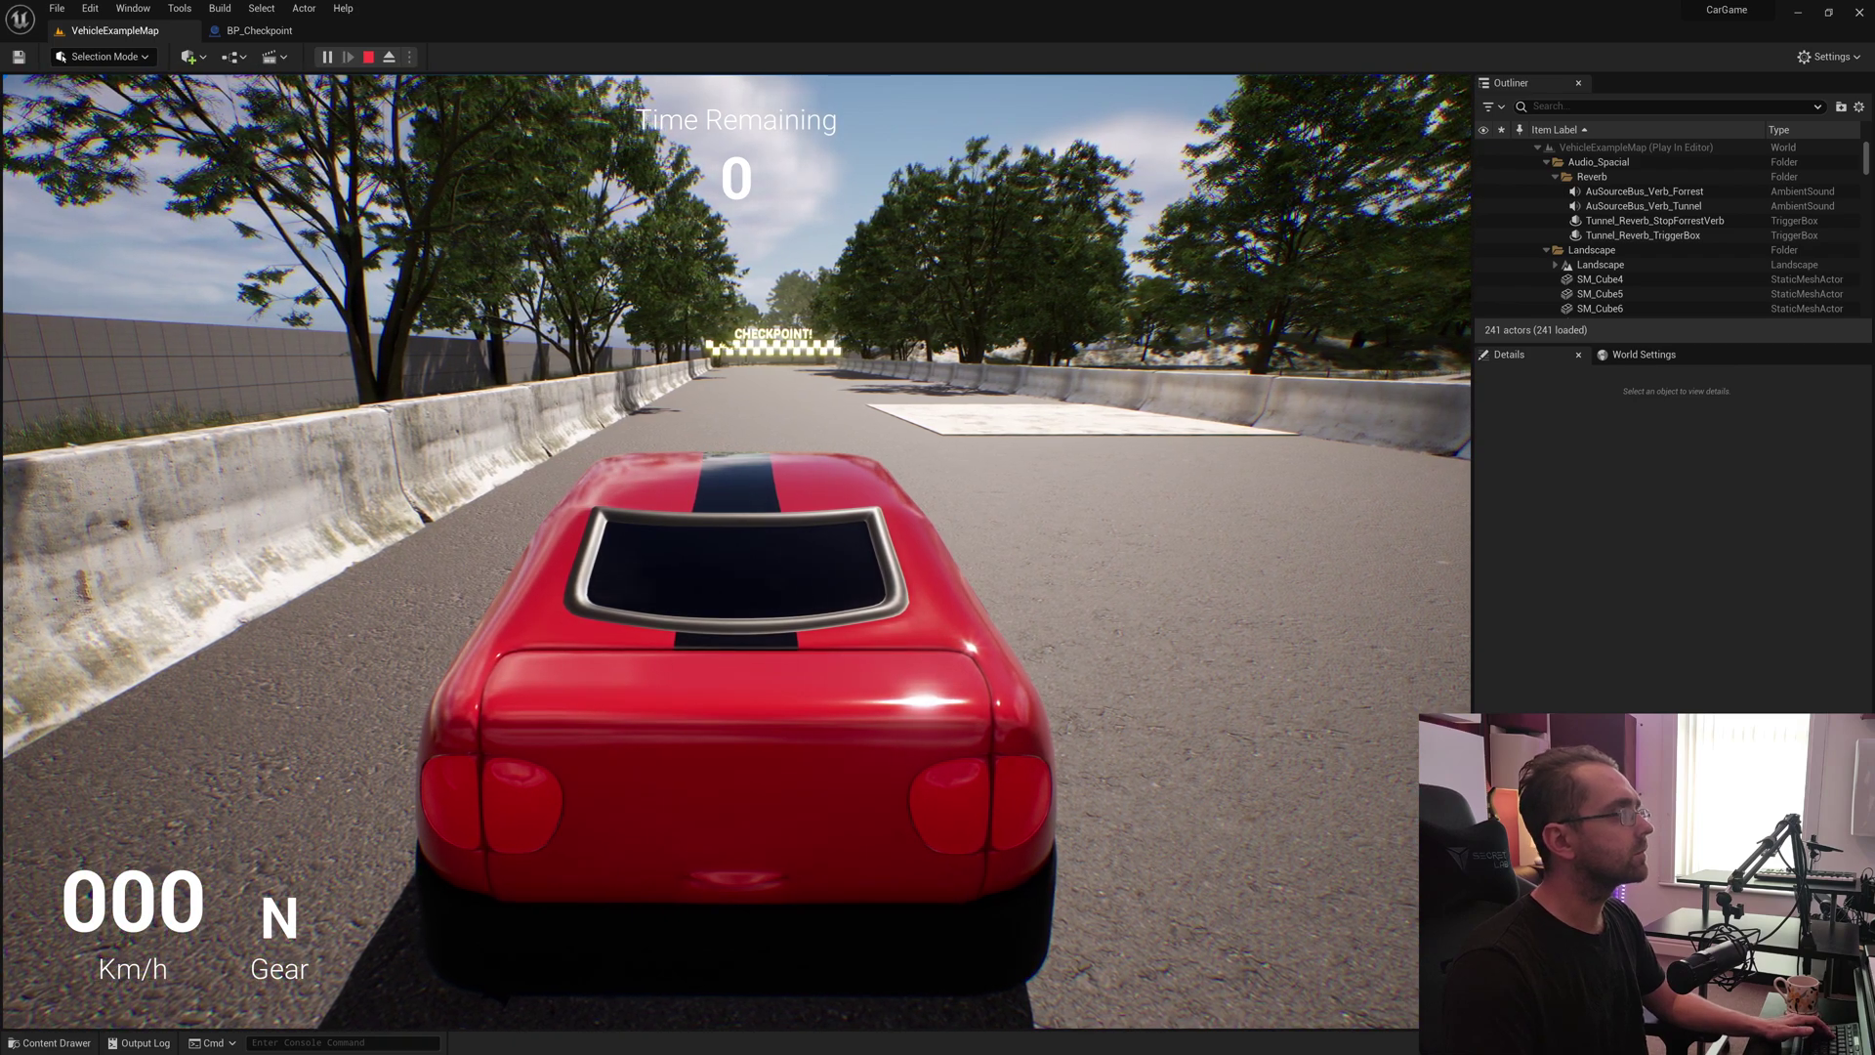
- Drive the test car forward past the checkpoint and steer it around the right-hand curve
key(w)
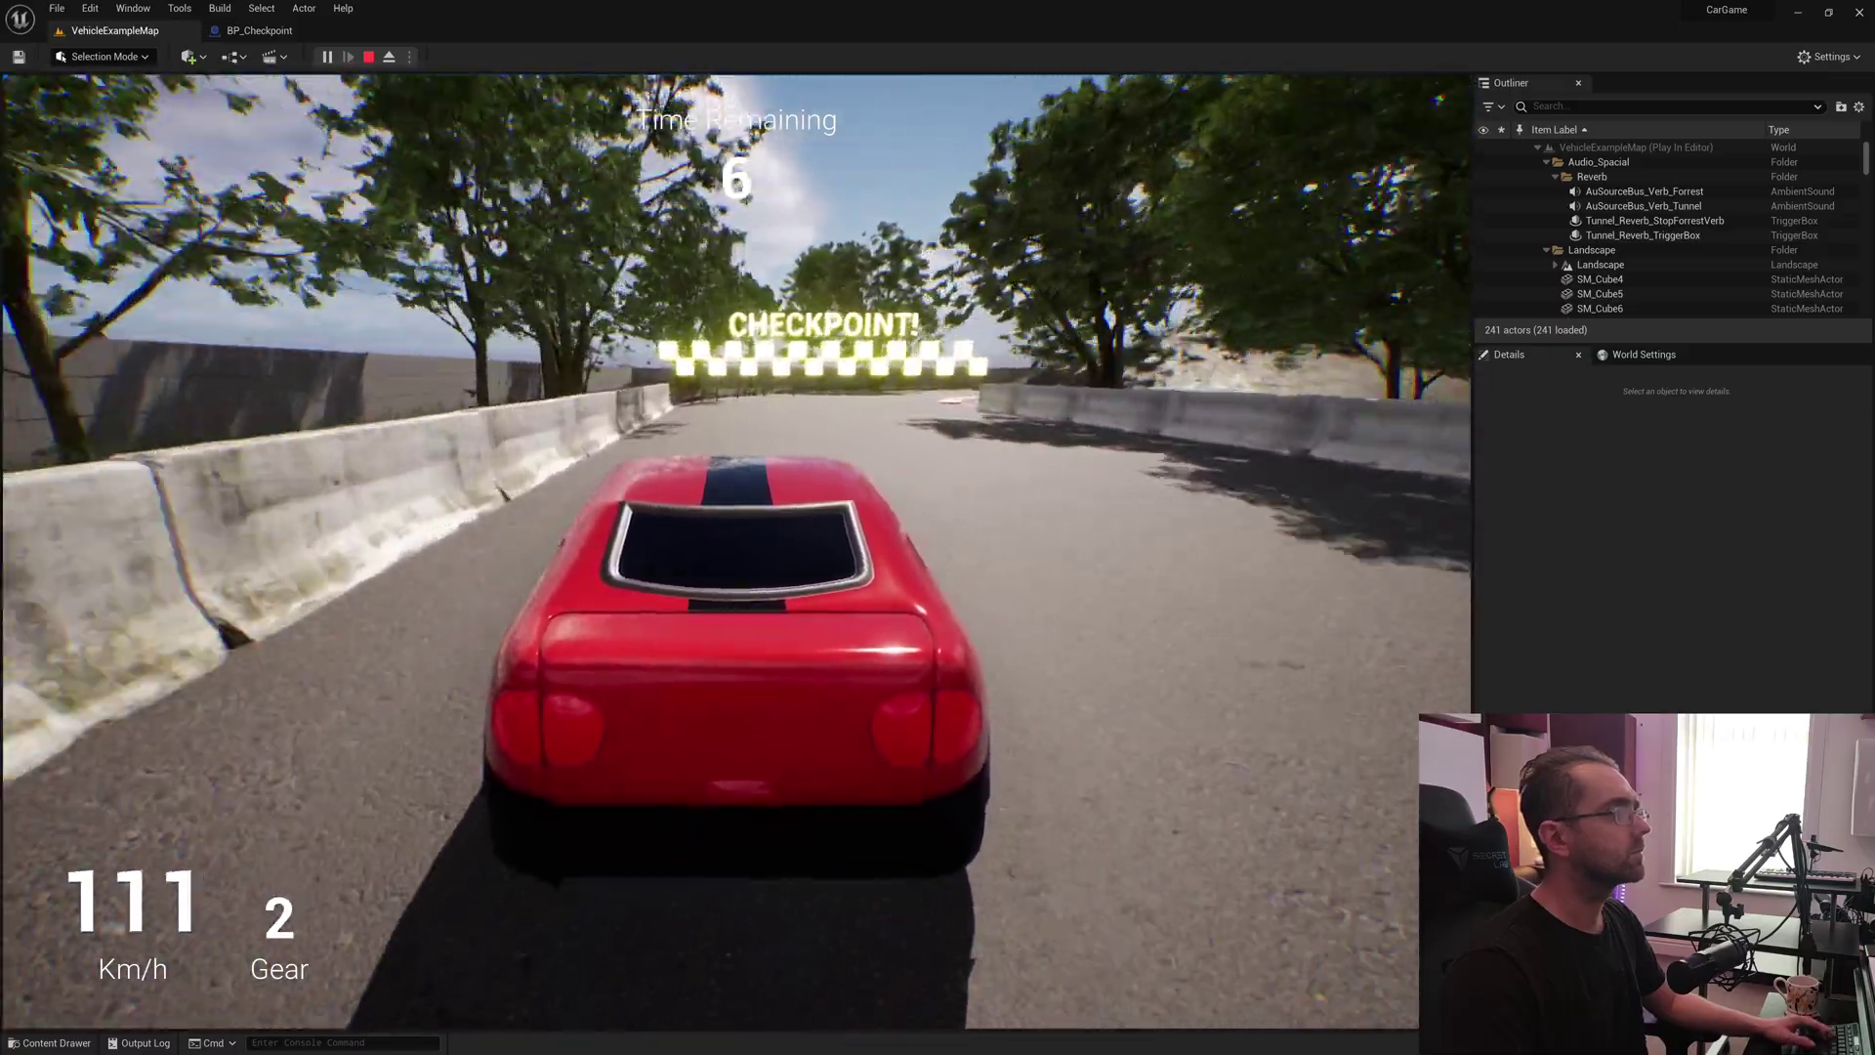
key(a)
key(d)
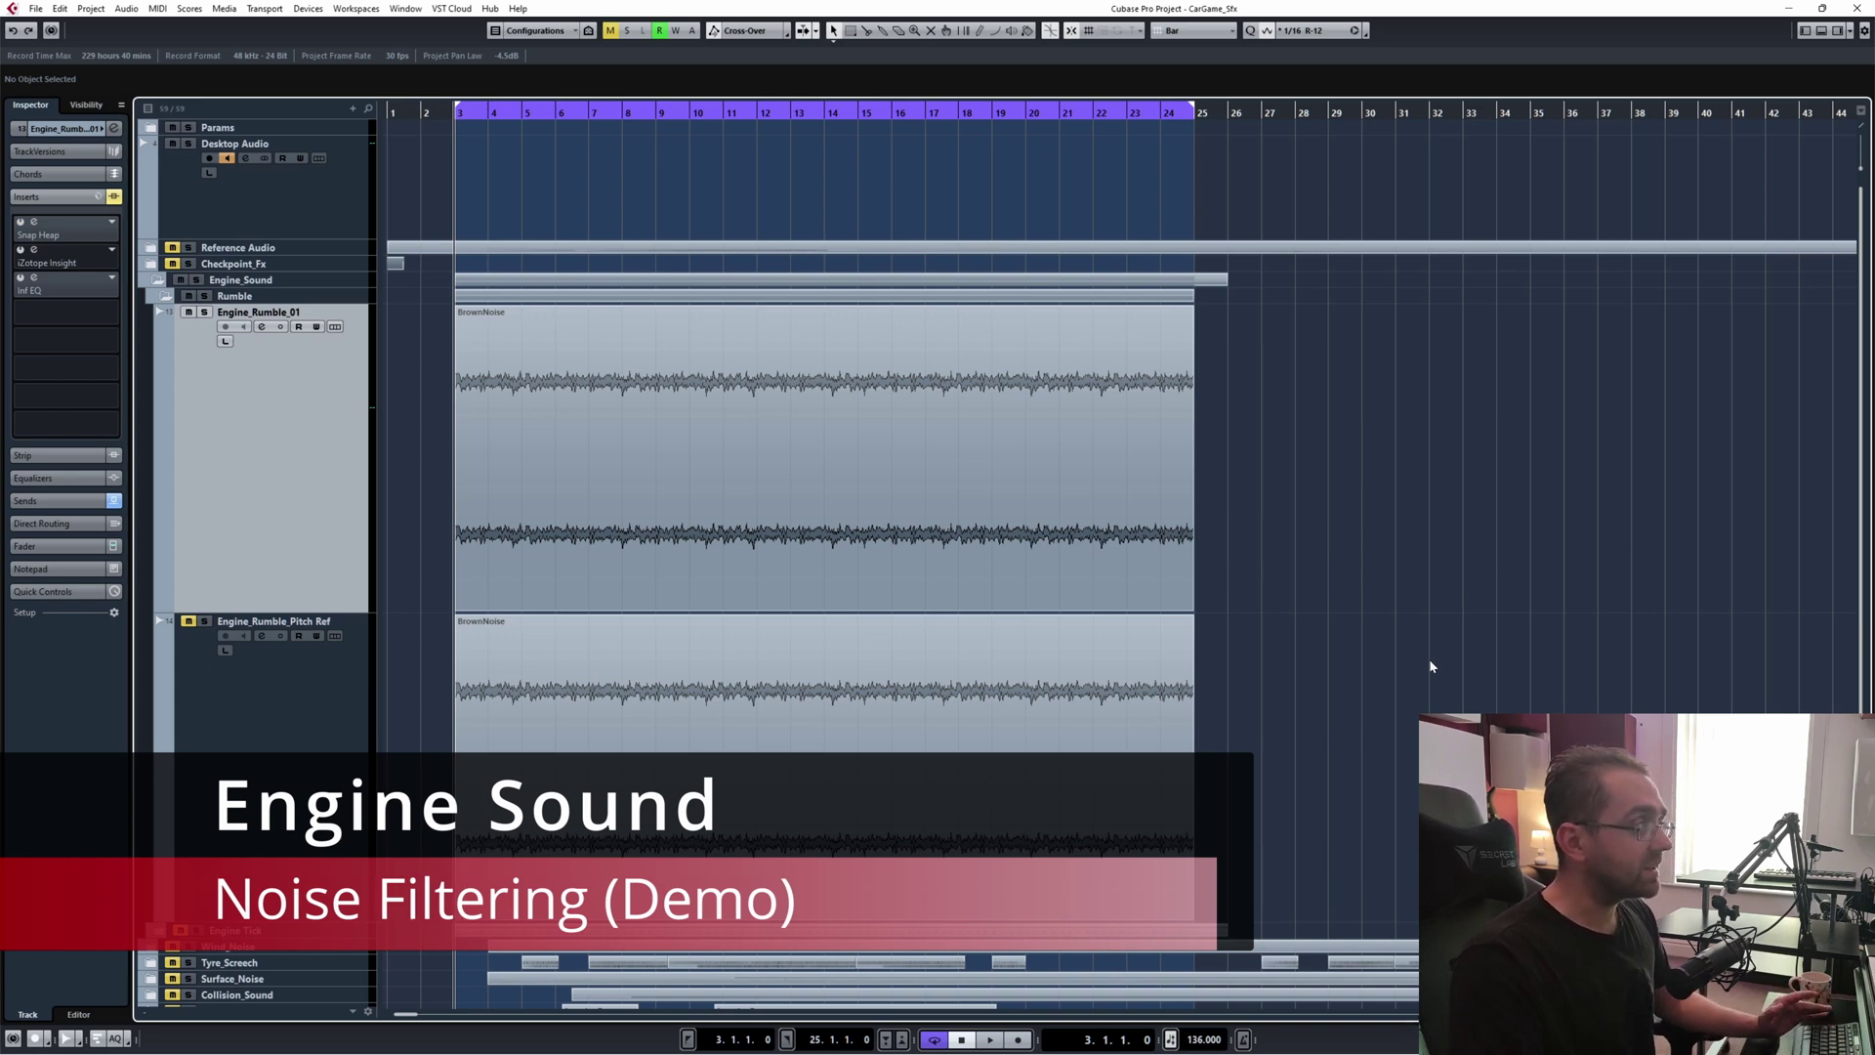
- Audition the raw Engine_Rumble_01 brown noise, then stop and return the playhead to bar 3
key(space)
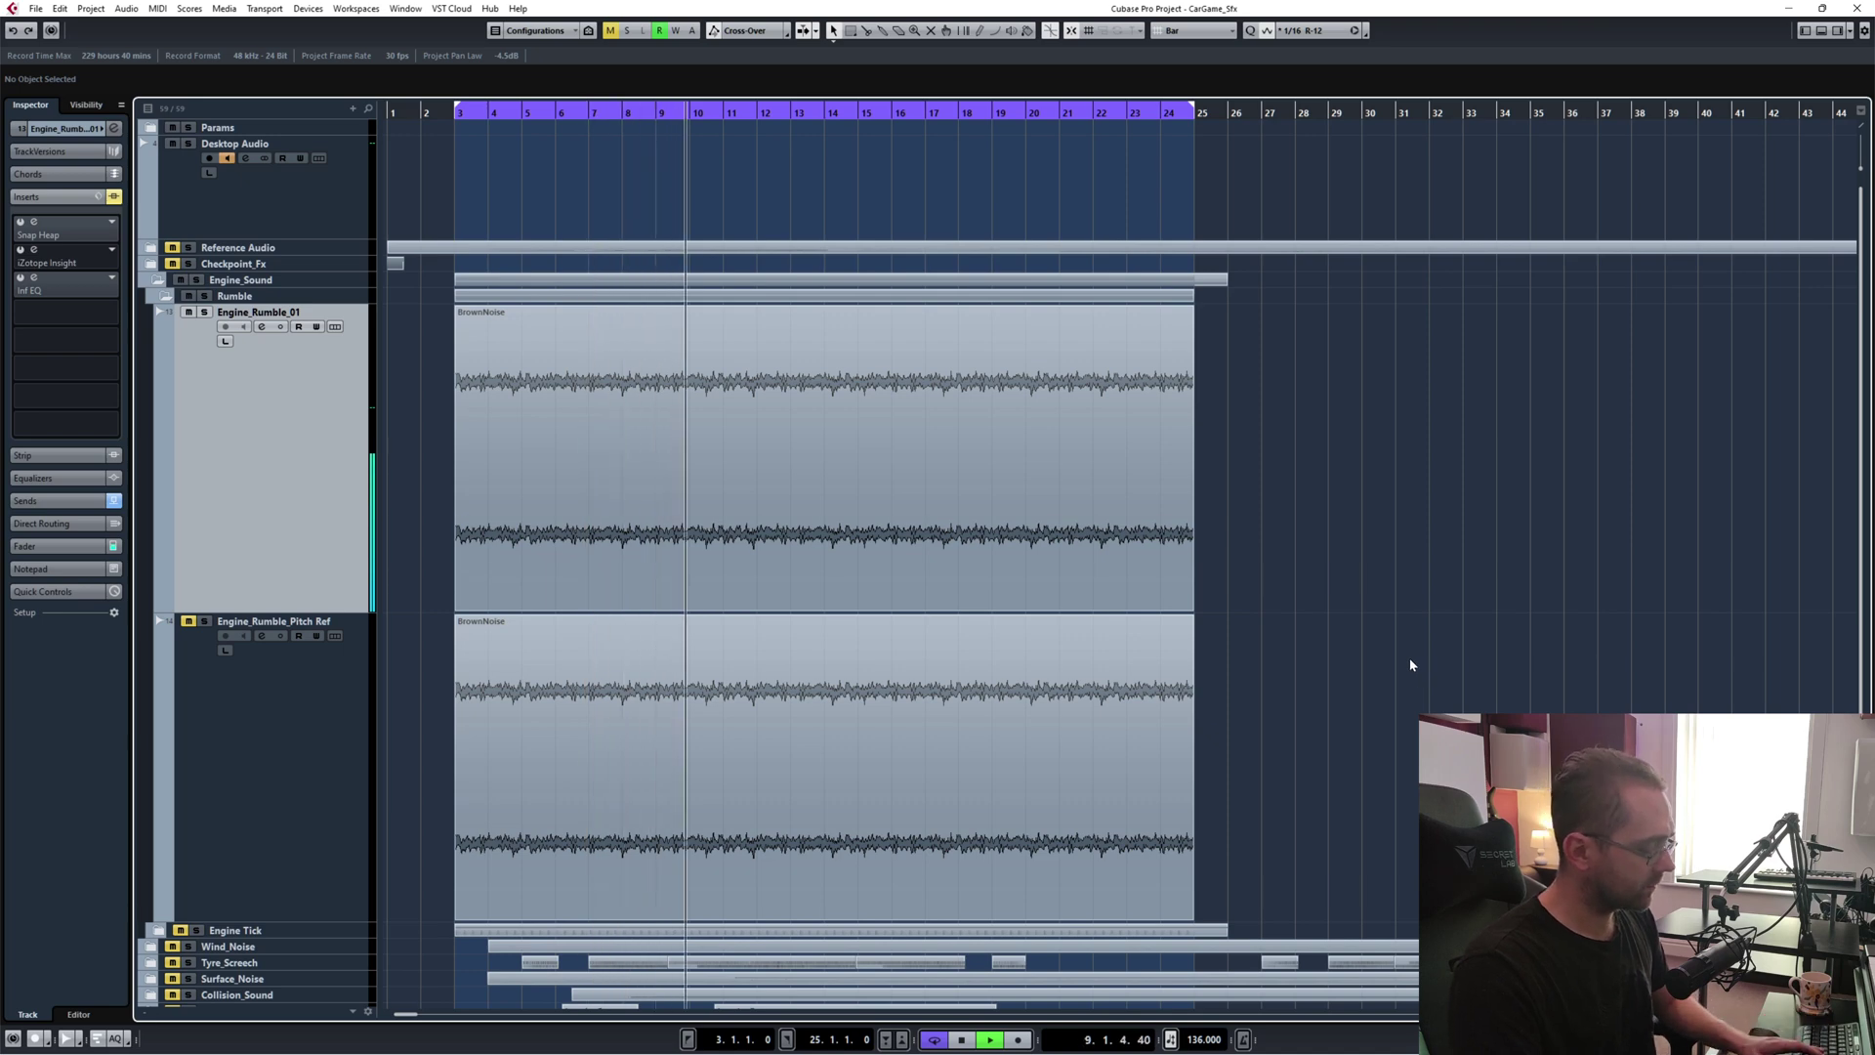
key(space)
key(KP_1)
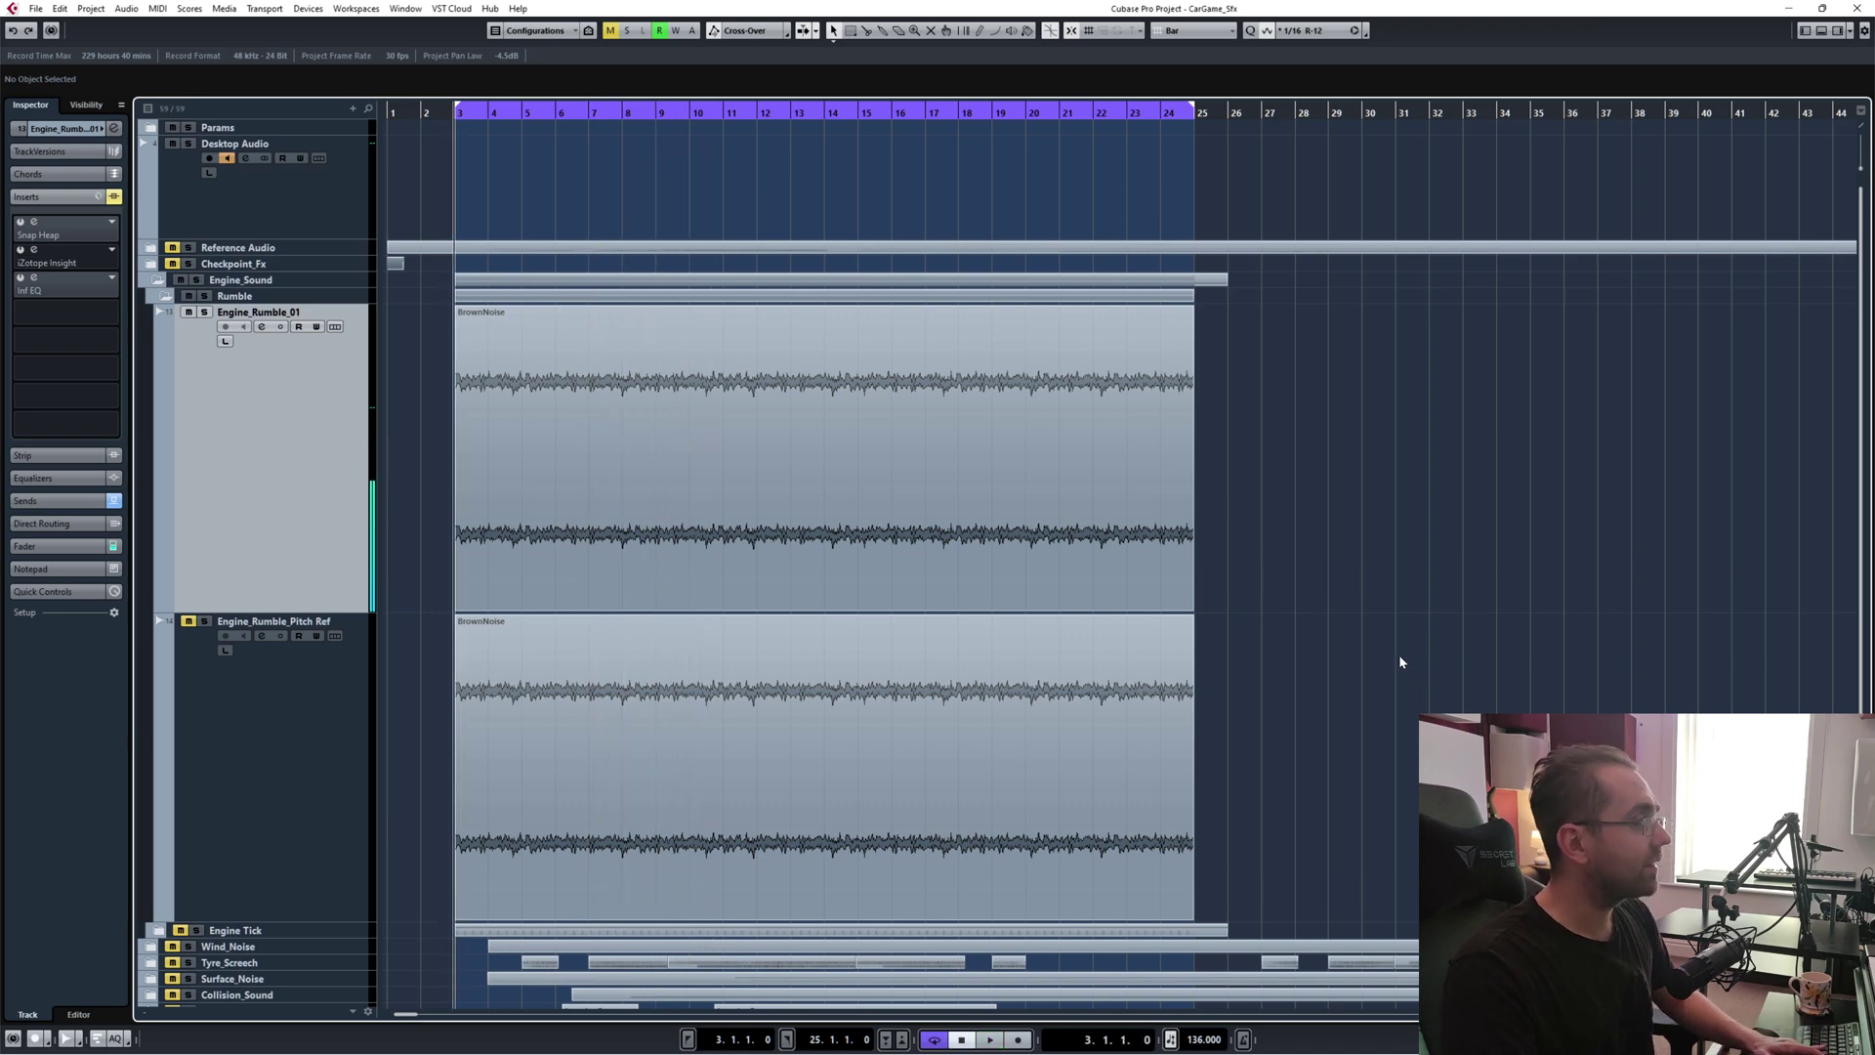
- Open Snap Heap's BrownNoise to CarRumbleNoise preset and play the filtered rumble twice from bar 3
click(34, 222)
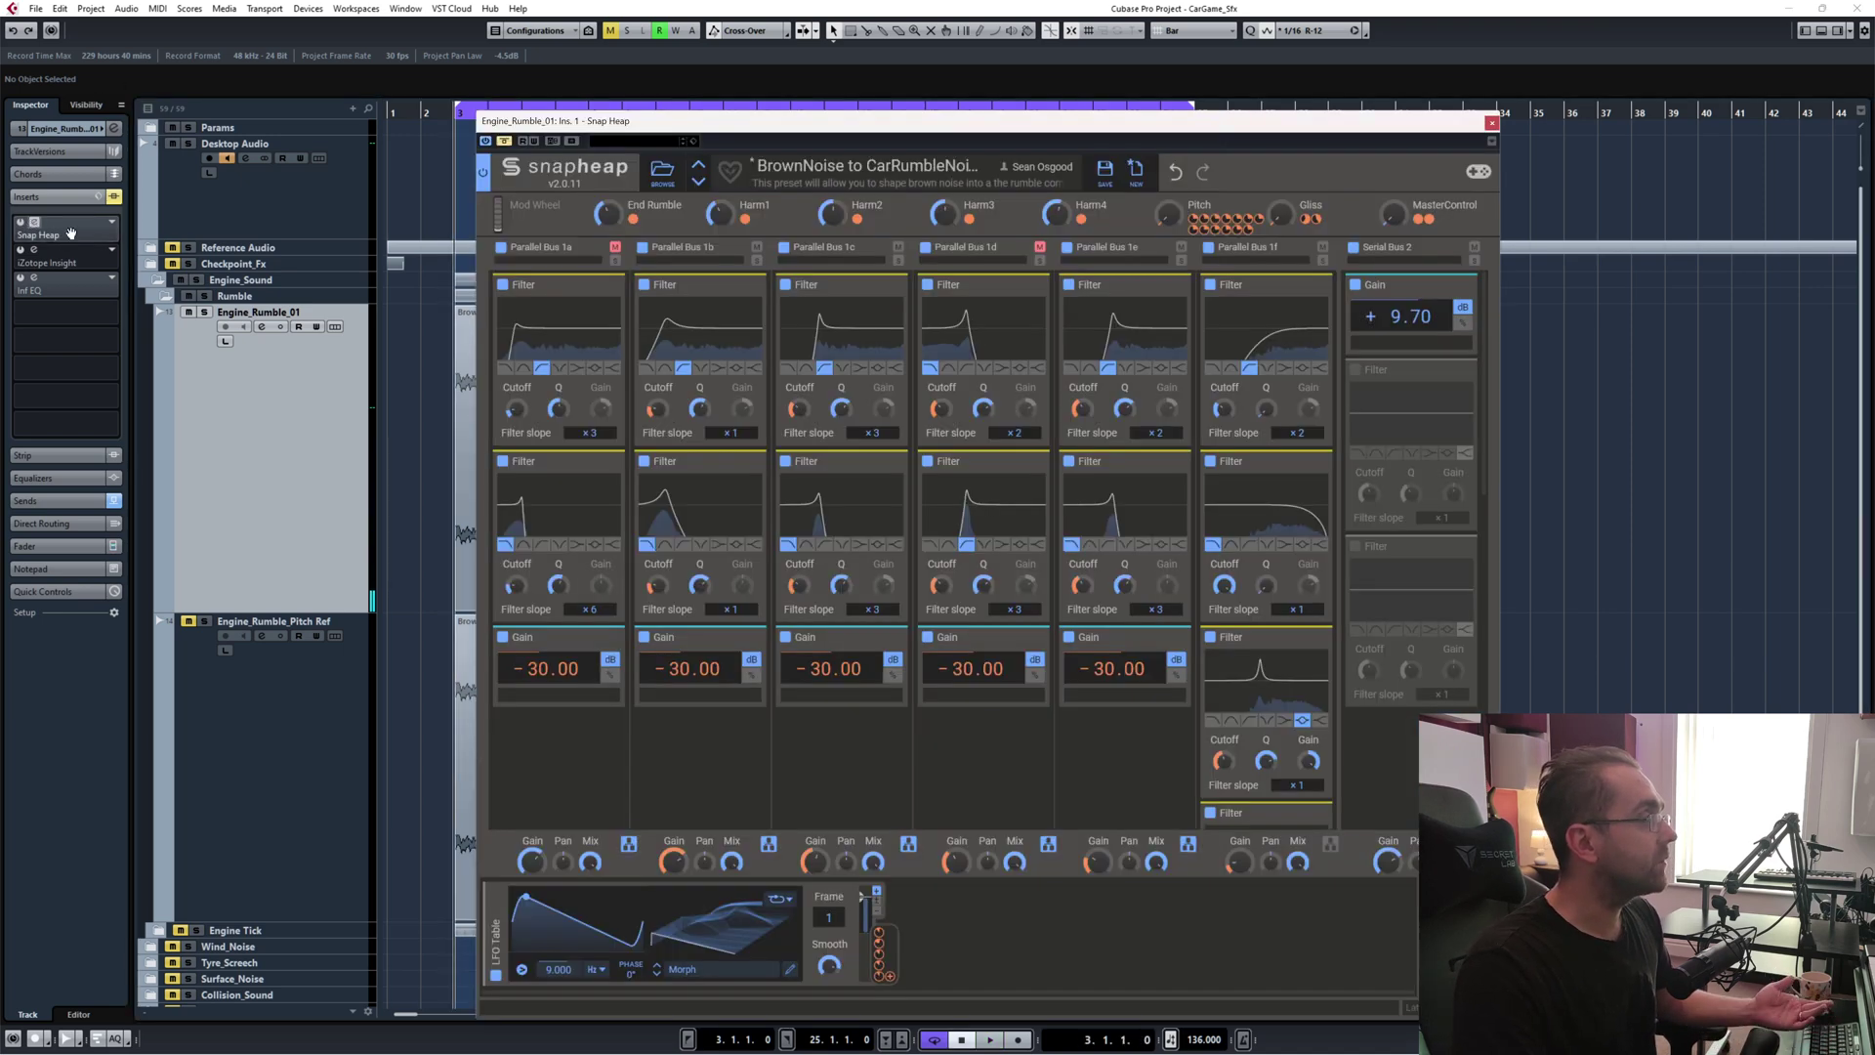
drag(606, 119, 613, 88)
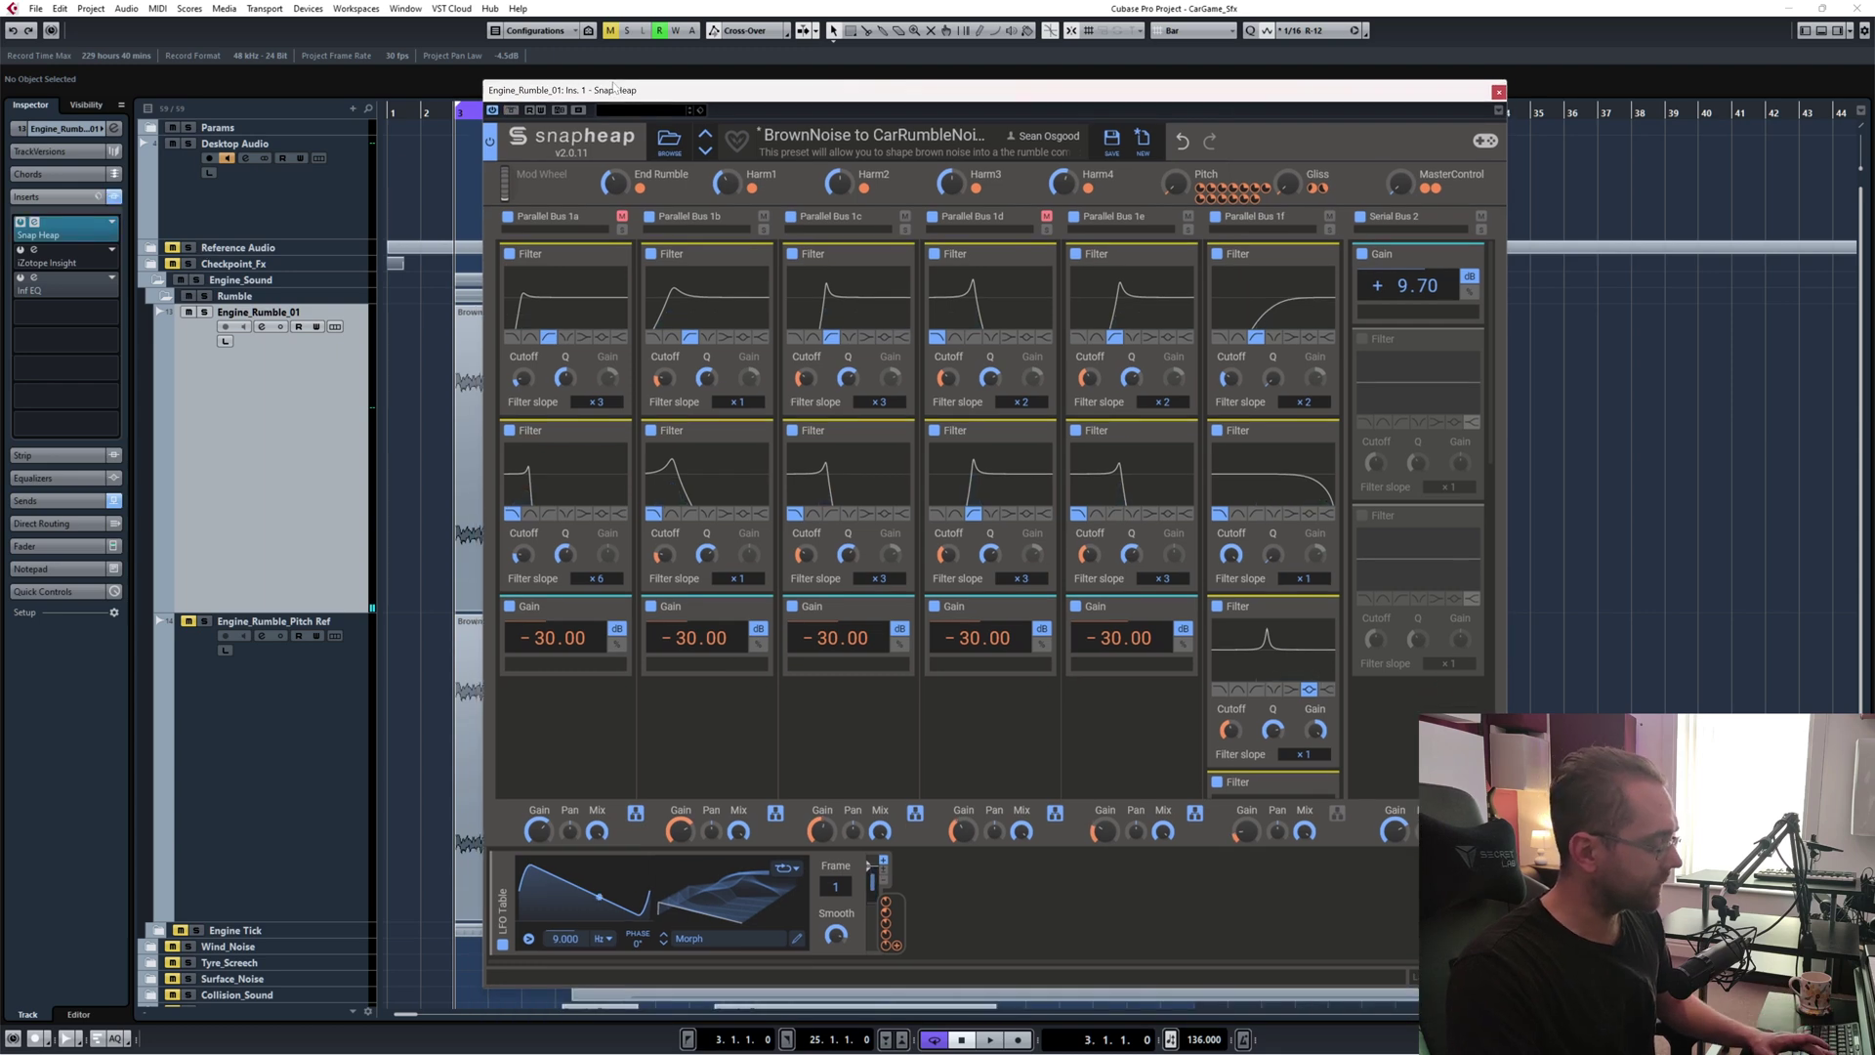
key(space)
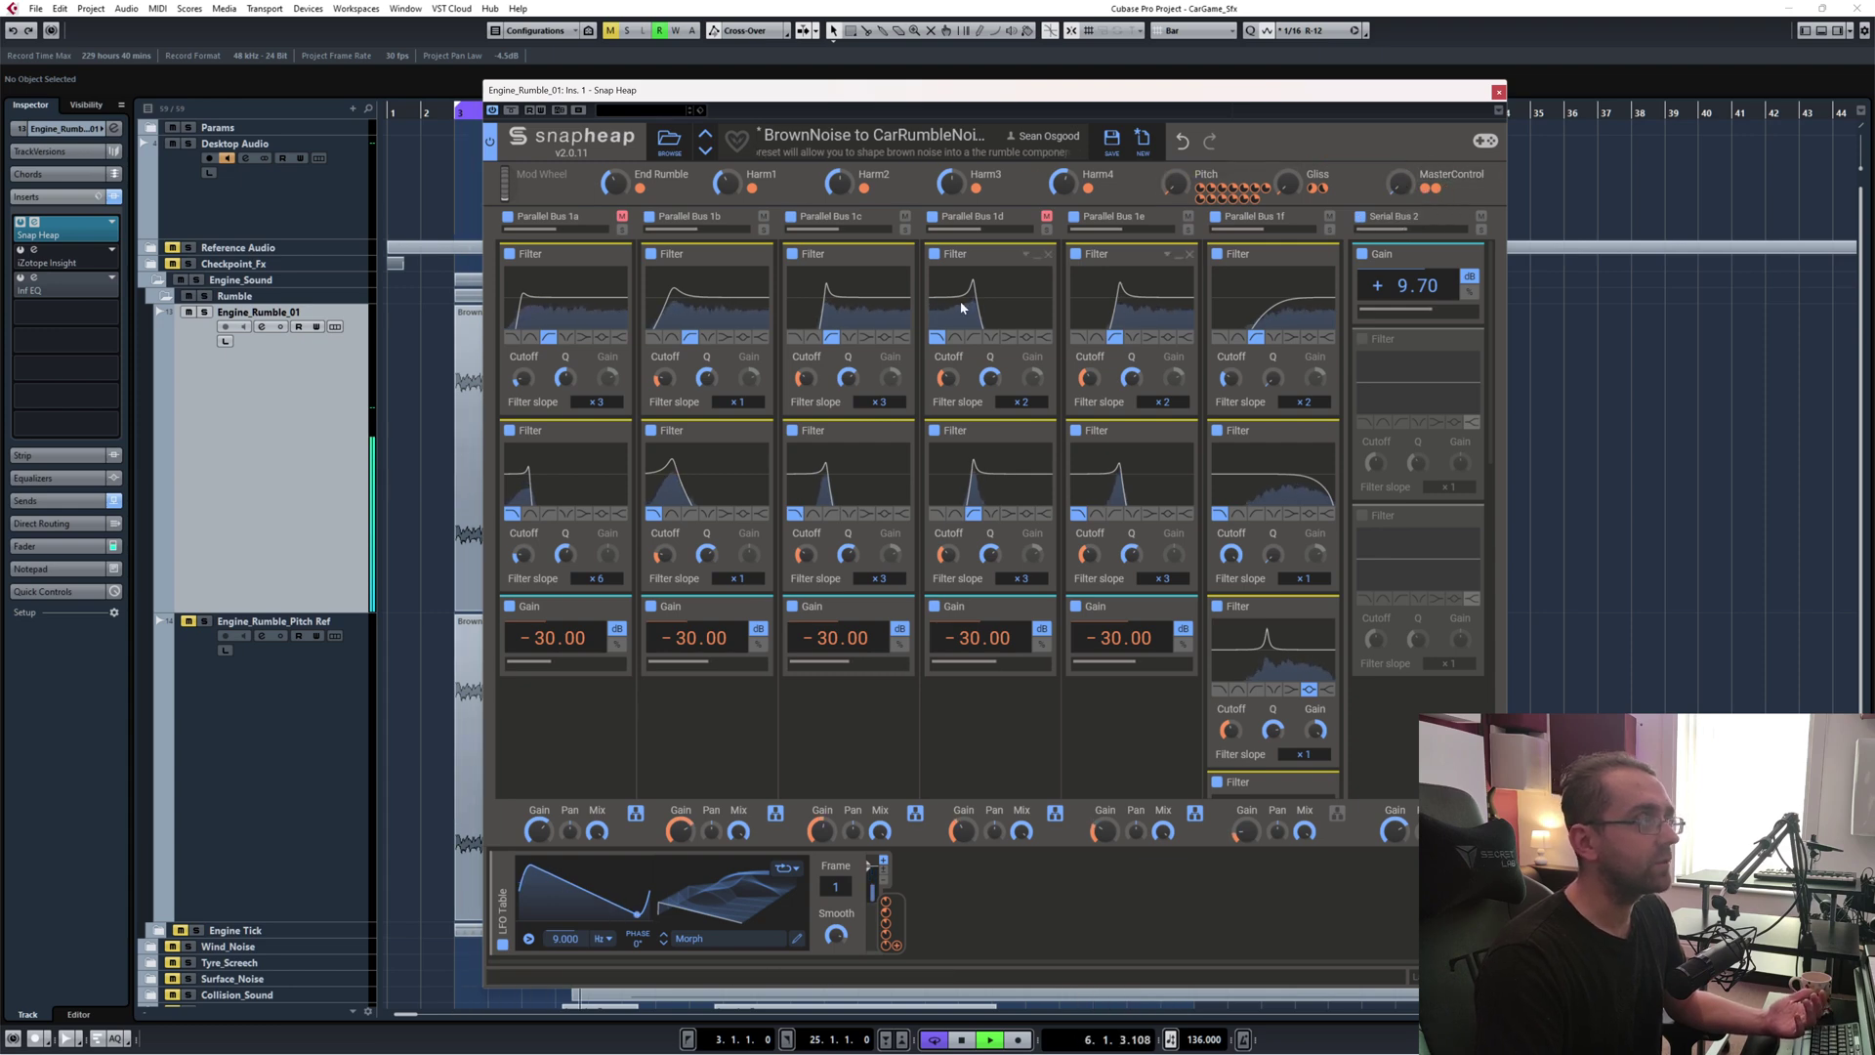
key(space)
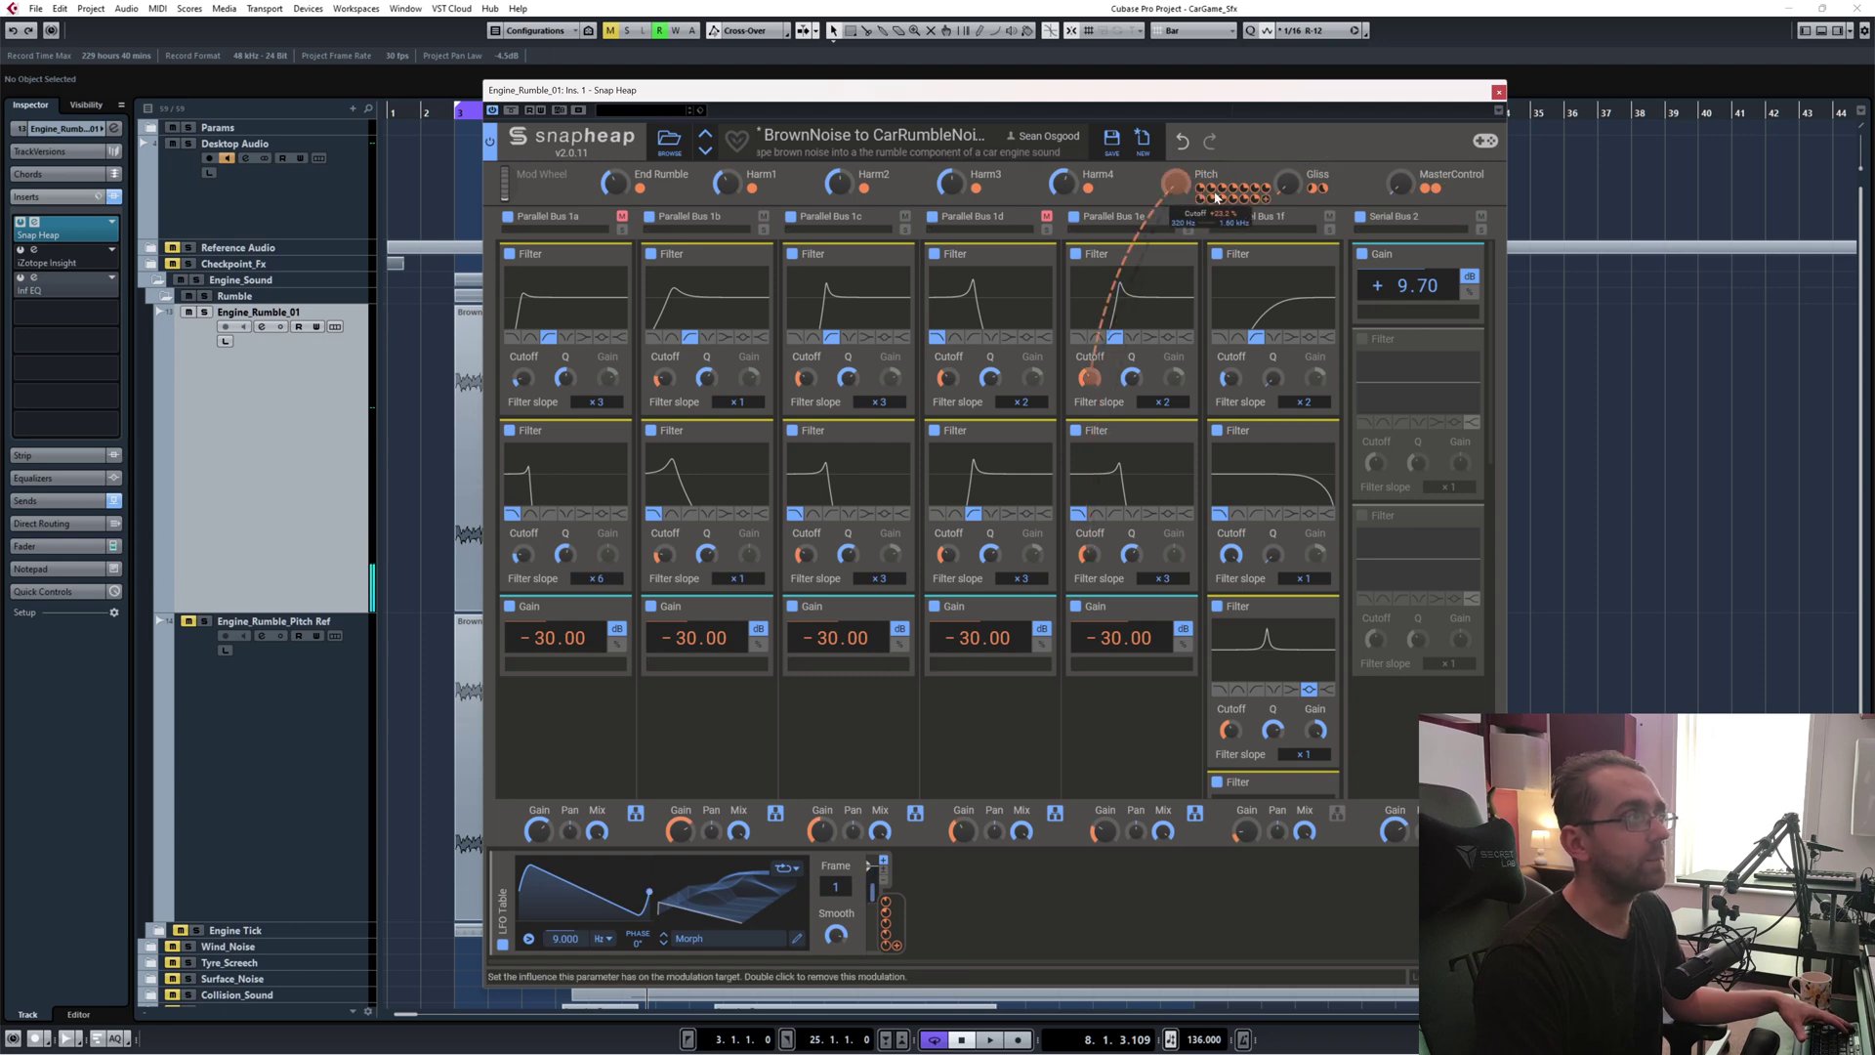
mouse_move(1219, 202)
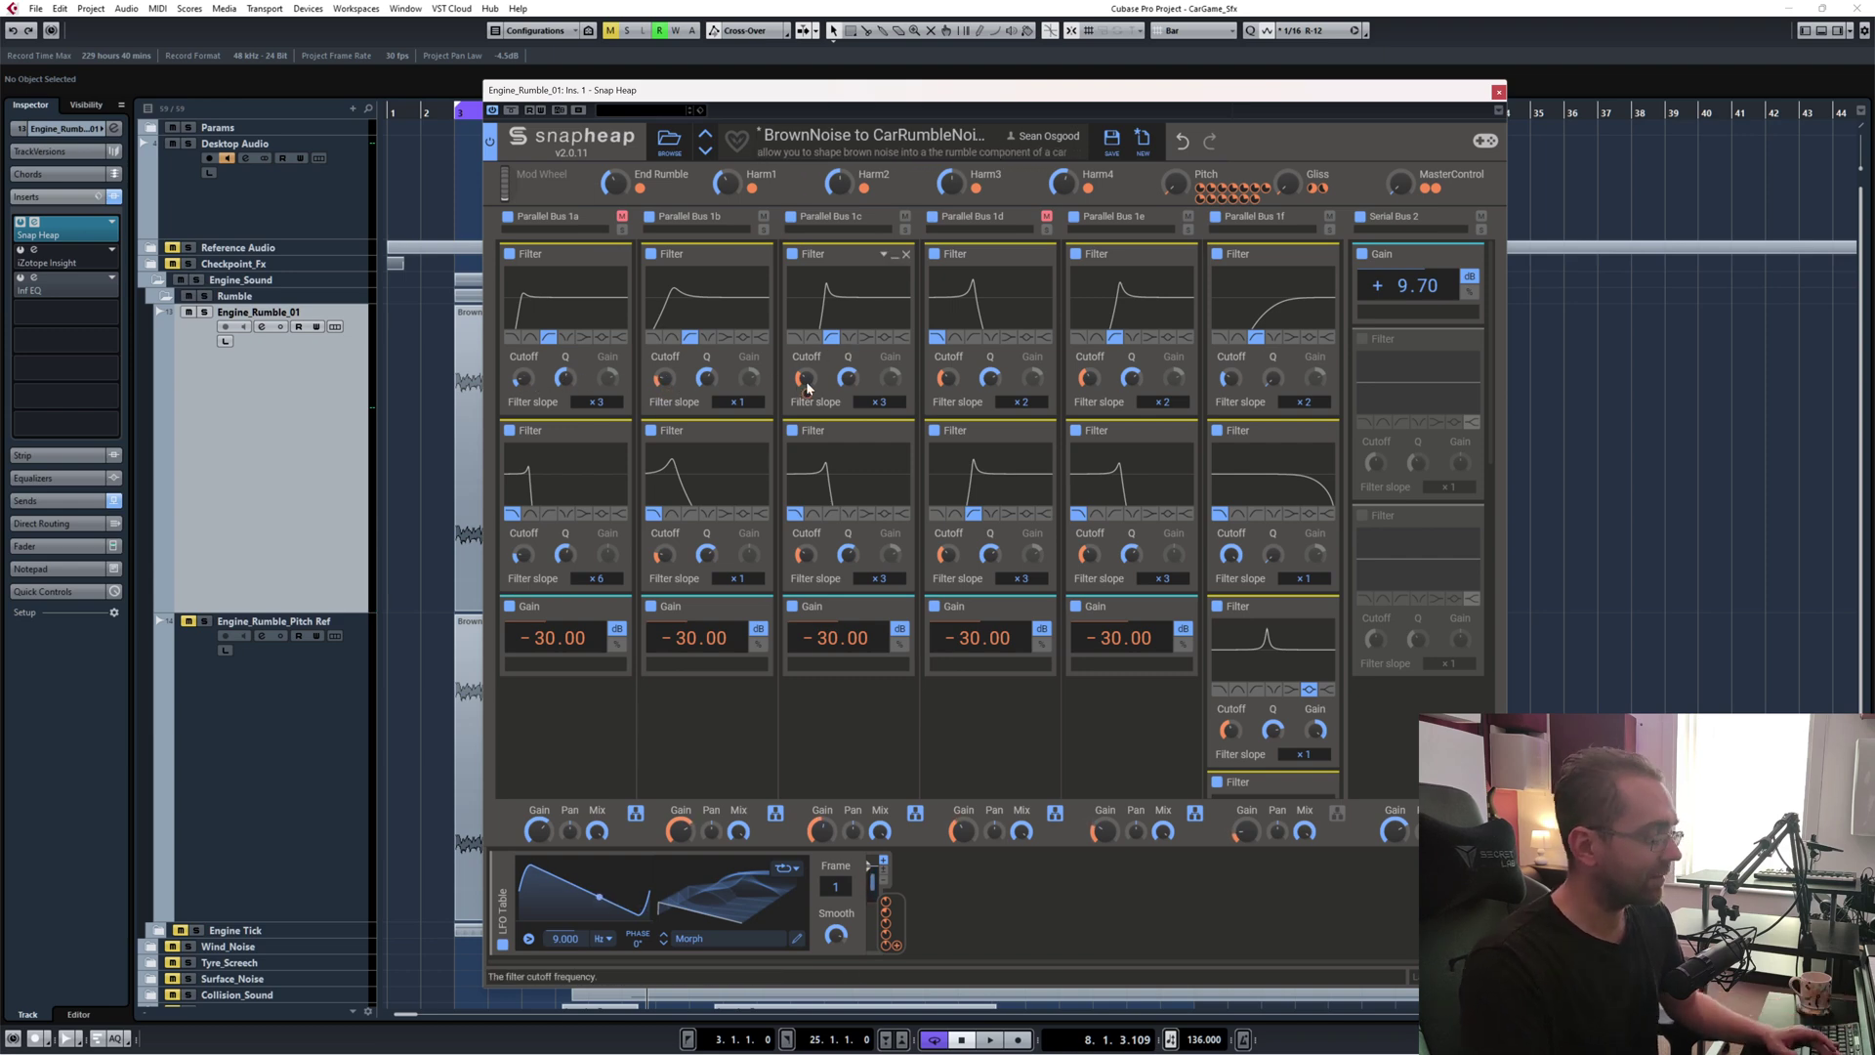
key(space)
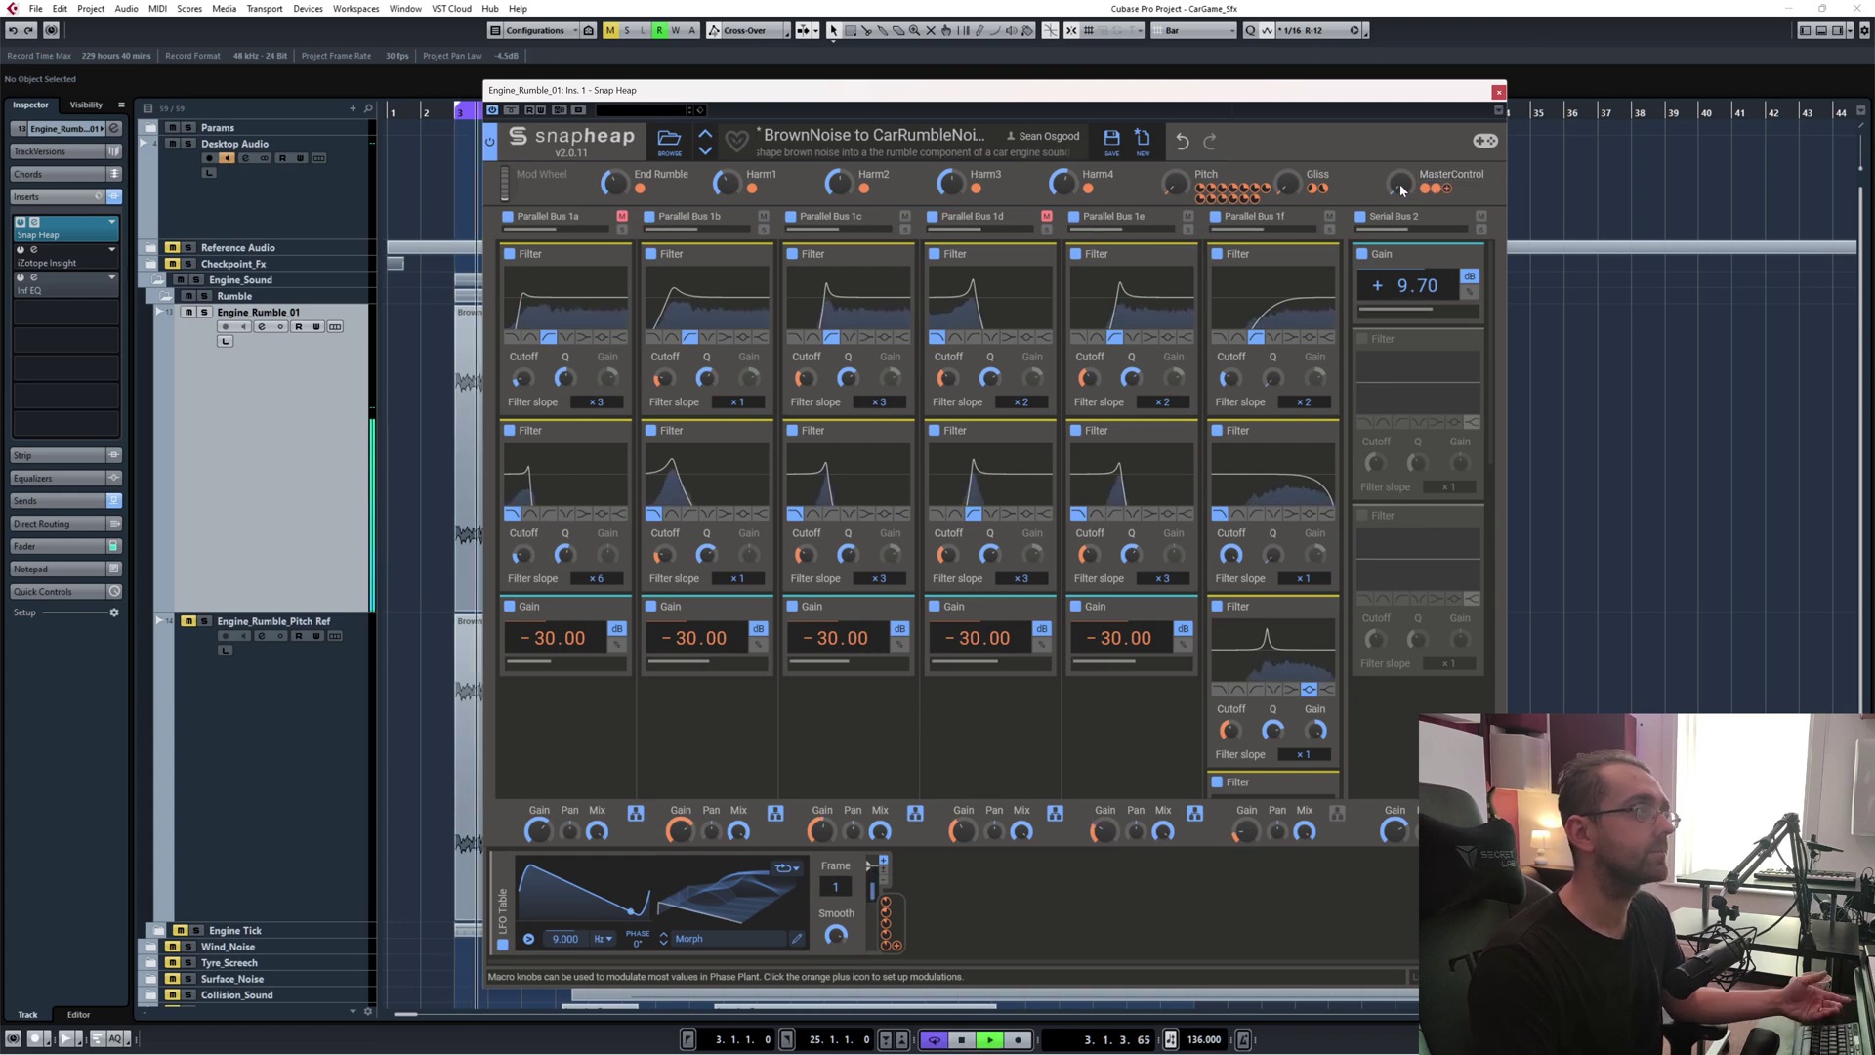
- Sweep the MasterControl macro from 22% up to 97% while replaying the rumble from bar 3
mouse_move(1399, 183)
mouse_down()
mouse_move(1399, 104)
mouse_move(1404, 206)
mouse_up()
key(KP_1)
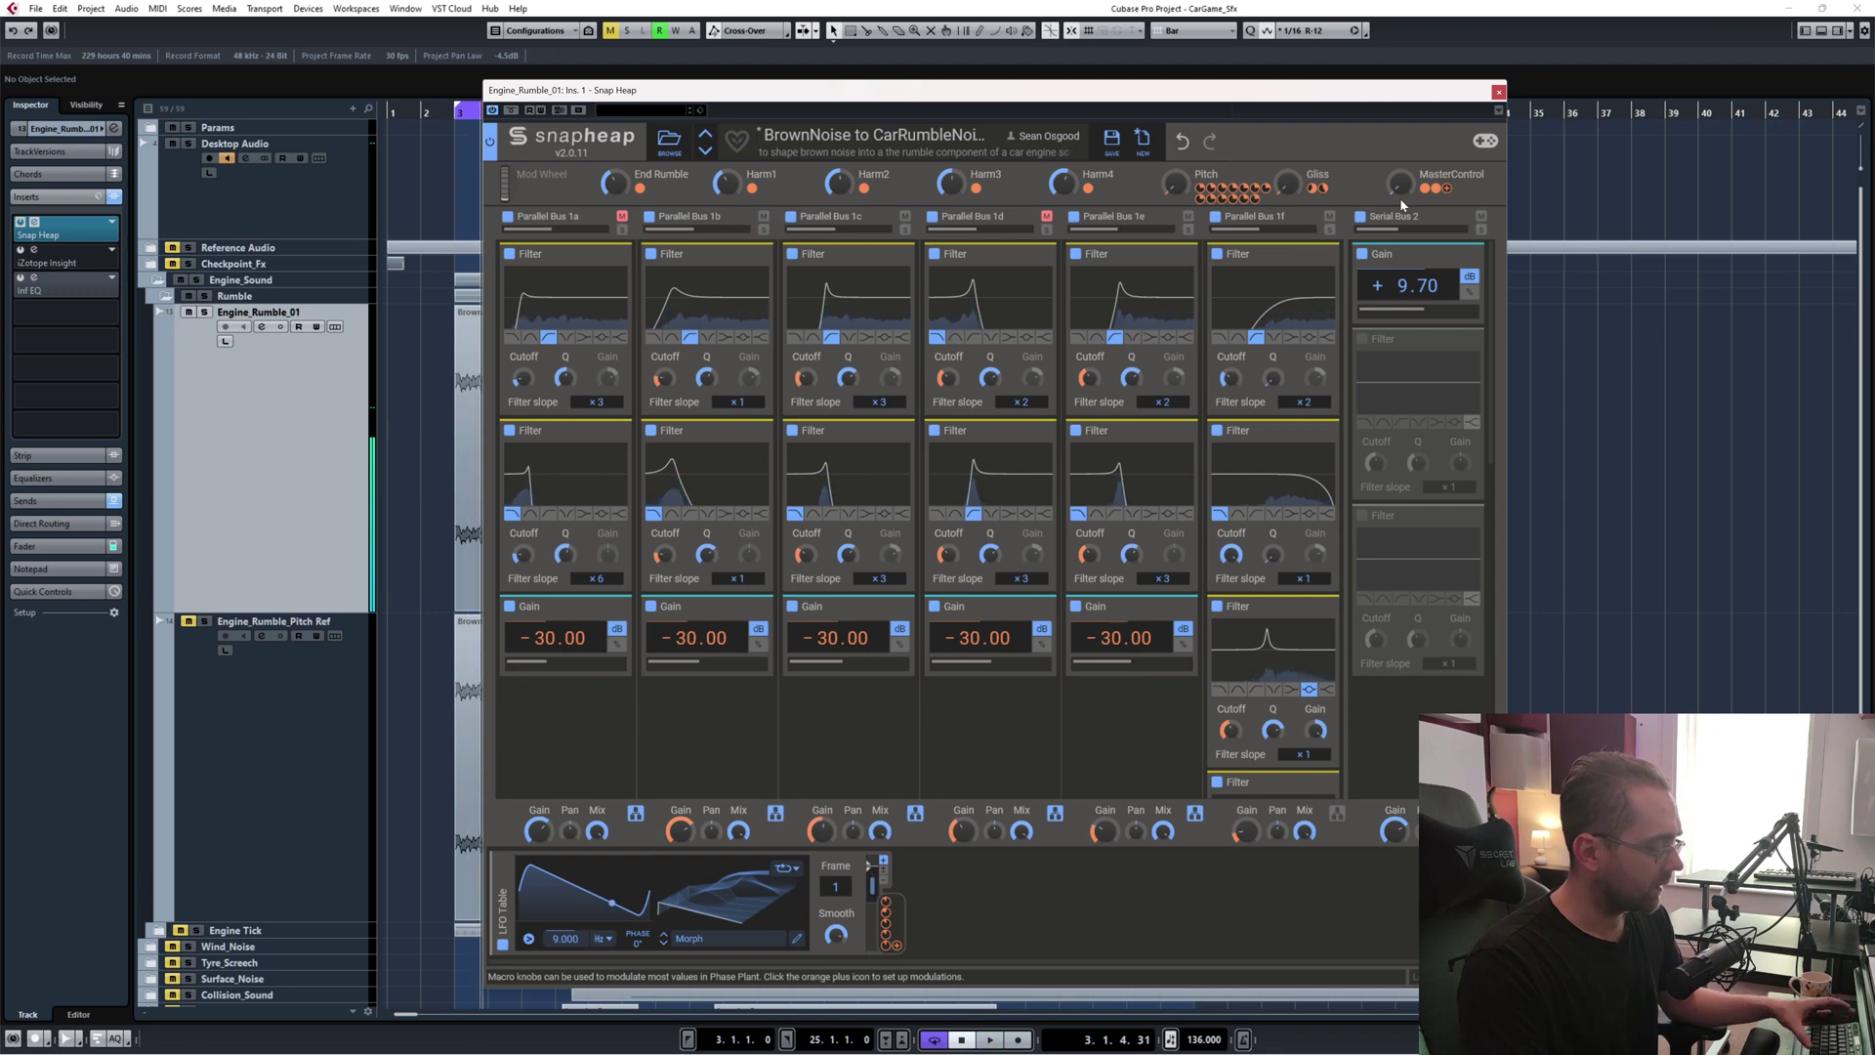
key(space)
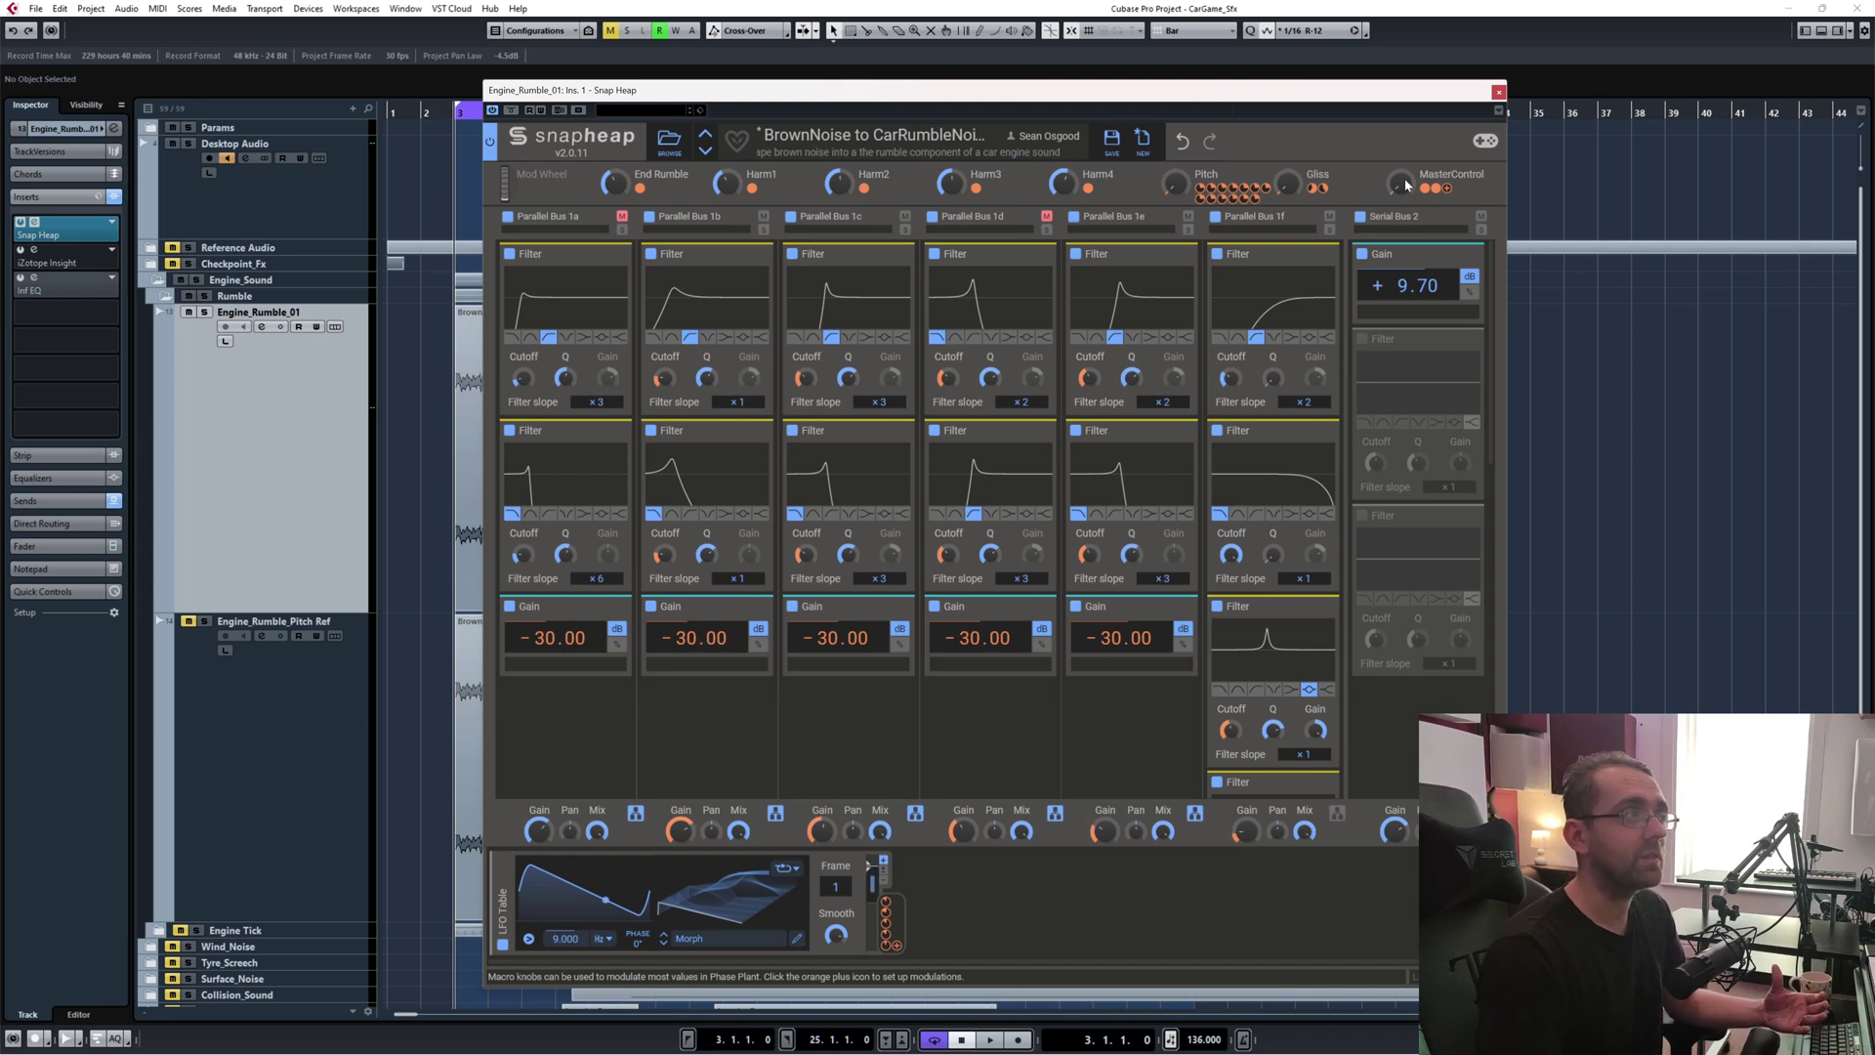
mouse_move(1404, 178)
mouse_down()
mouse_move(1404, 100)
mouse_move(1404, 174)
mouse_up()
- Nudge the Snap Heap window slightly right and down
drag(584, 979, 598, 985)
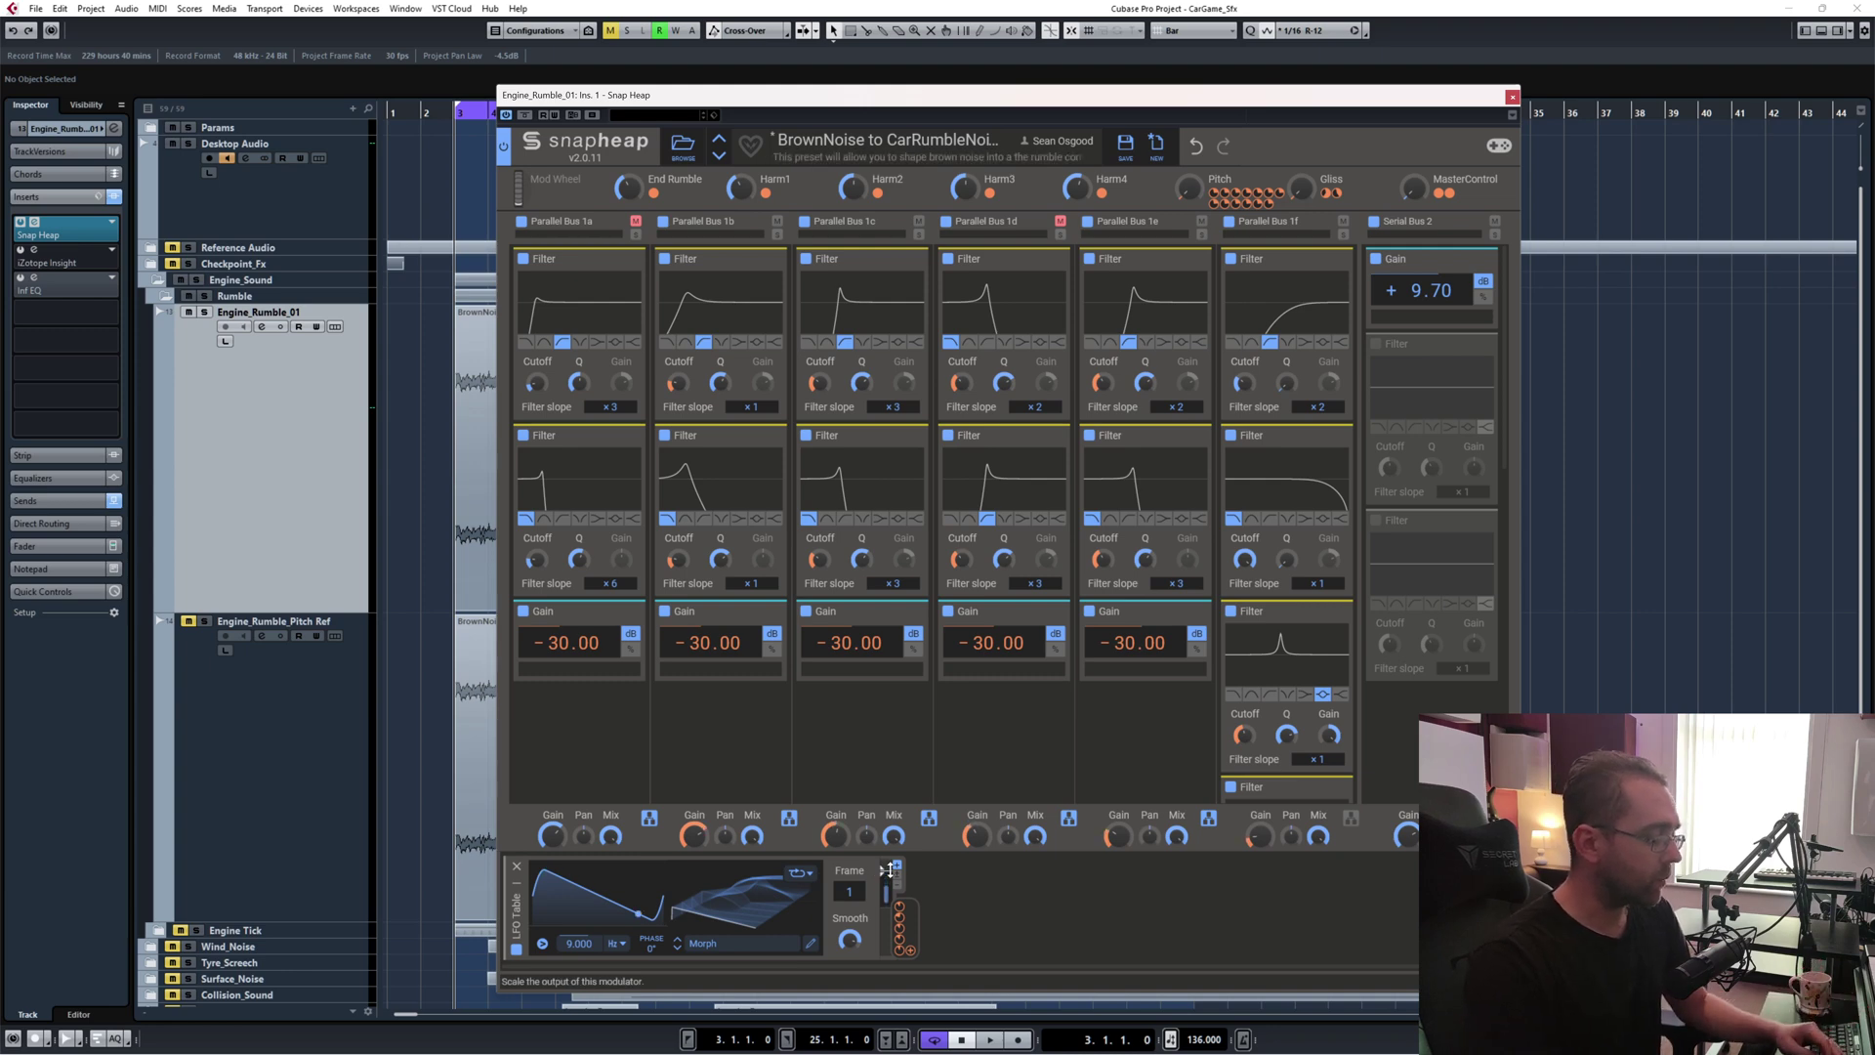
- Play the filtered rumble for about 30 seconds, then stop it
key(space)
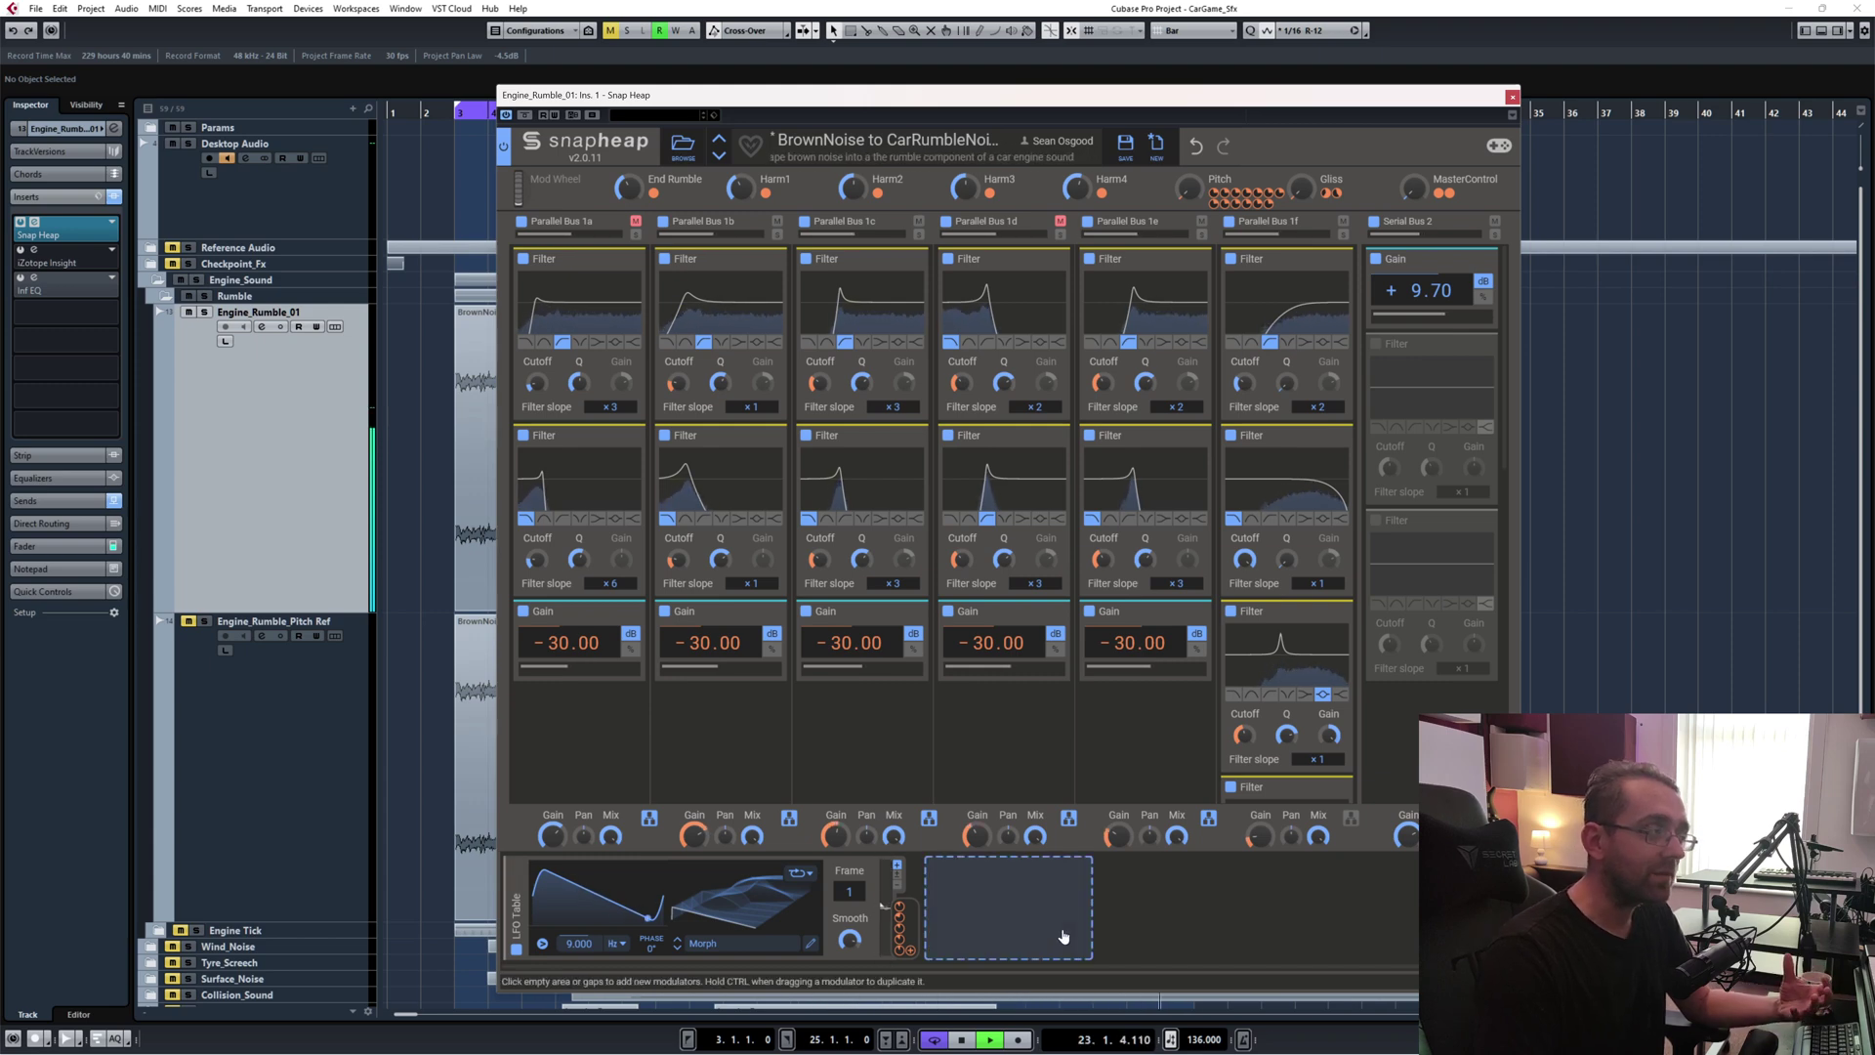
key(space)
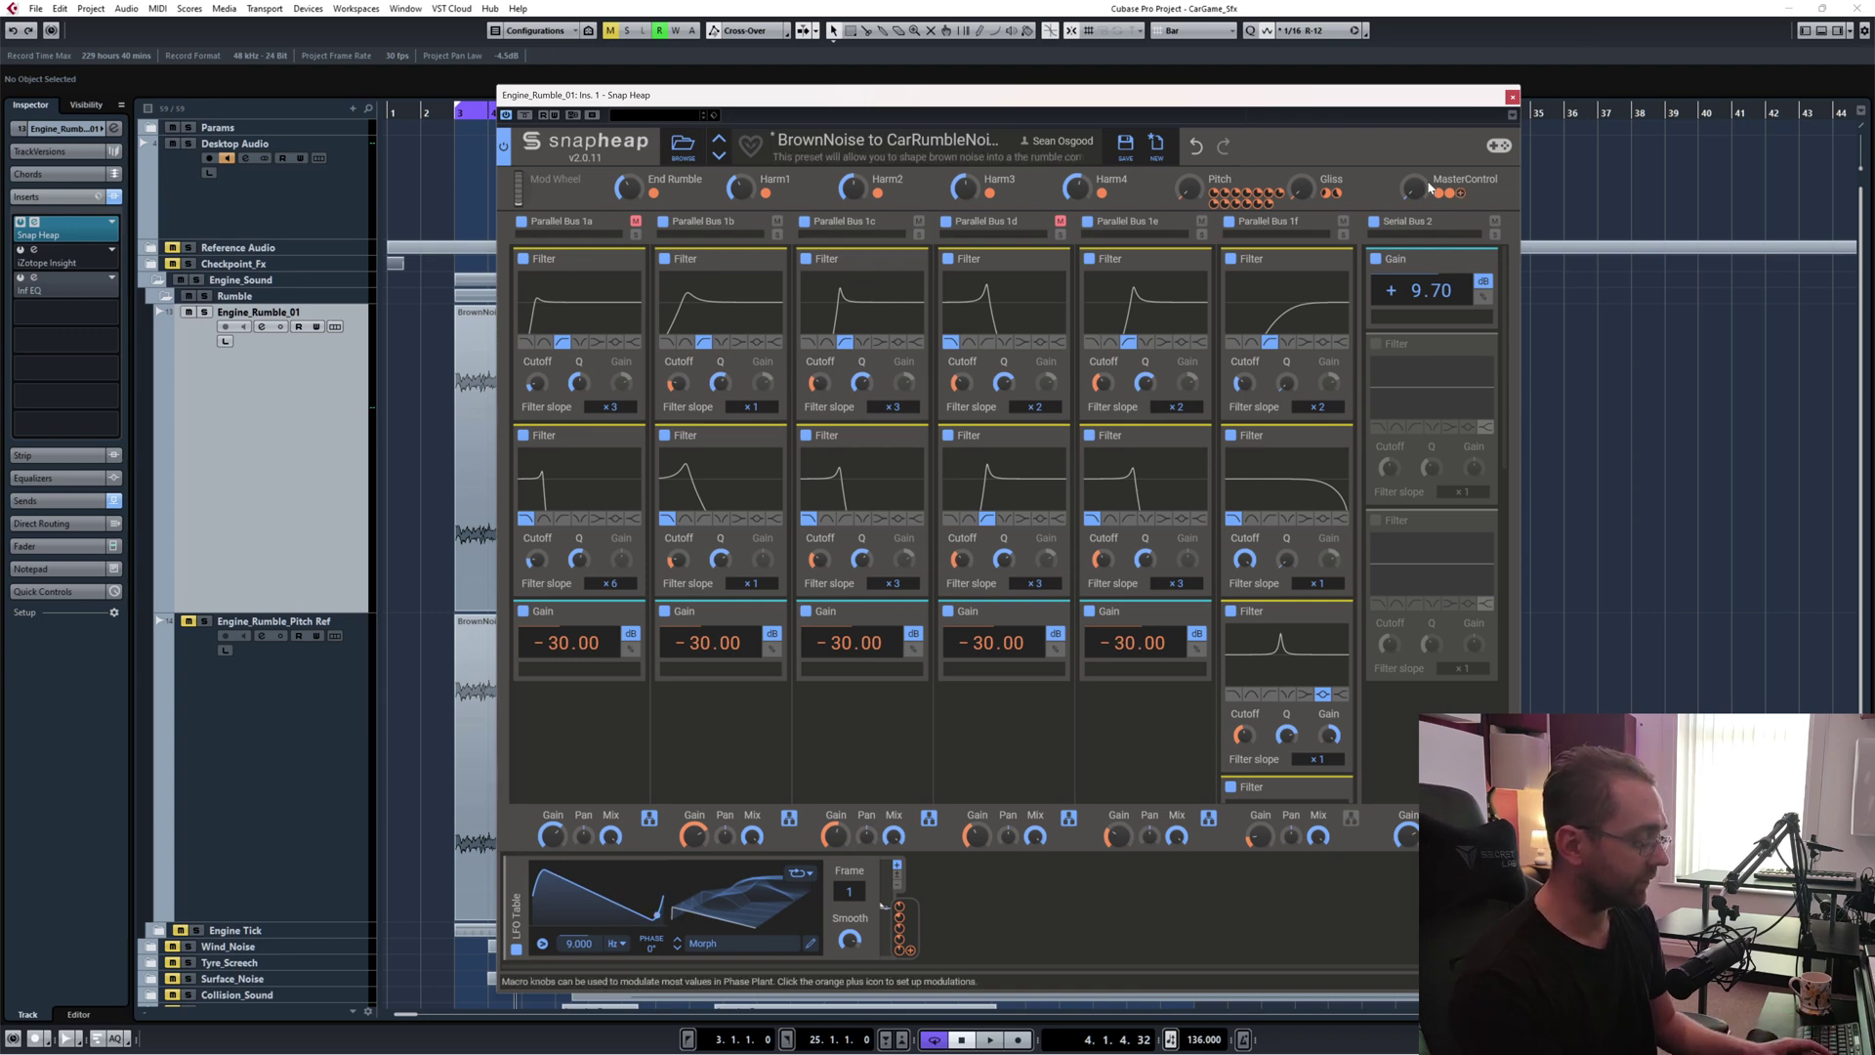
- Stop the transport and replay the Snap Heap-filtered Engine_Rumble_01 noise from bar 3
key(space)
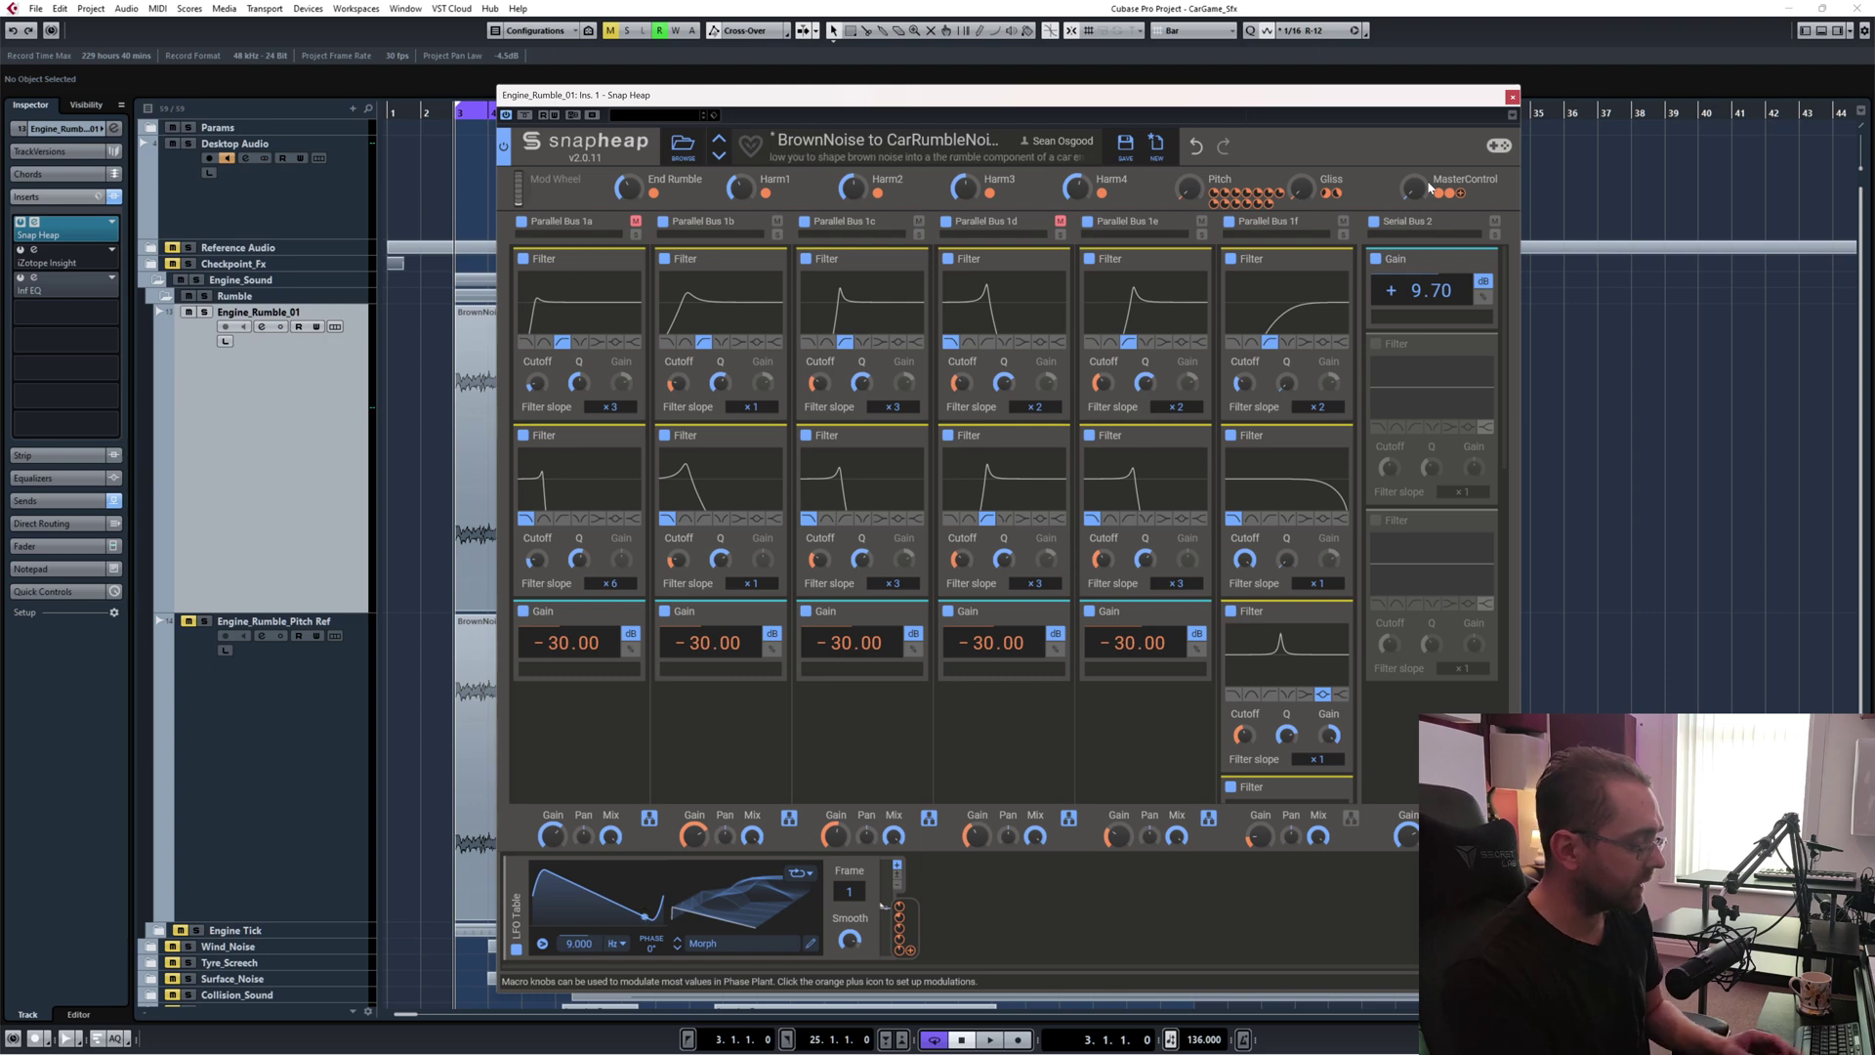
key(space)
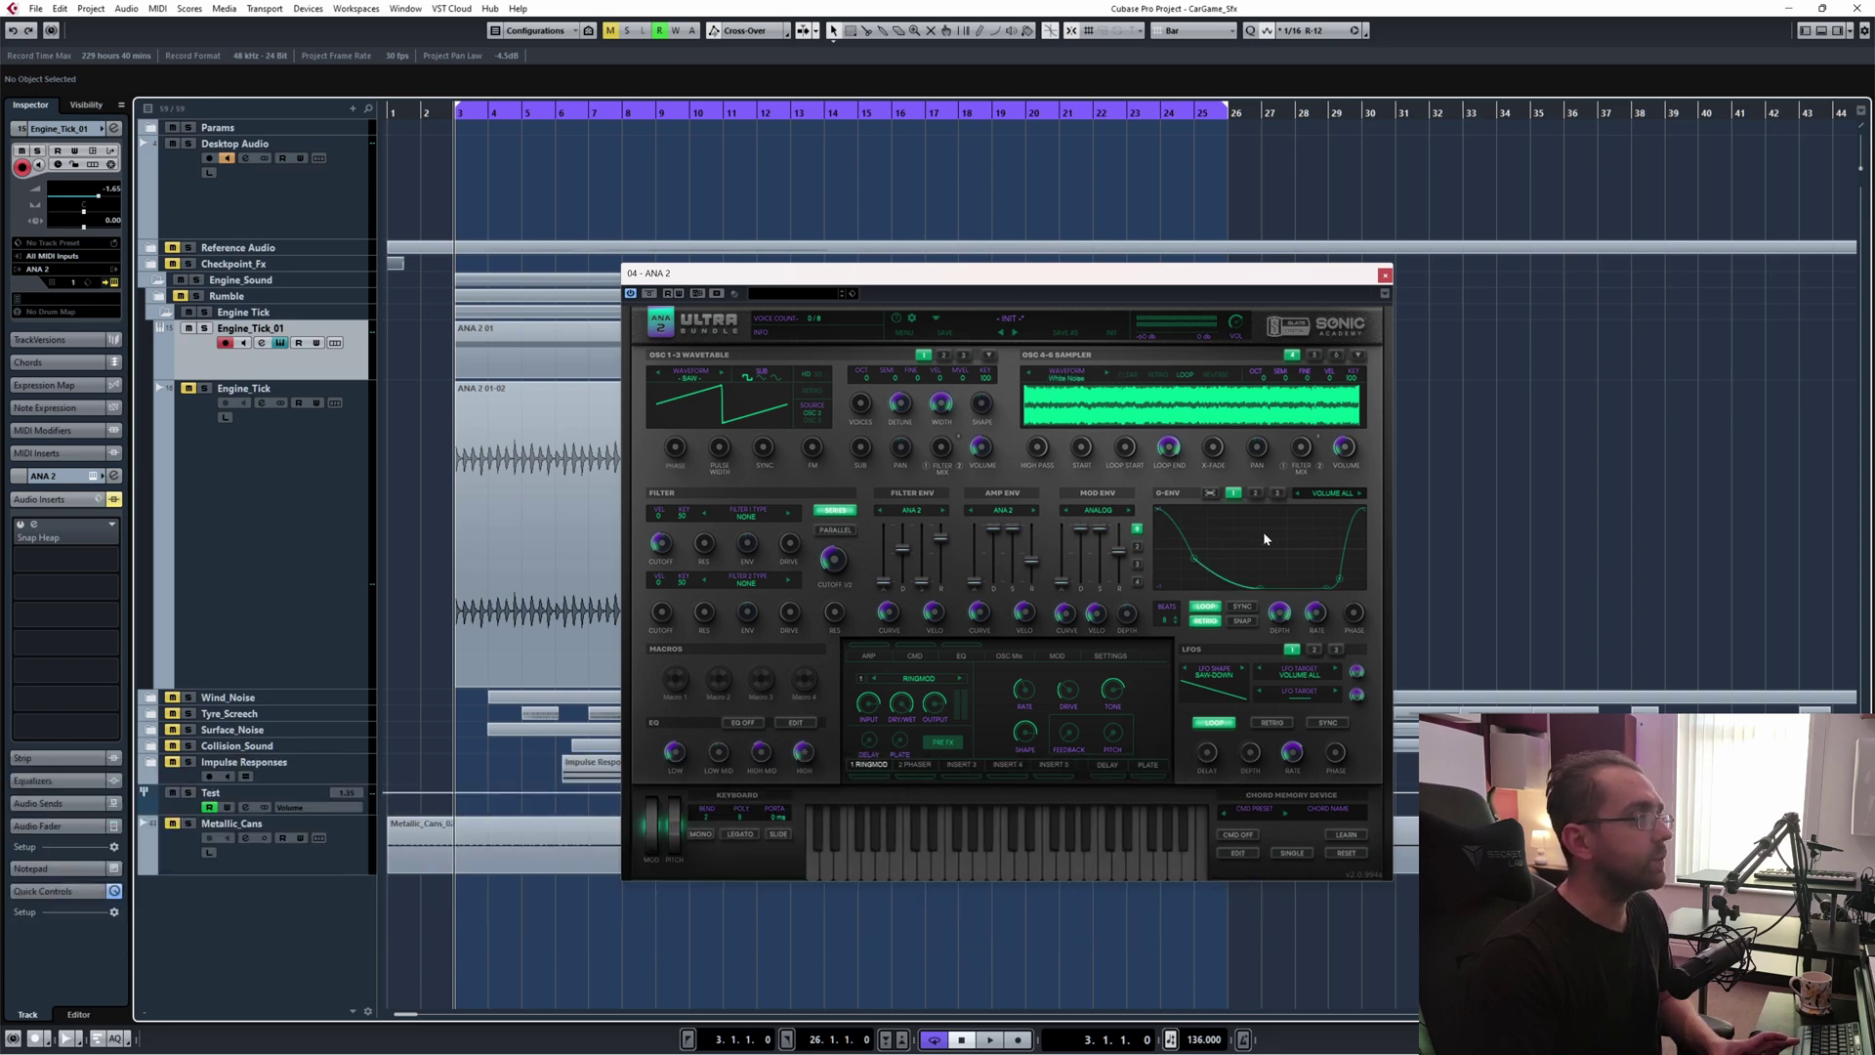
- Turn ANA 2's G-ENV depth fully down and raise Engine_Tick_01's volume to 6.02 while auditioning
drag(1284, 613, 1317, 1010)
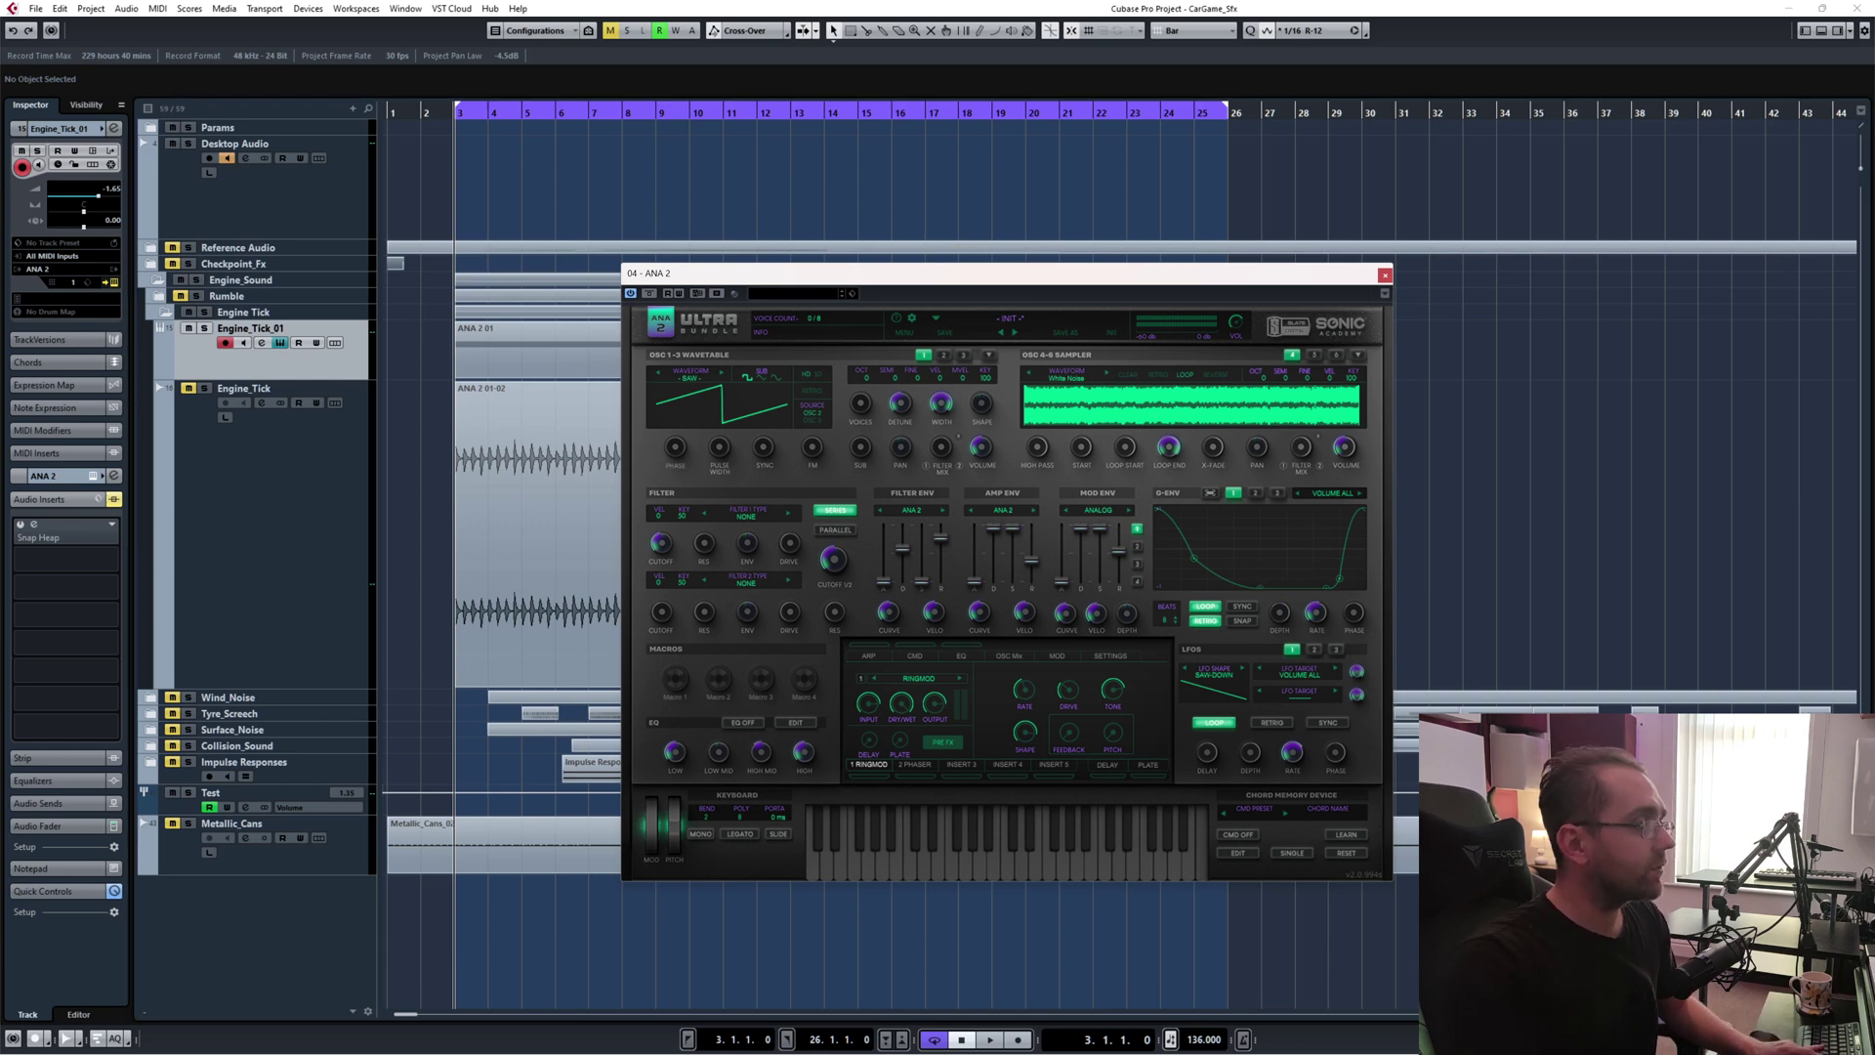
key(space)
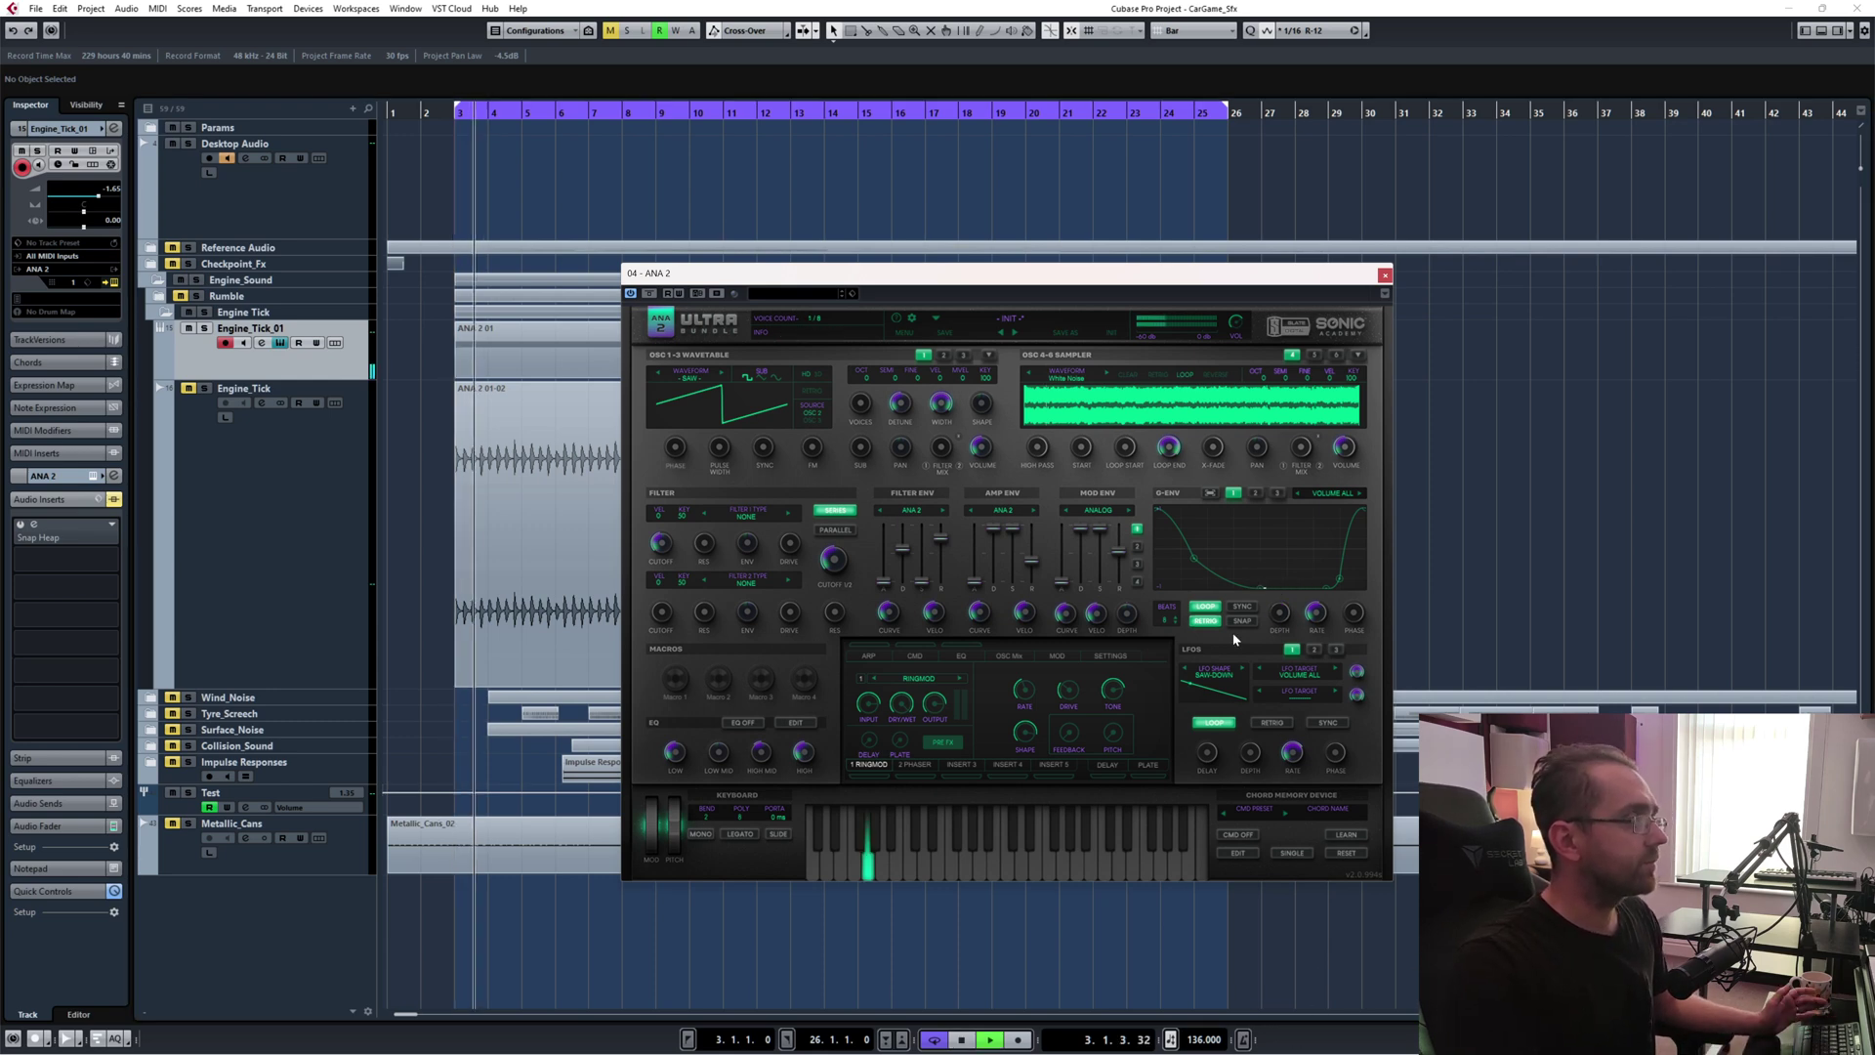
click(59, 826)
drag(40, 711, 40, 681)
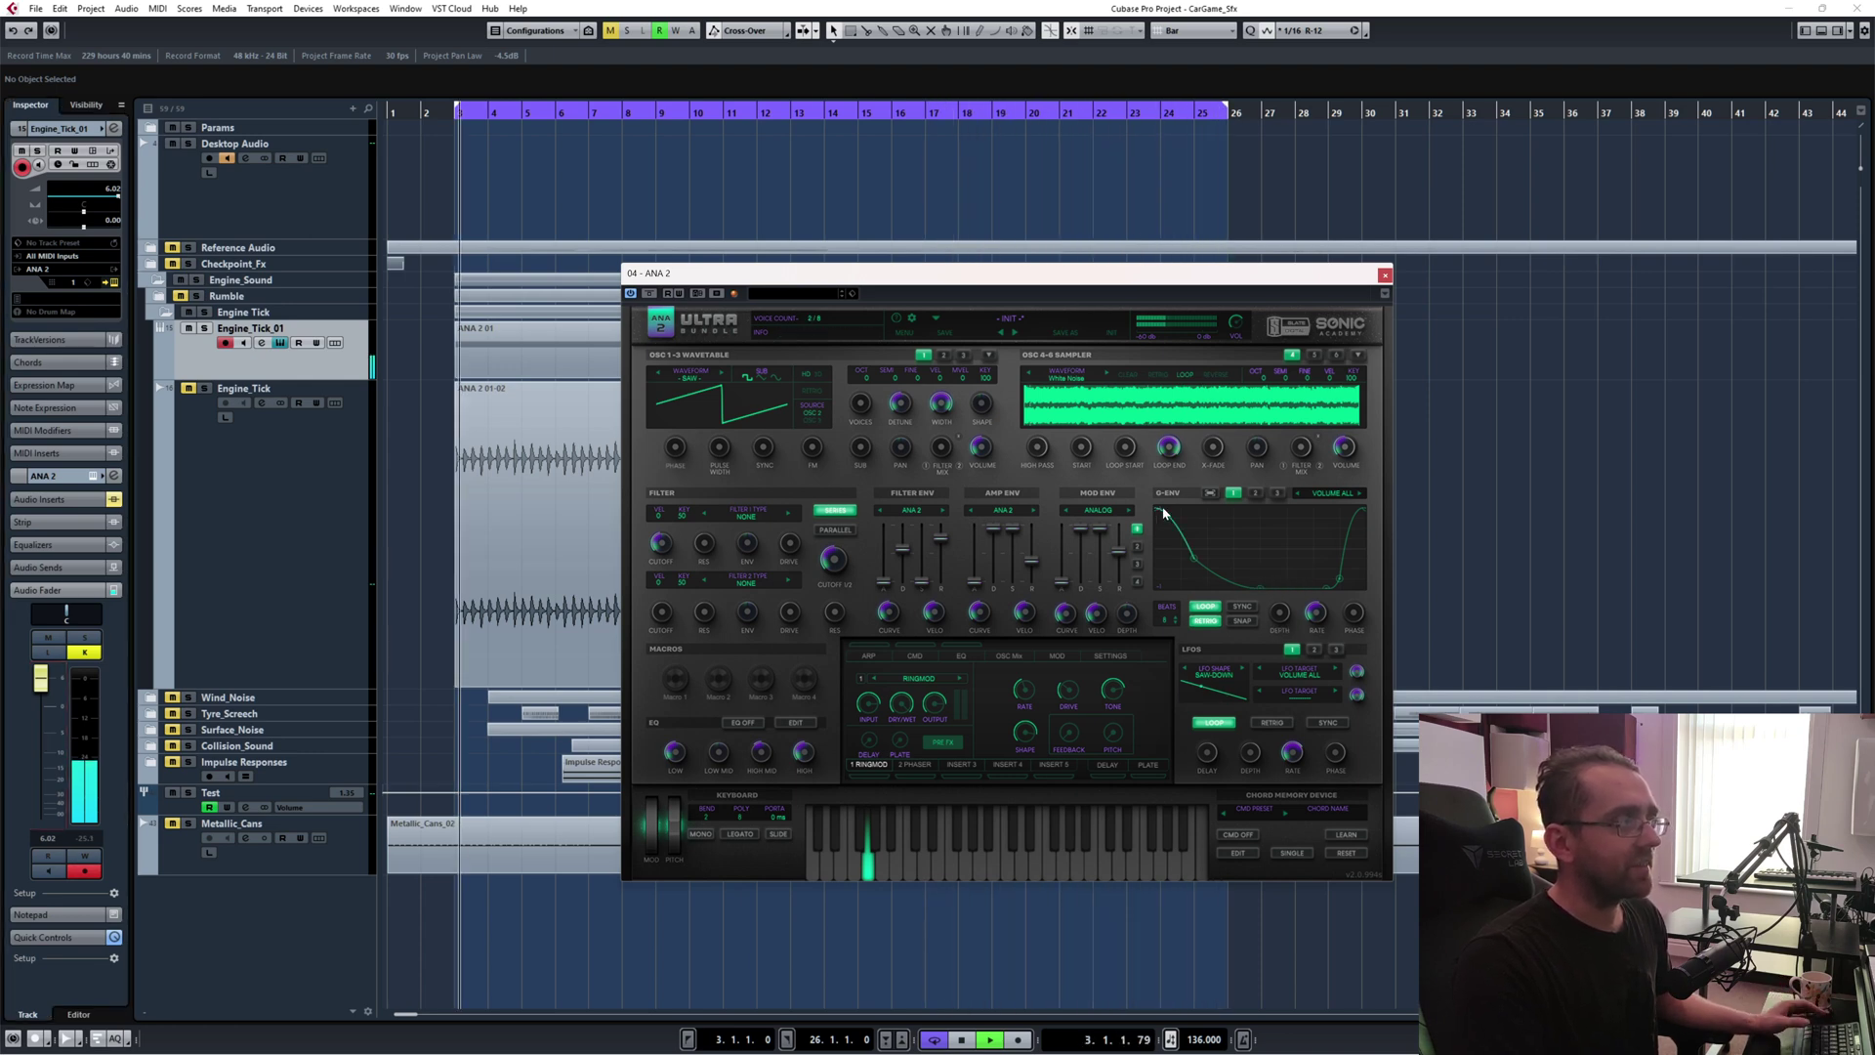
key(space)
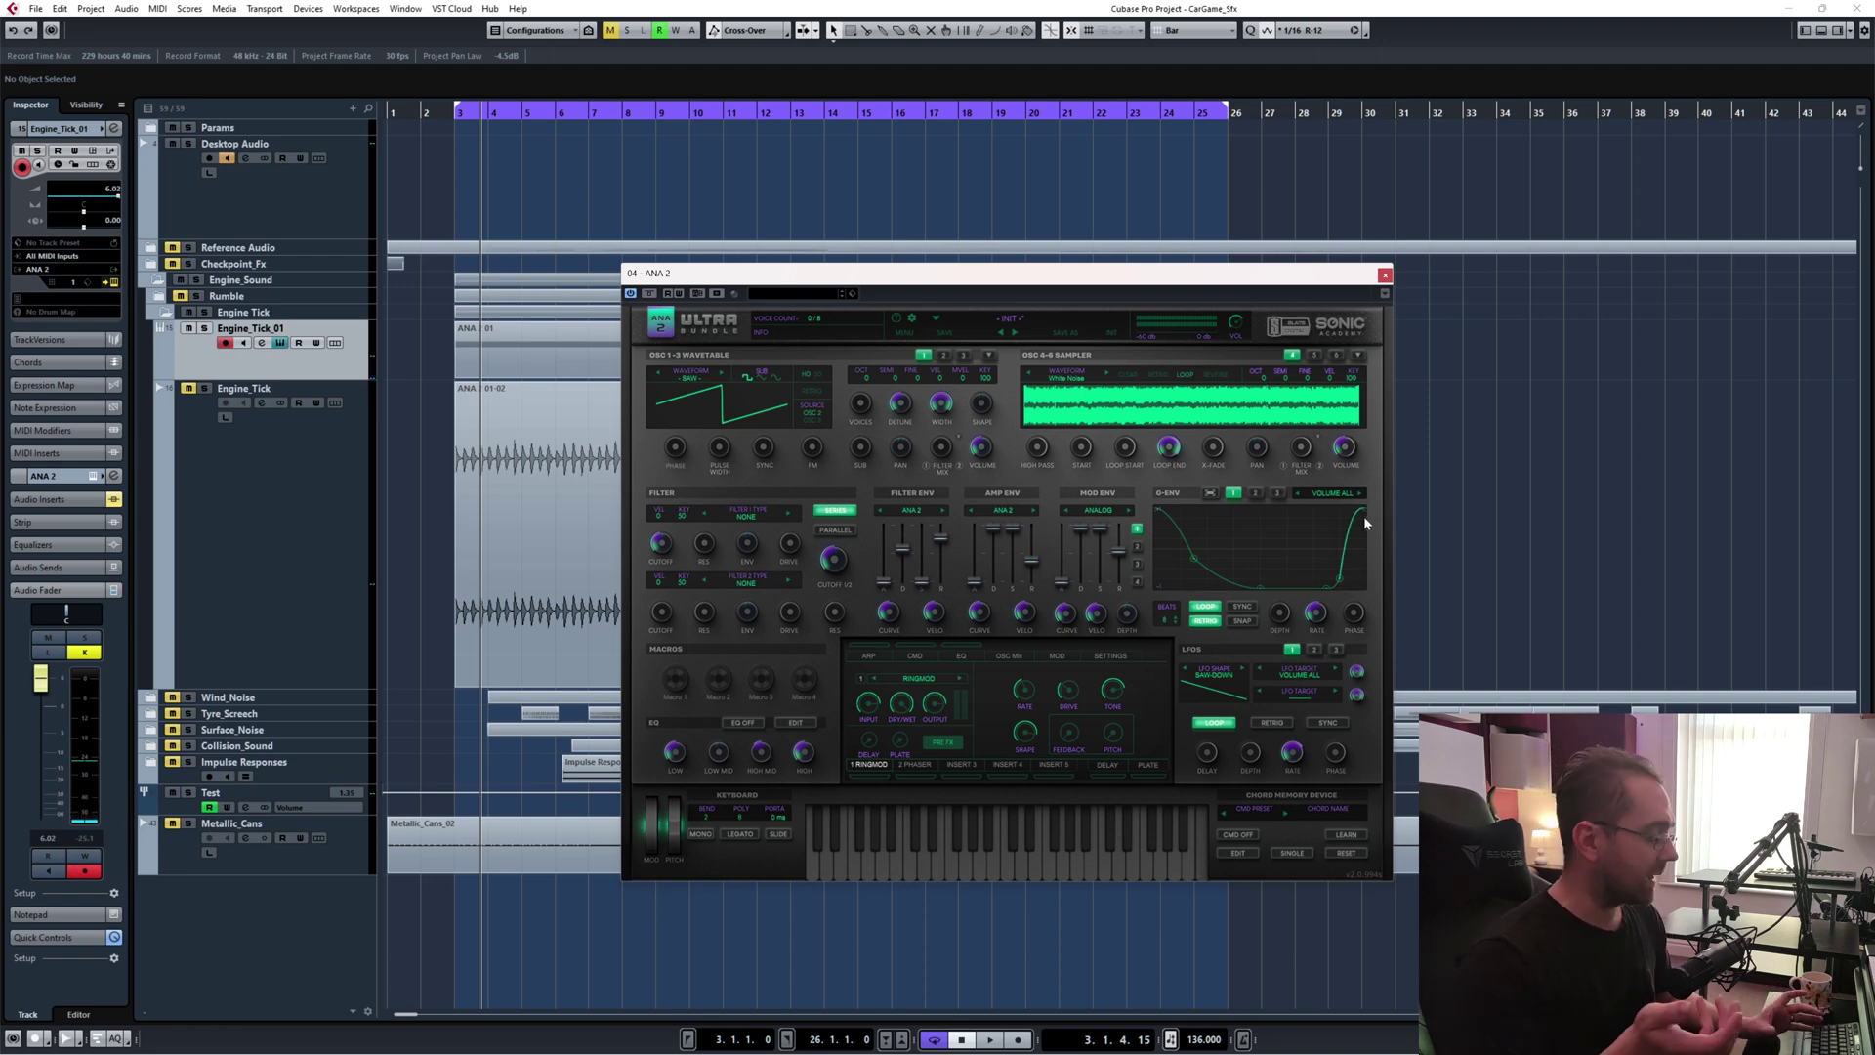
key(KP_1)
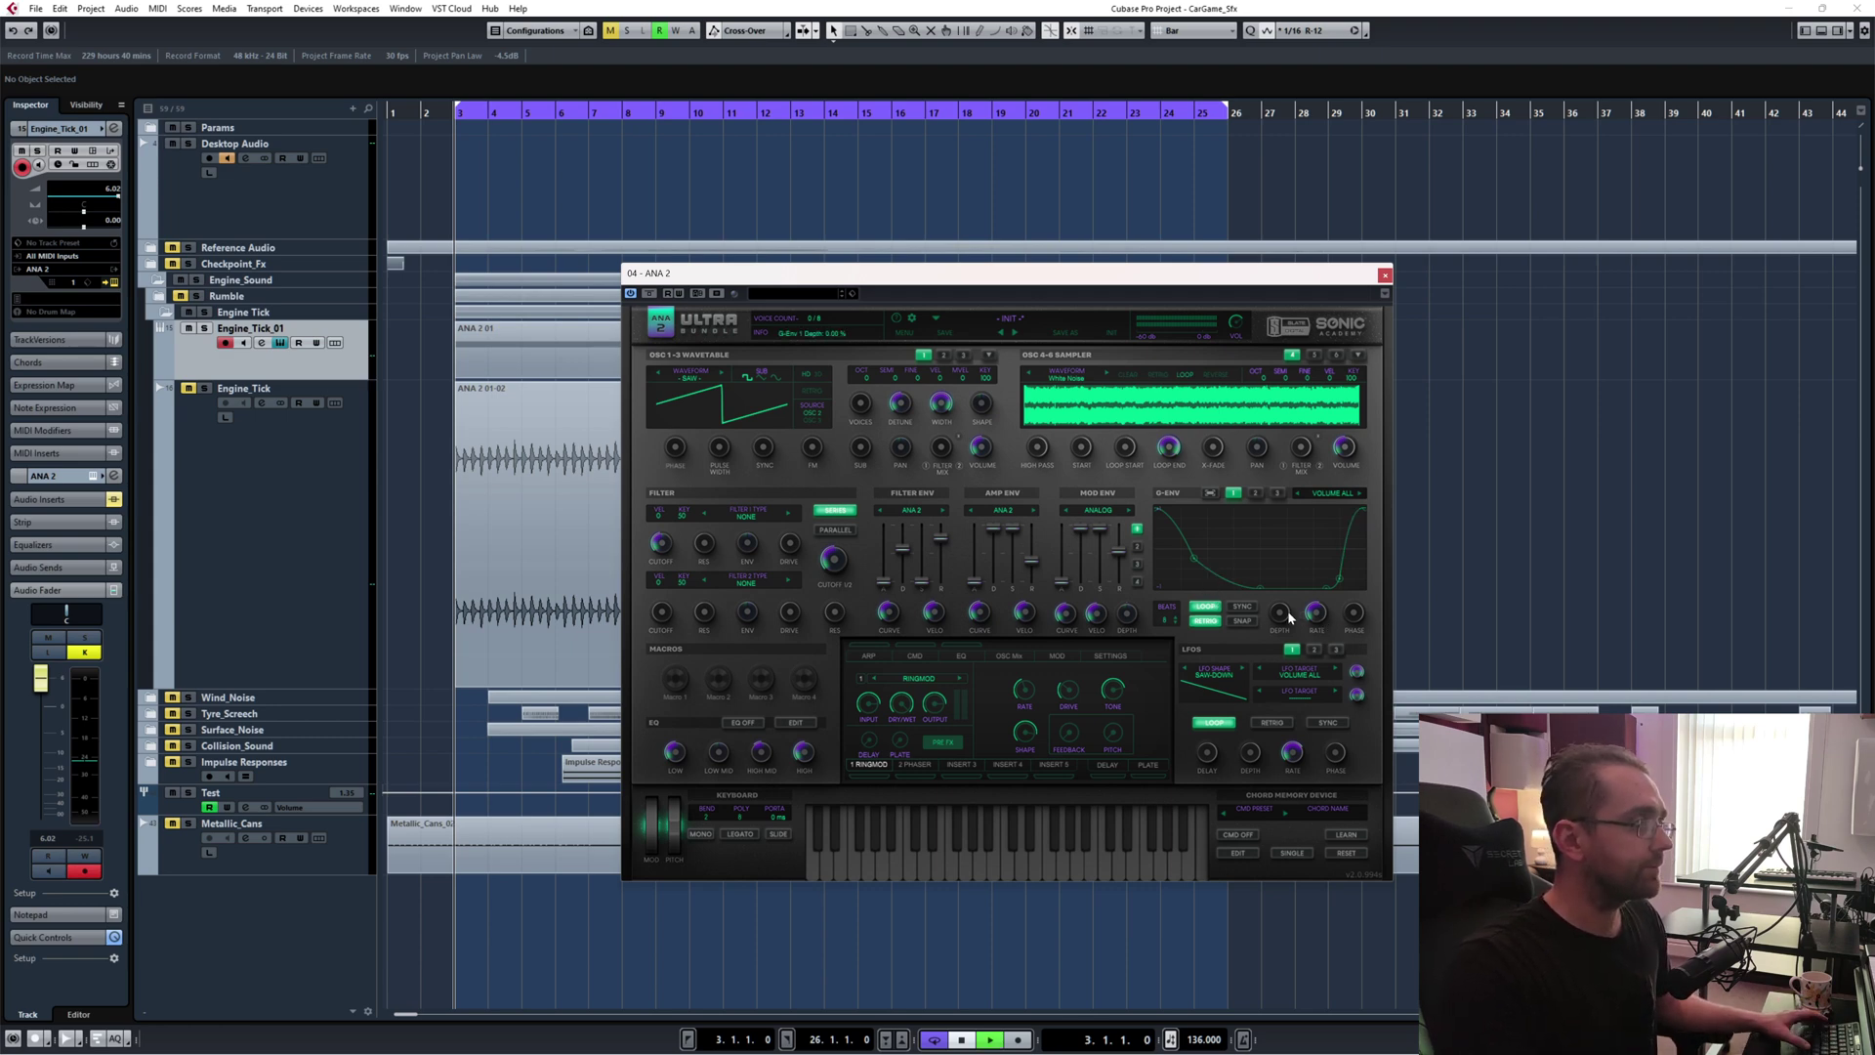
key(space)
- Raise the G-ENV depth through 51.60% to 78% during playback, then stop and close ANA 2
drag(1289, 618, 1286, 524)
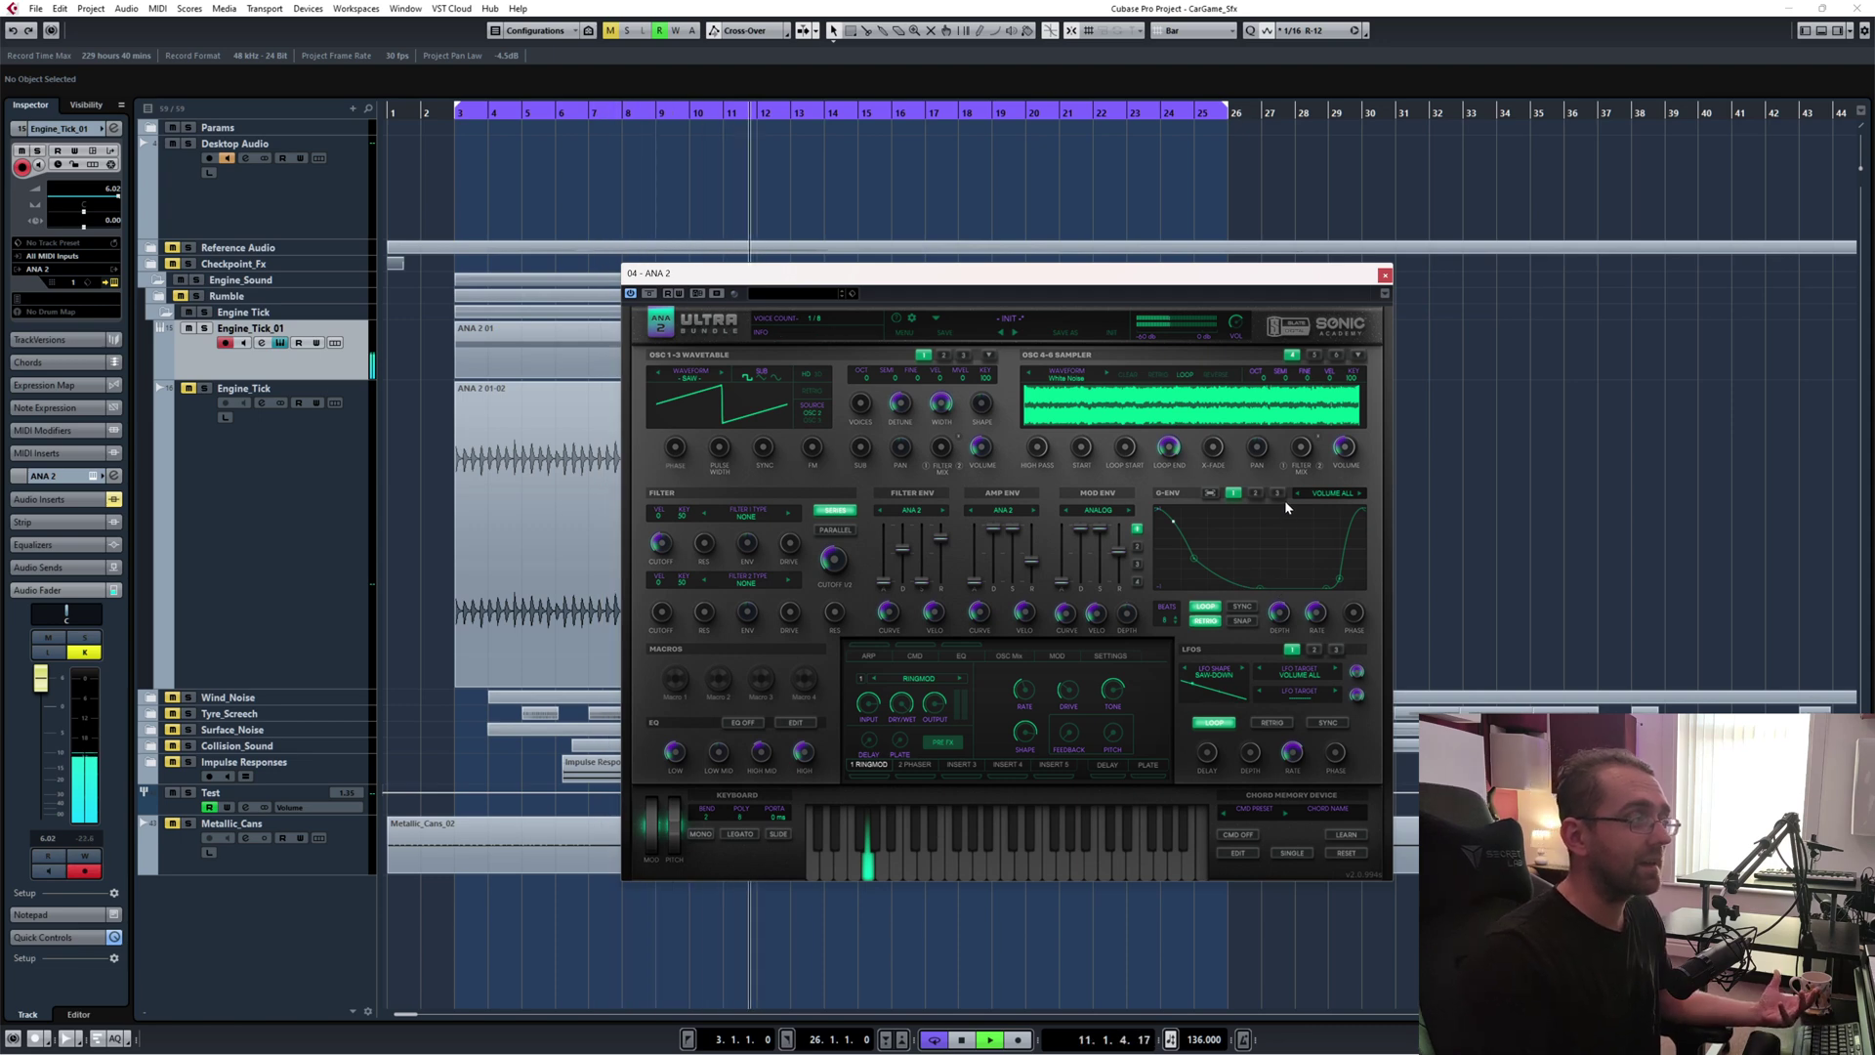
drag(1280, 613, 1283, 587)
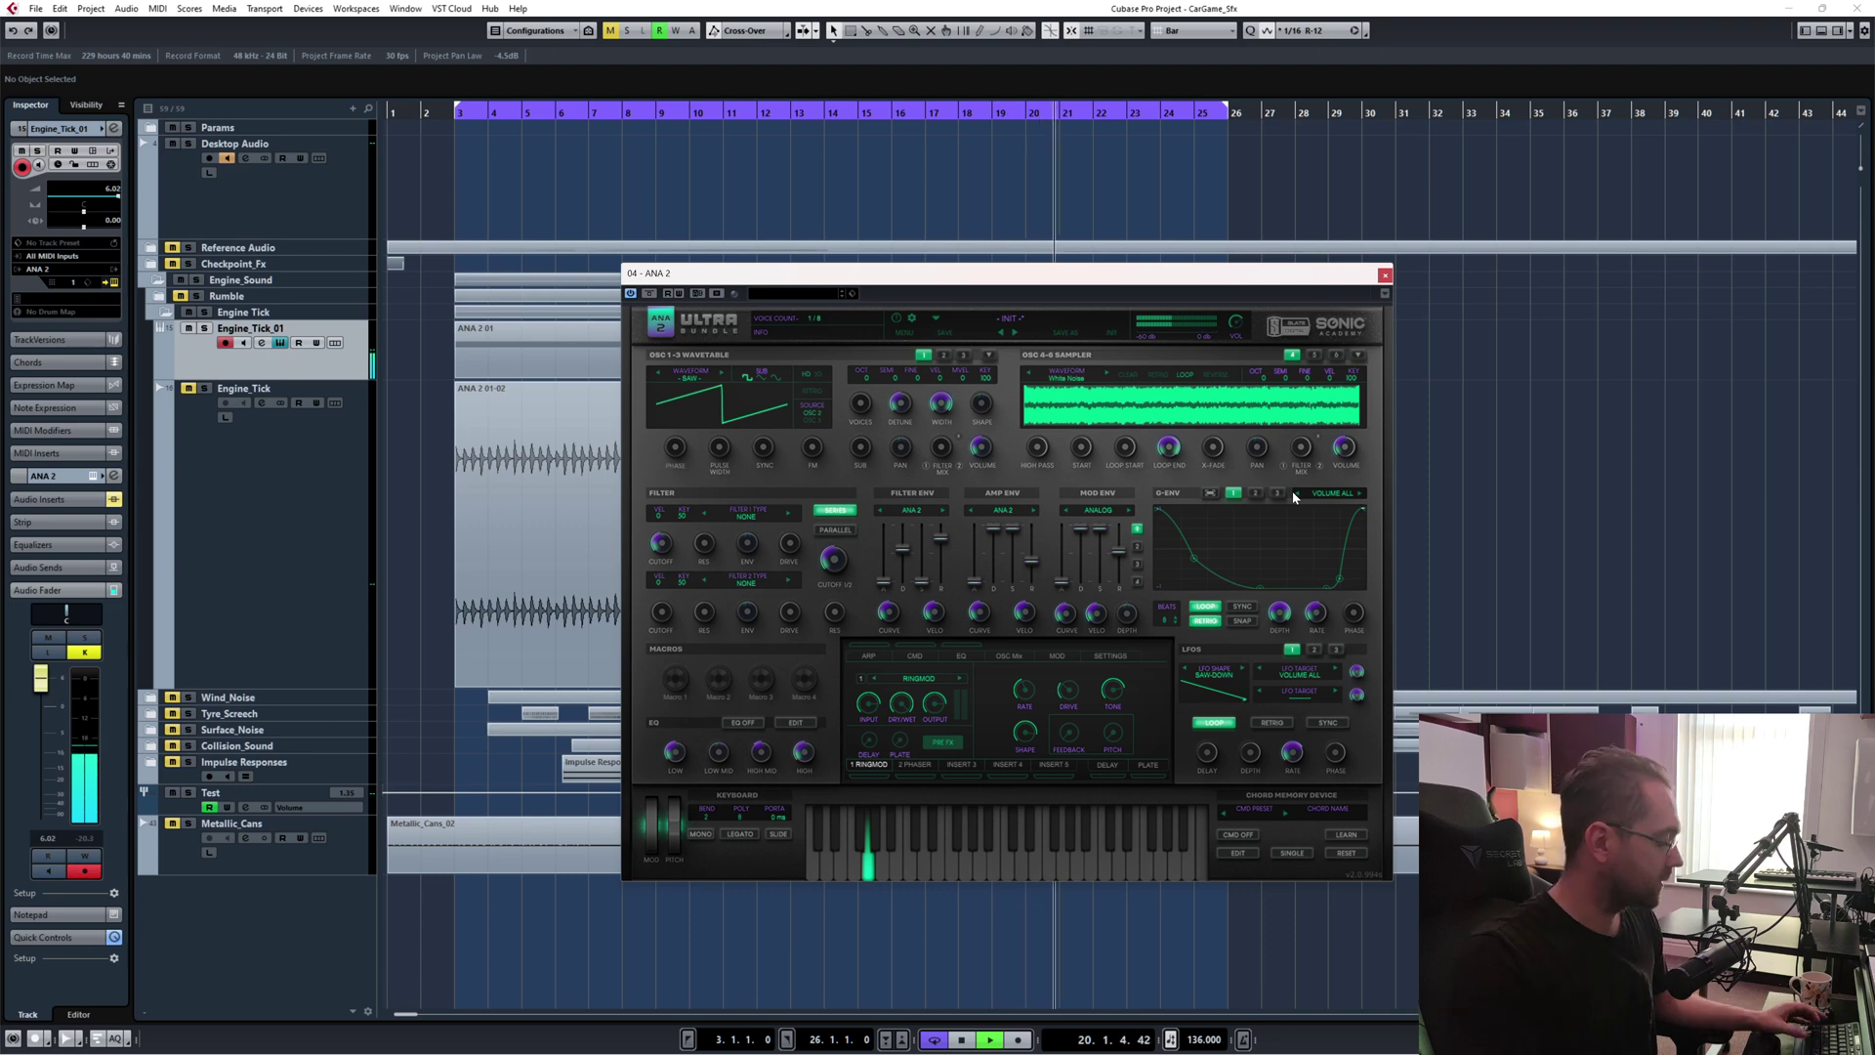
key(space)
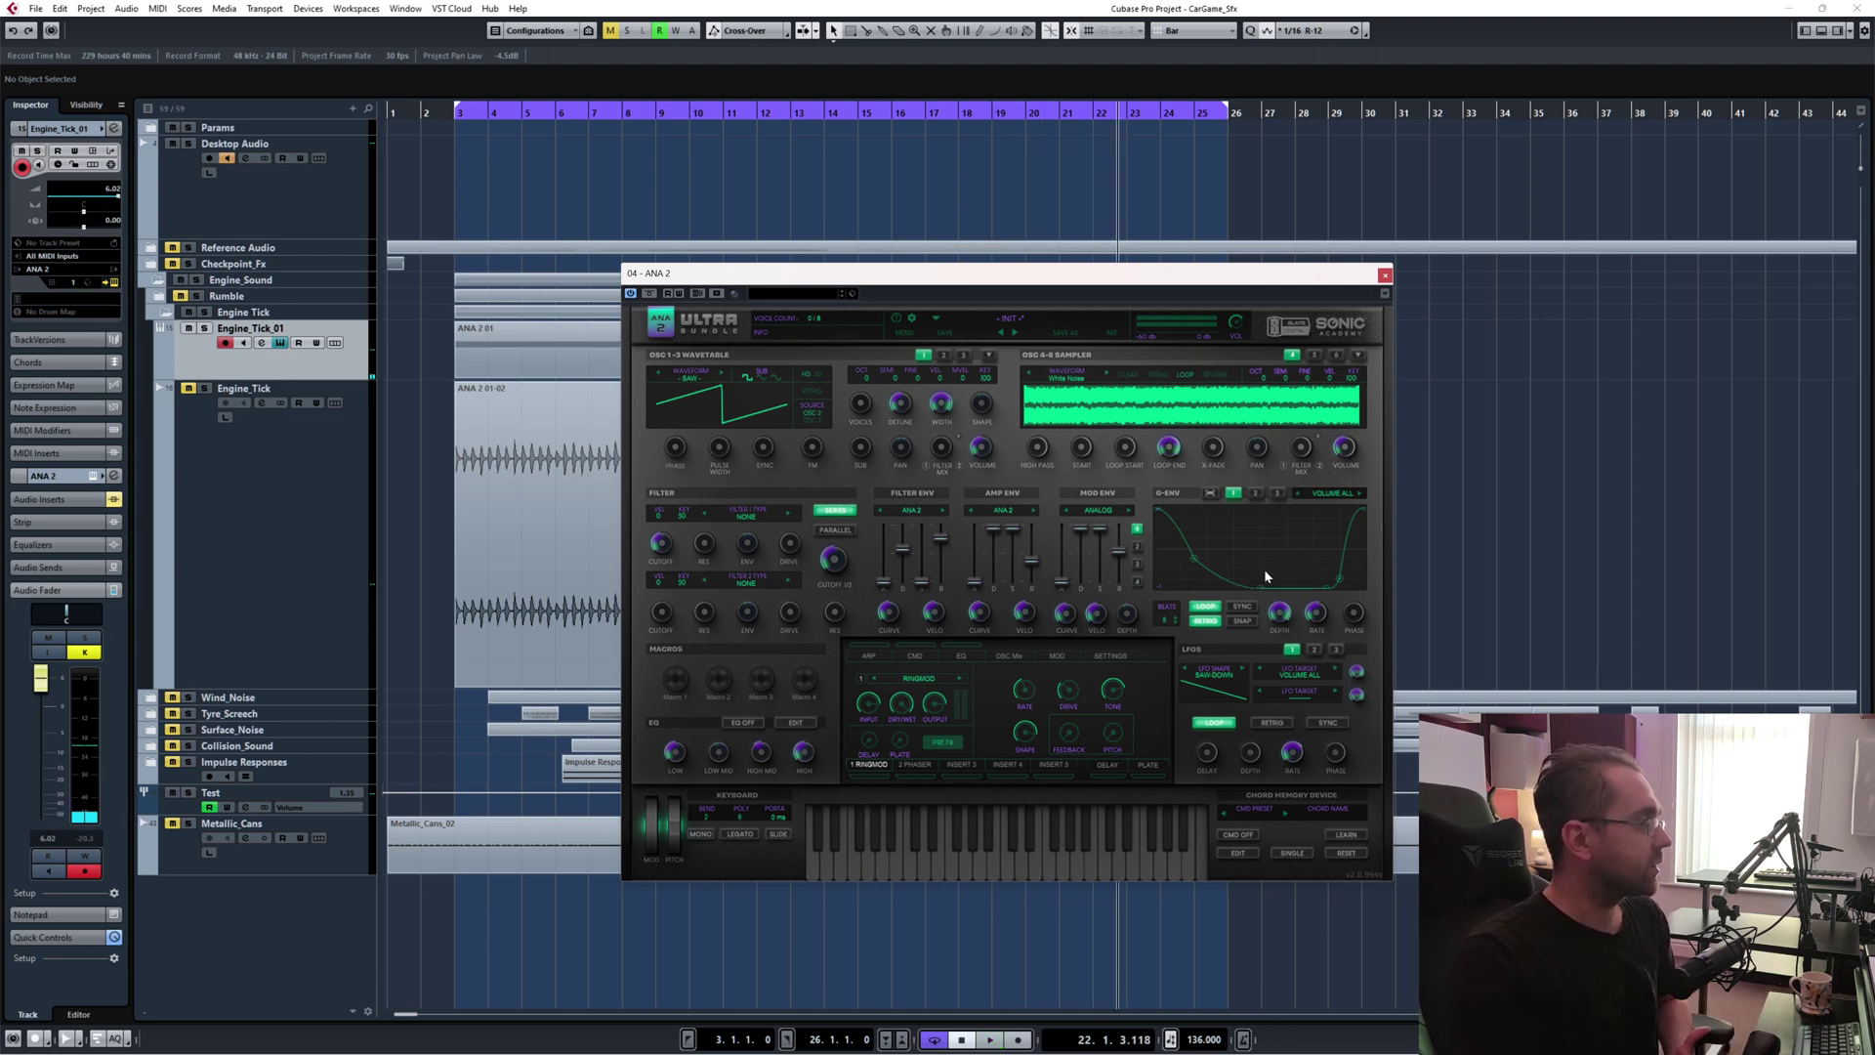
click(1385, 276)
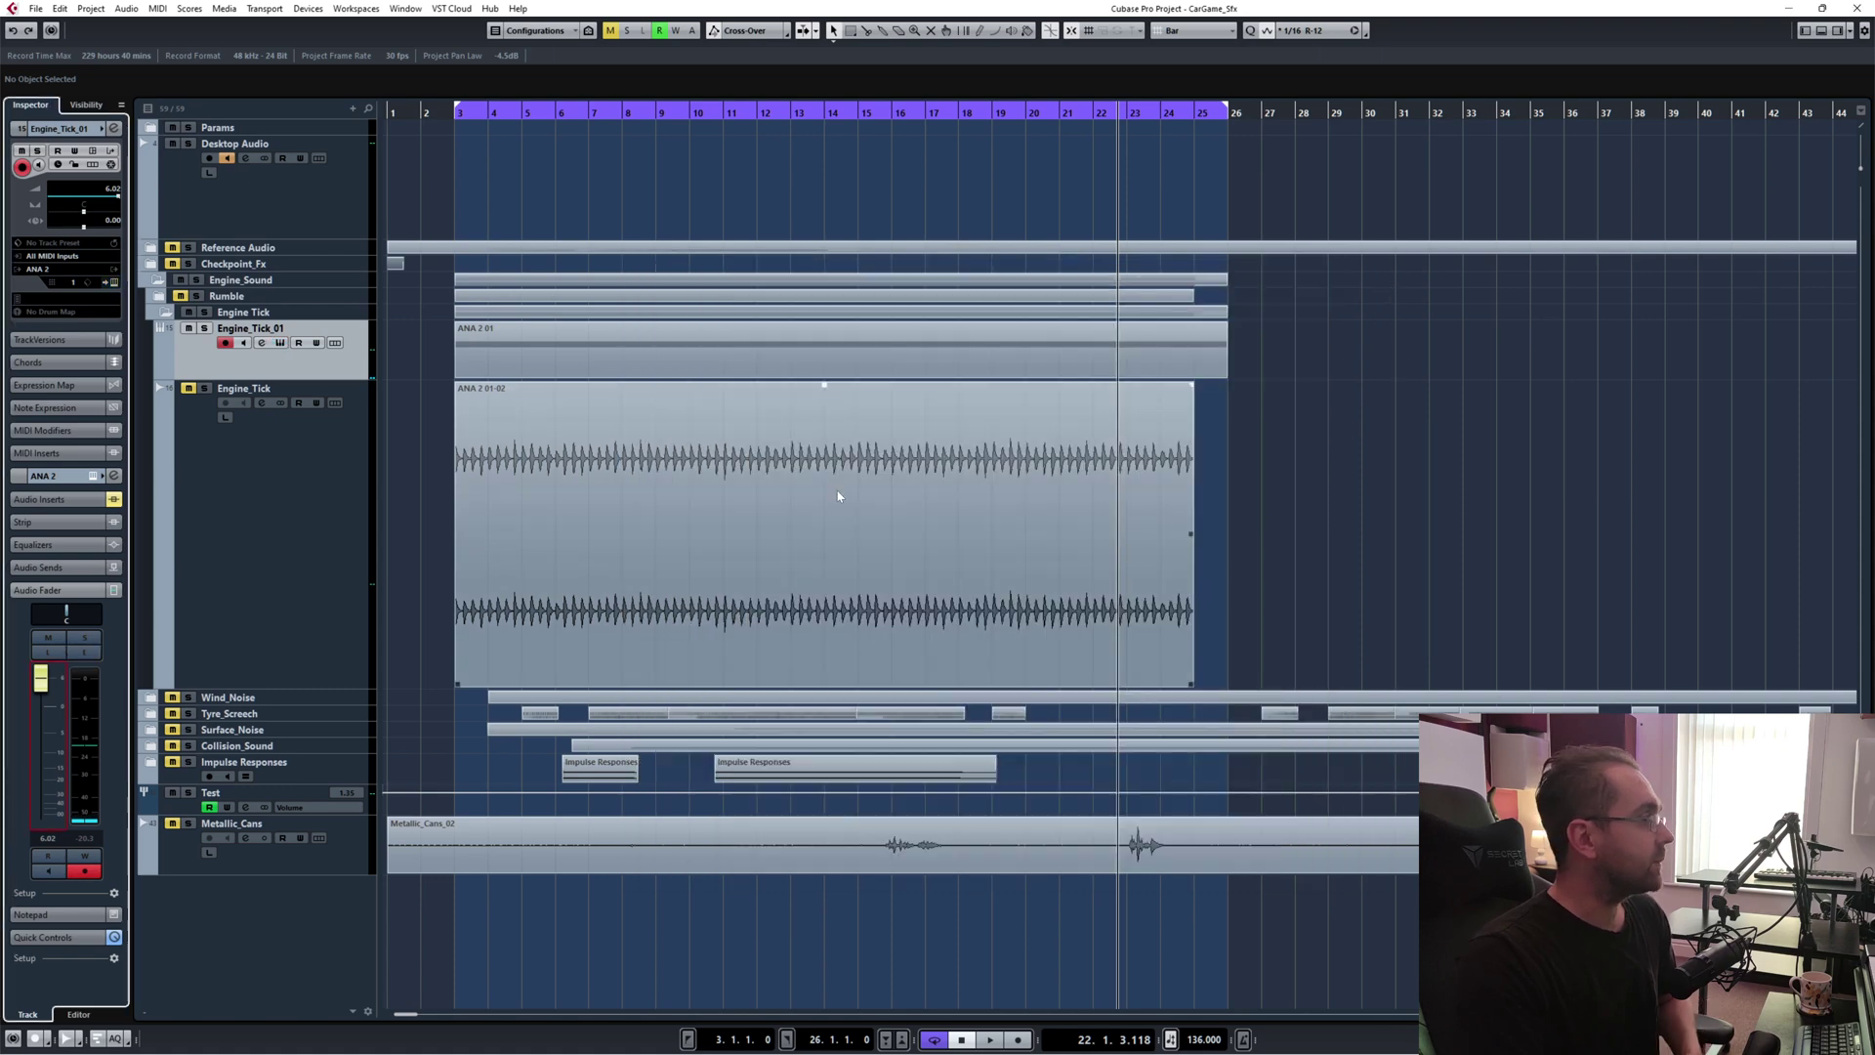
click(49, 499)
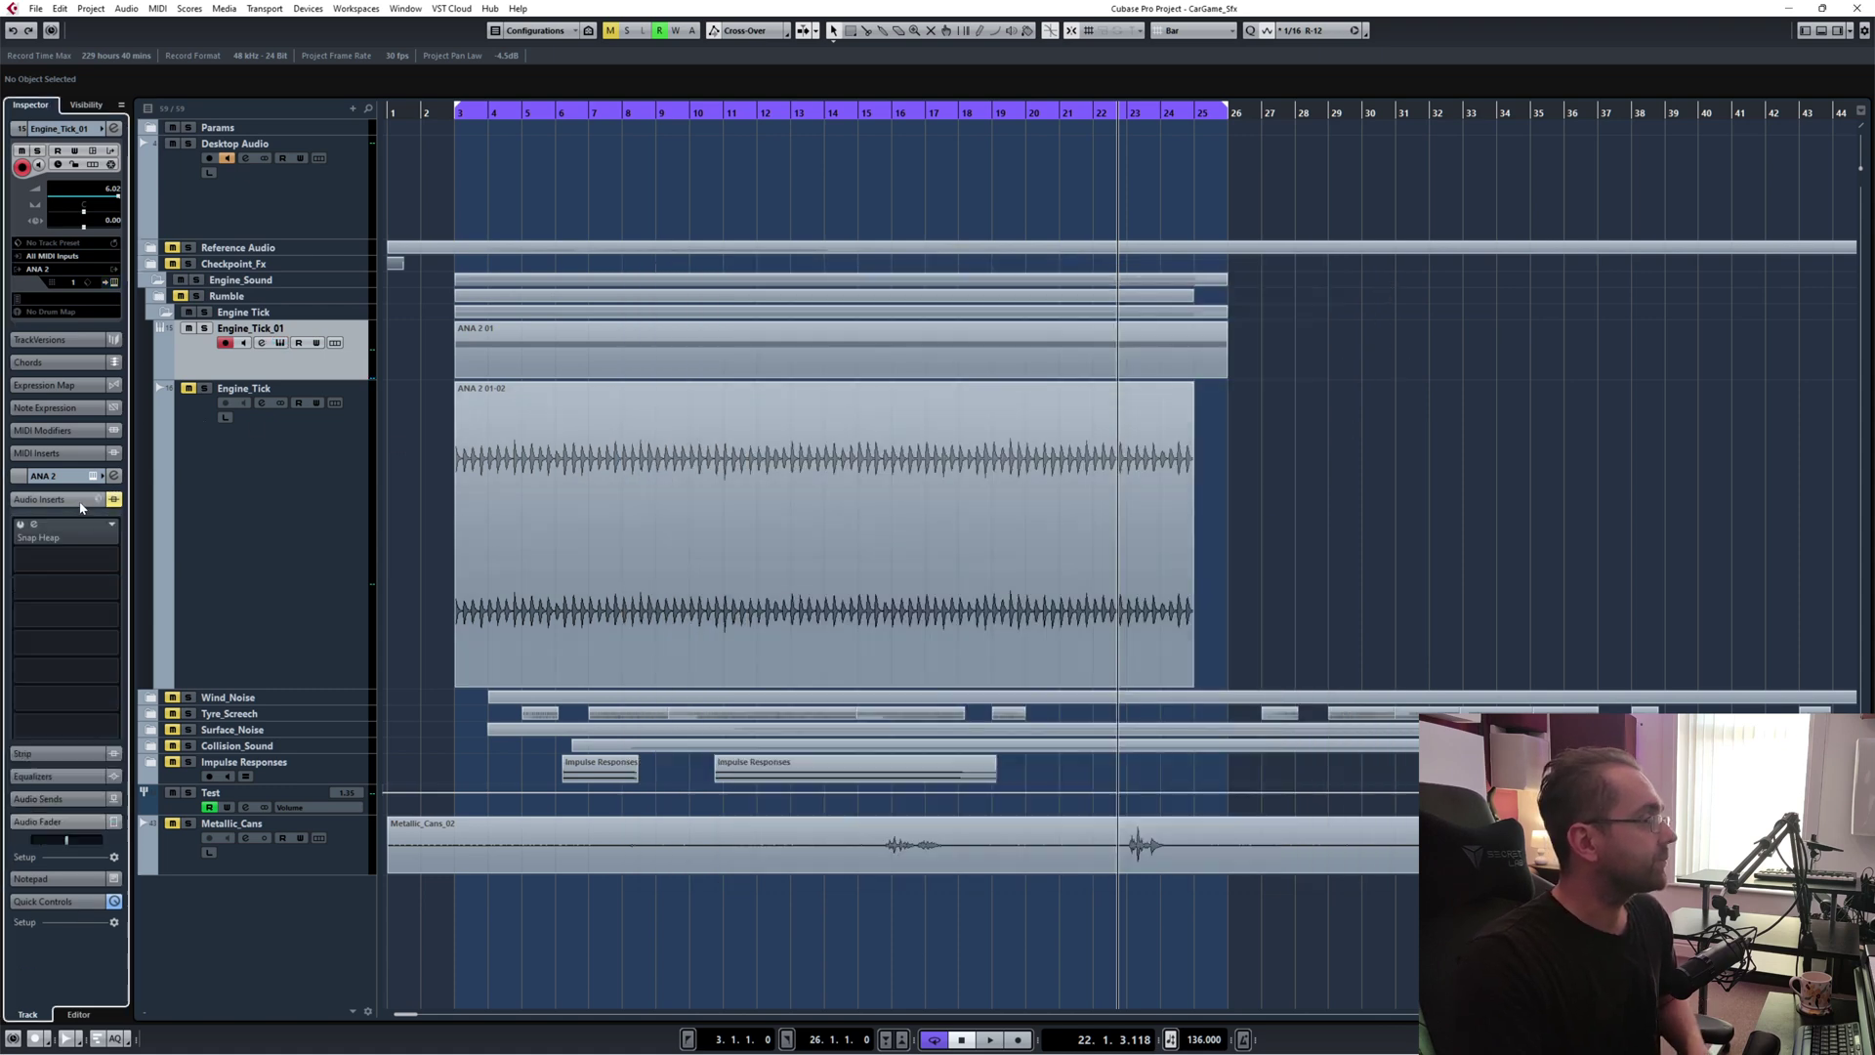
- Open Engine_Tick_01's Snap Heap WhiteNoide to CarEngineTick preset and disable its multipass module
click(35, 525)
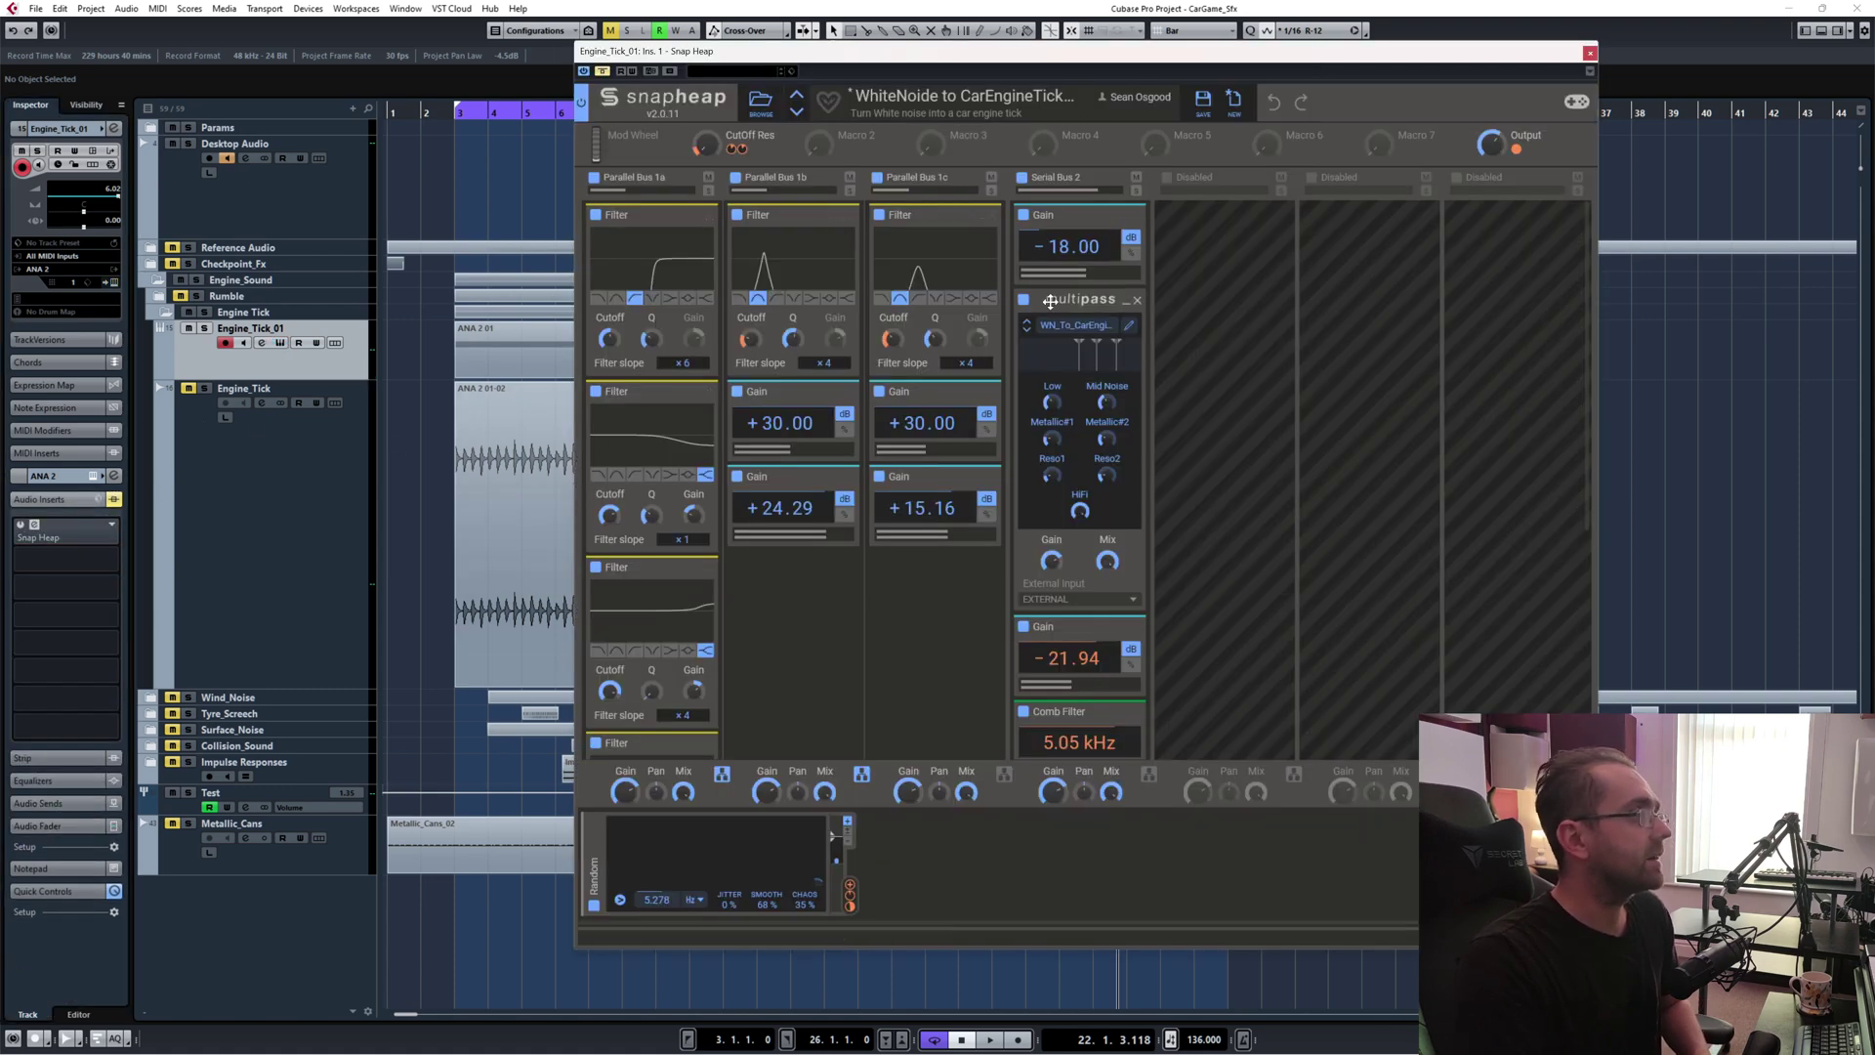
click(1025, 302)
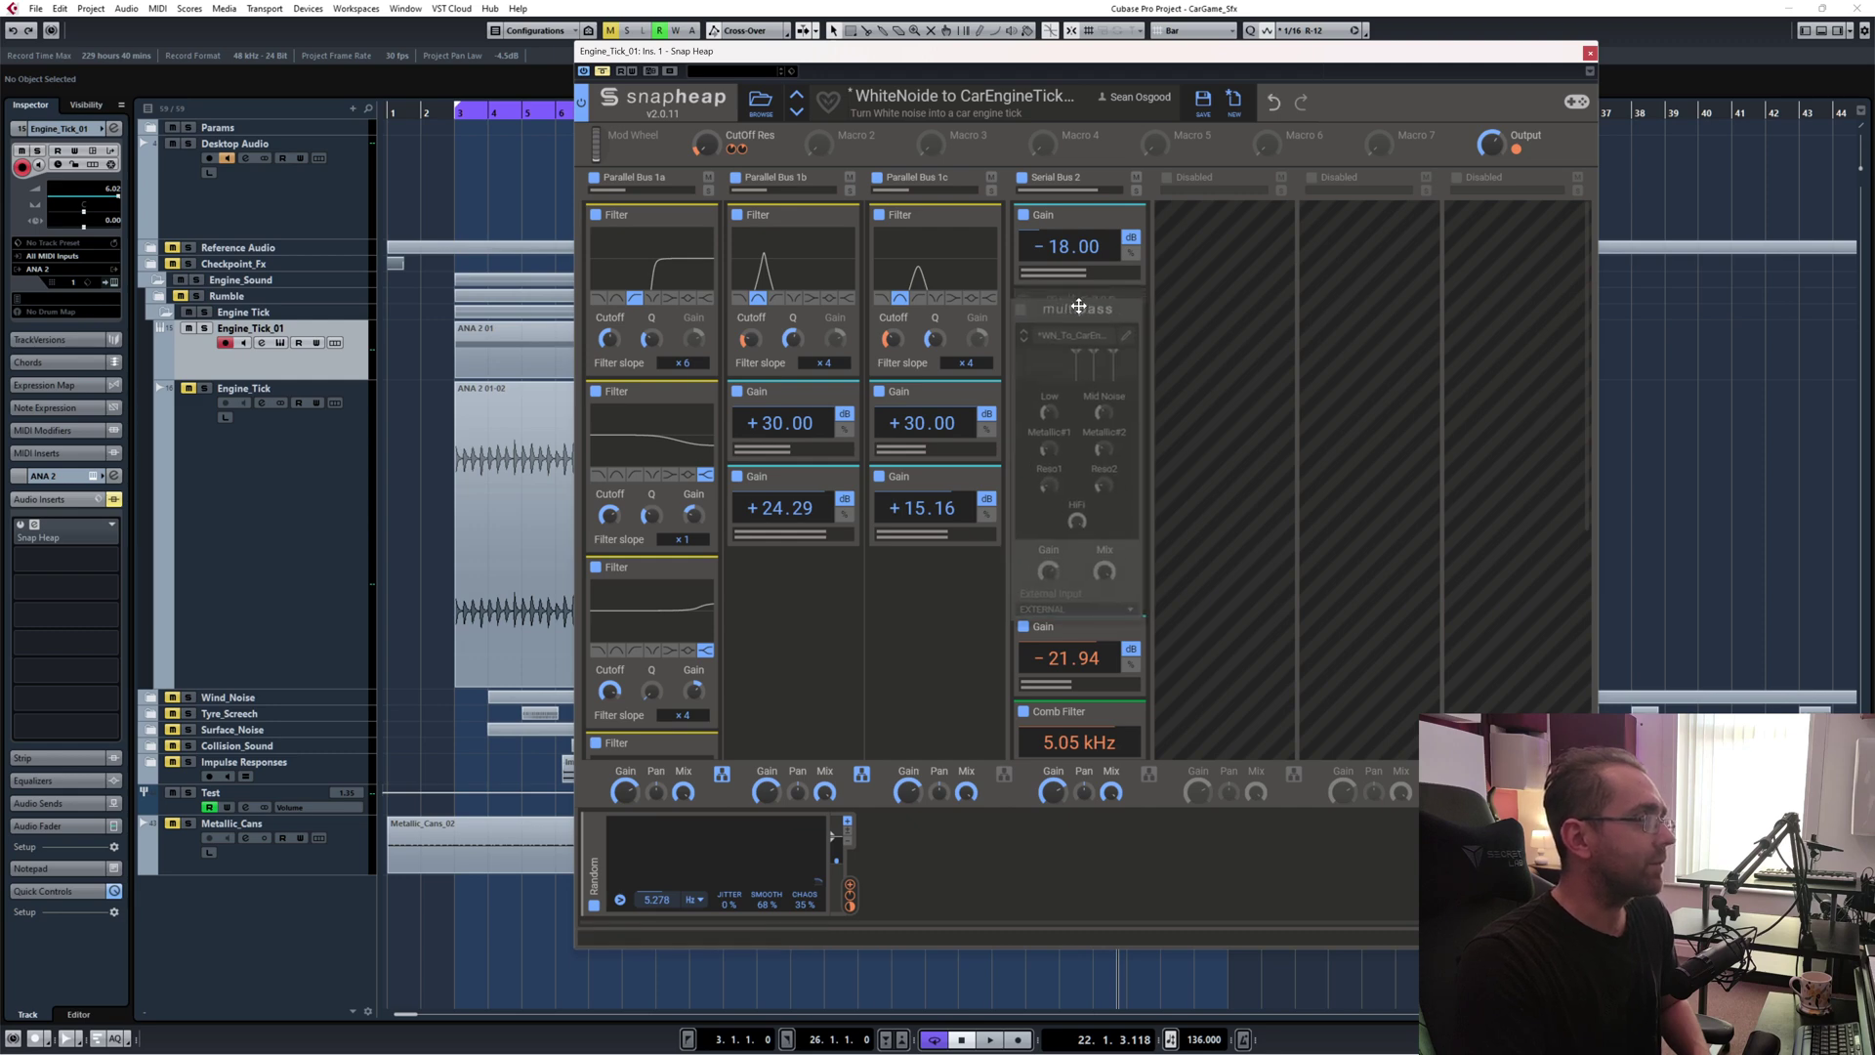
key(space)
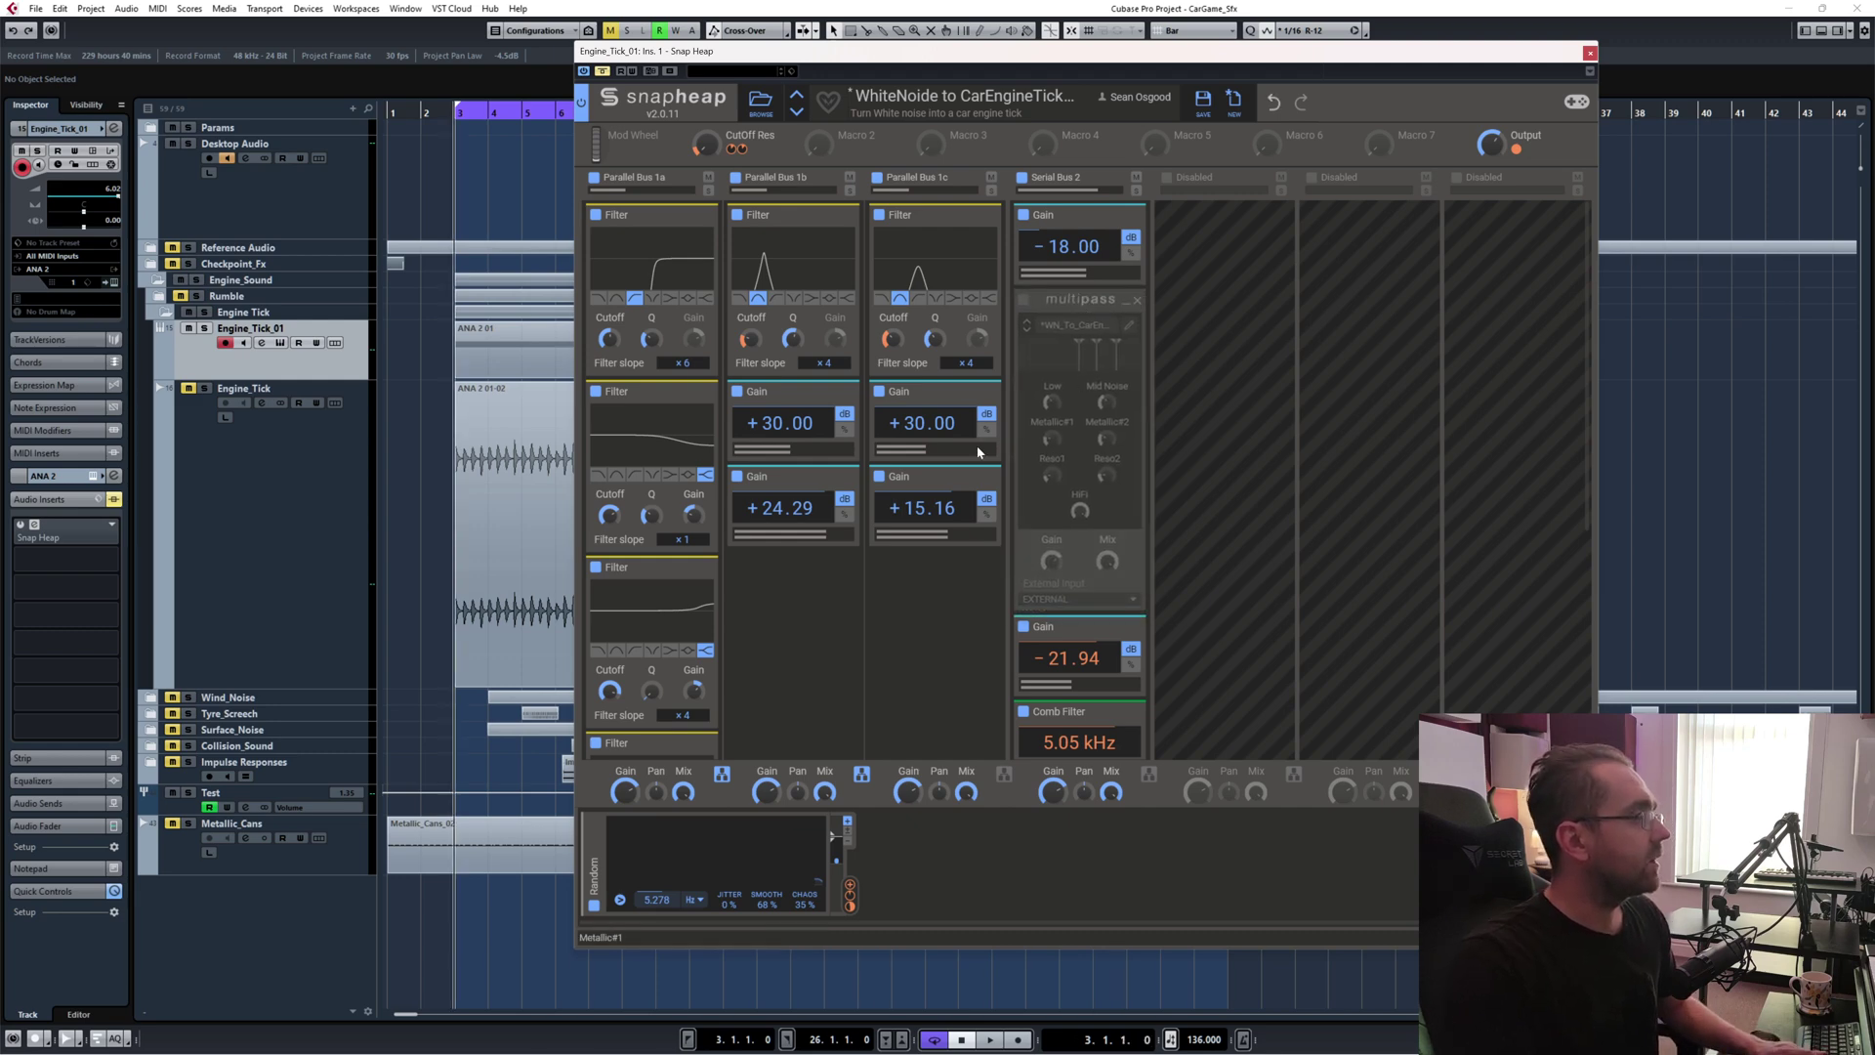
scroll(837, 691, down, 5)
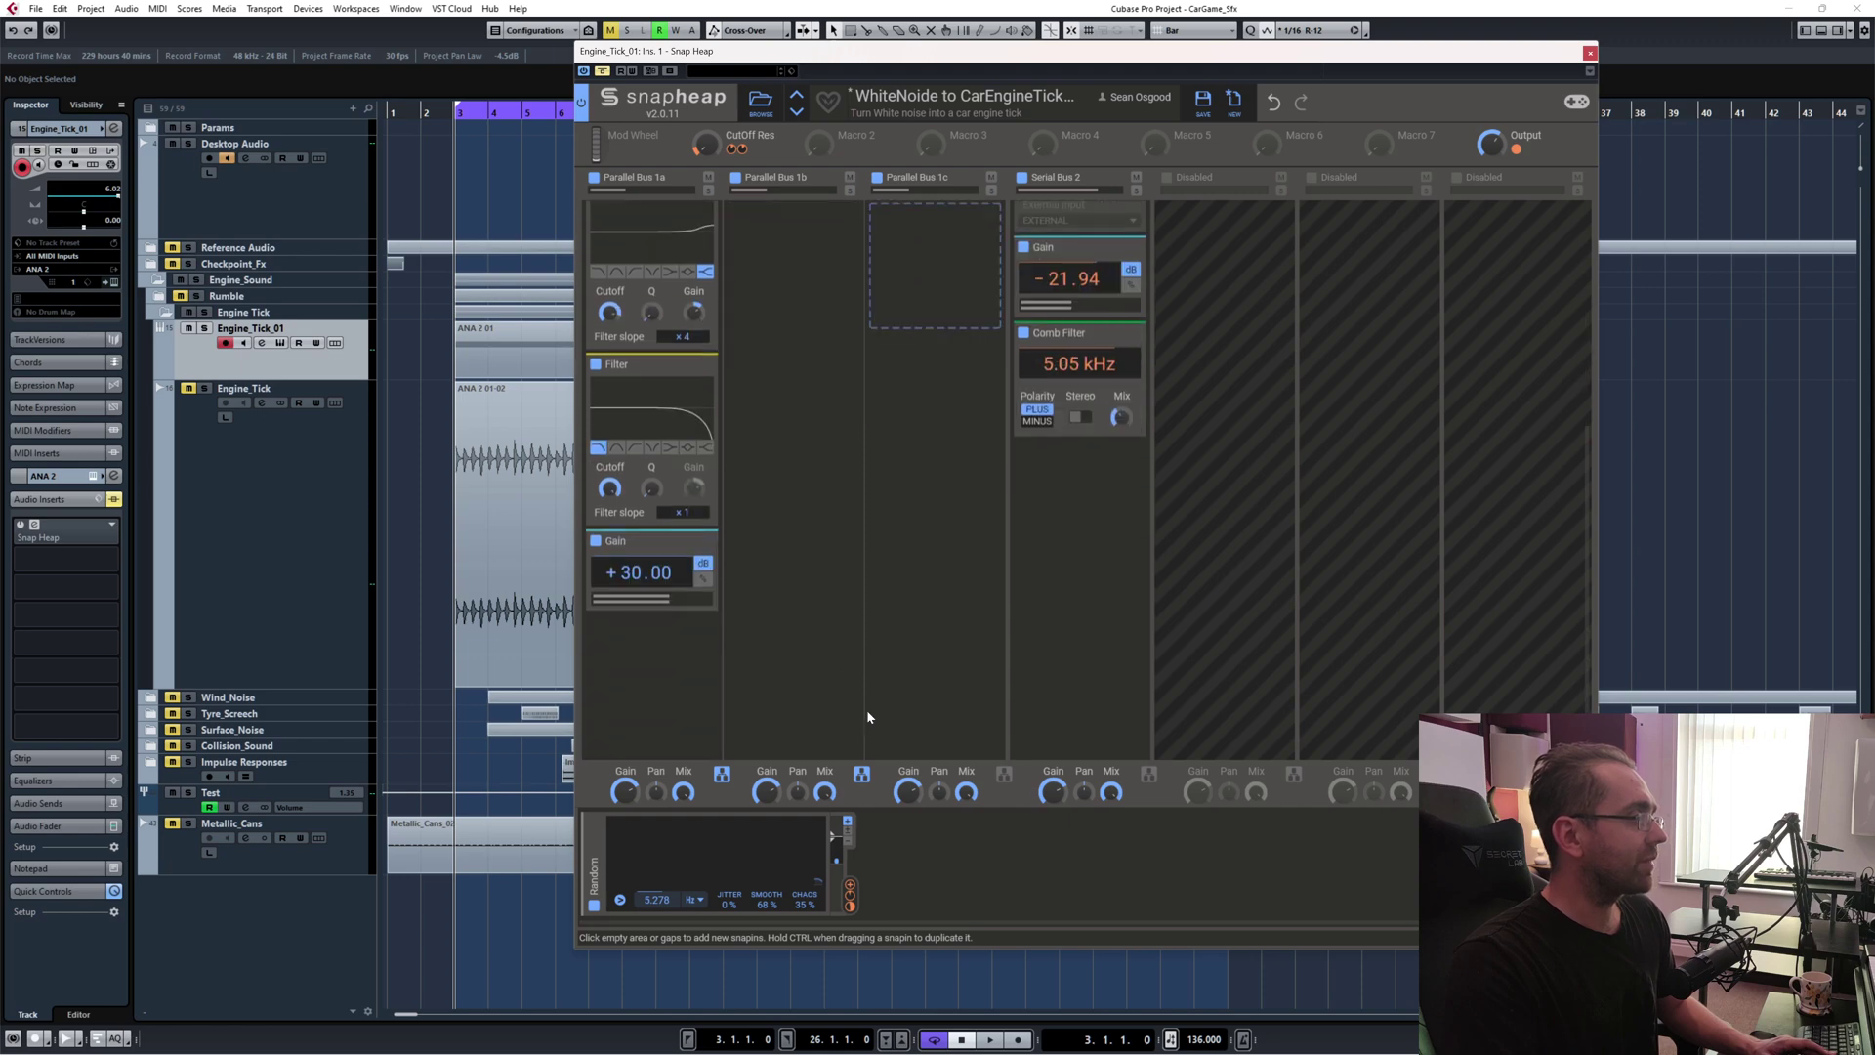
scroll(867, 712, up, 5)
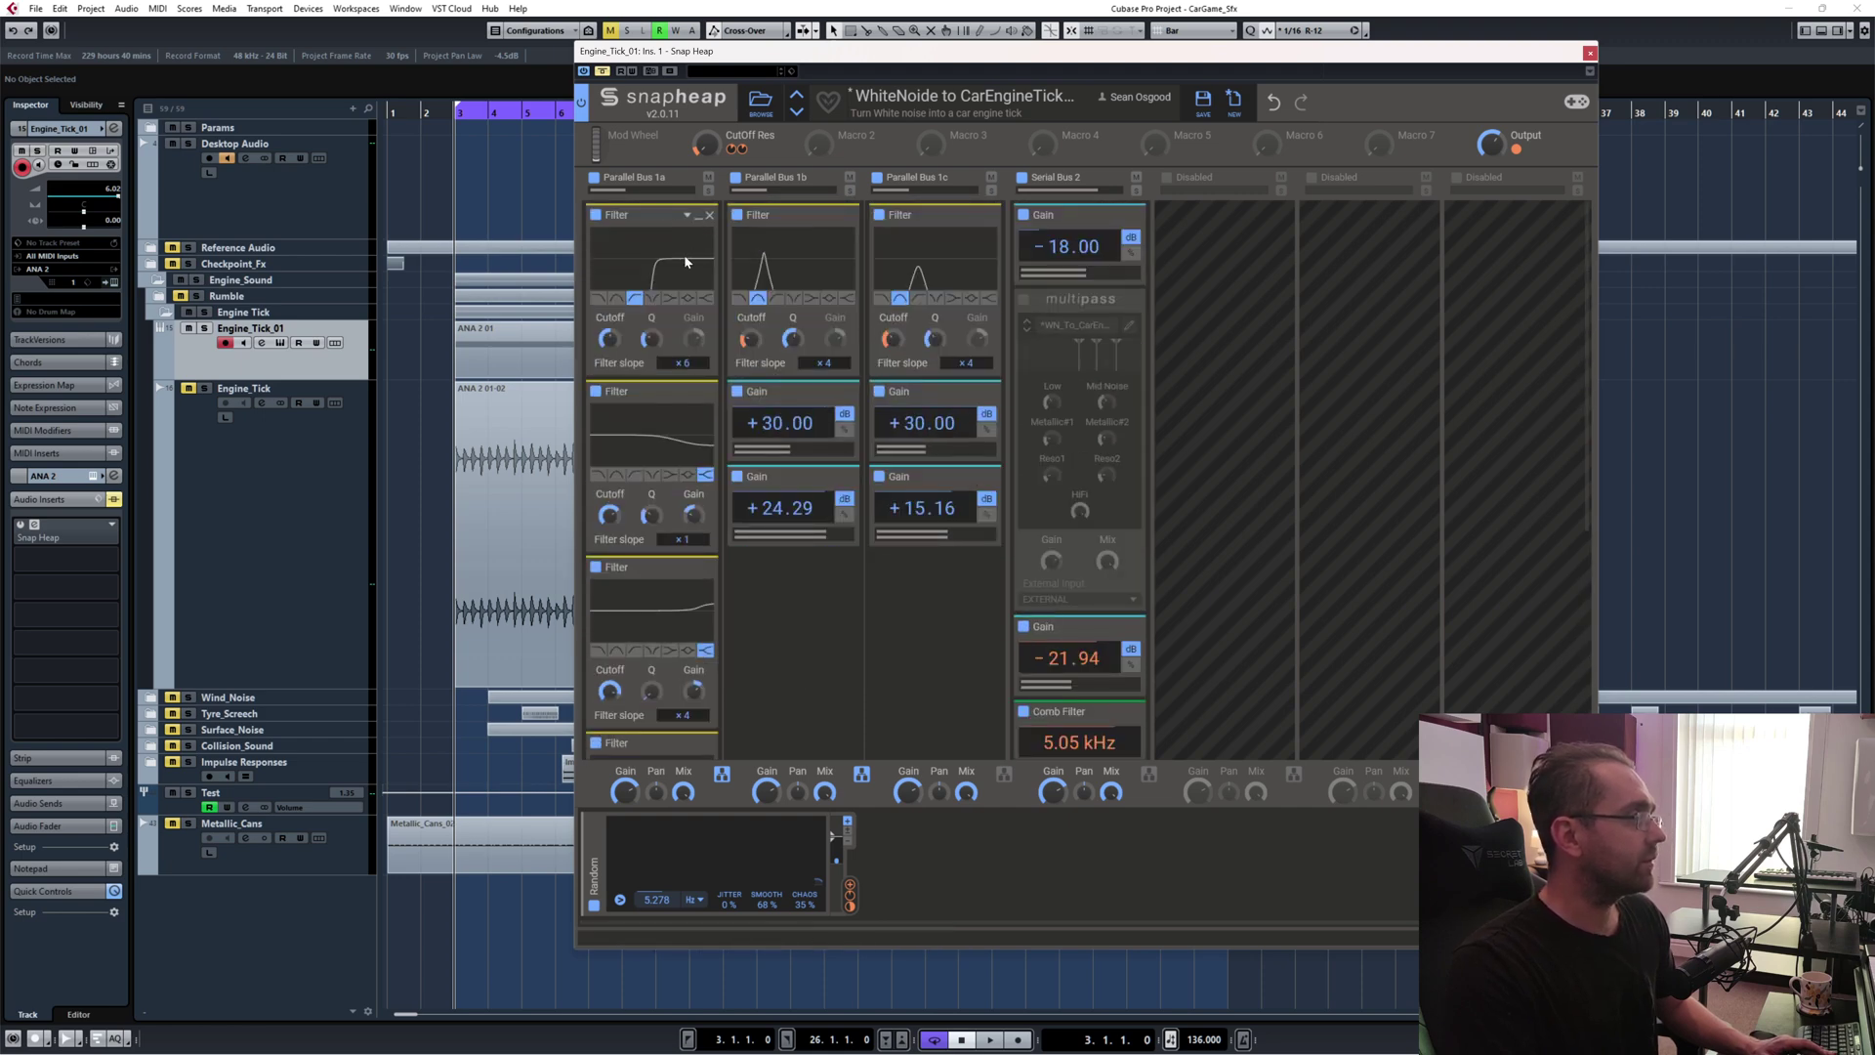
scroll(659, 547, down, 3)
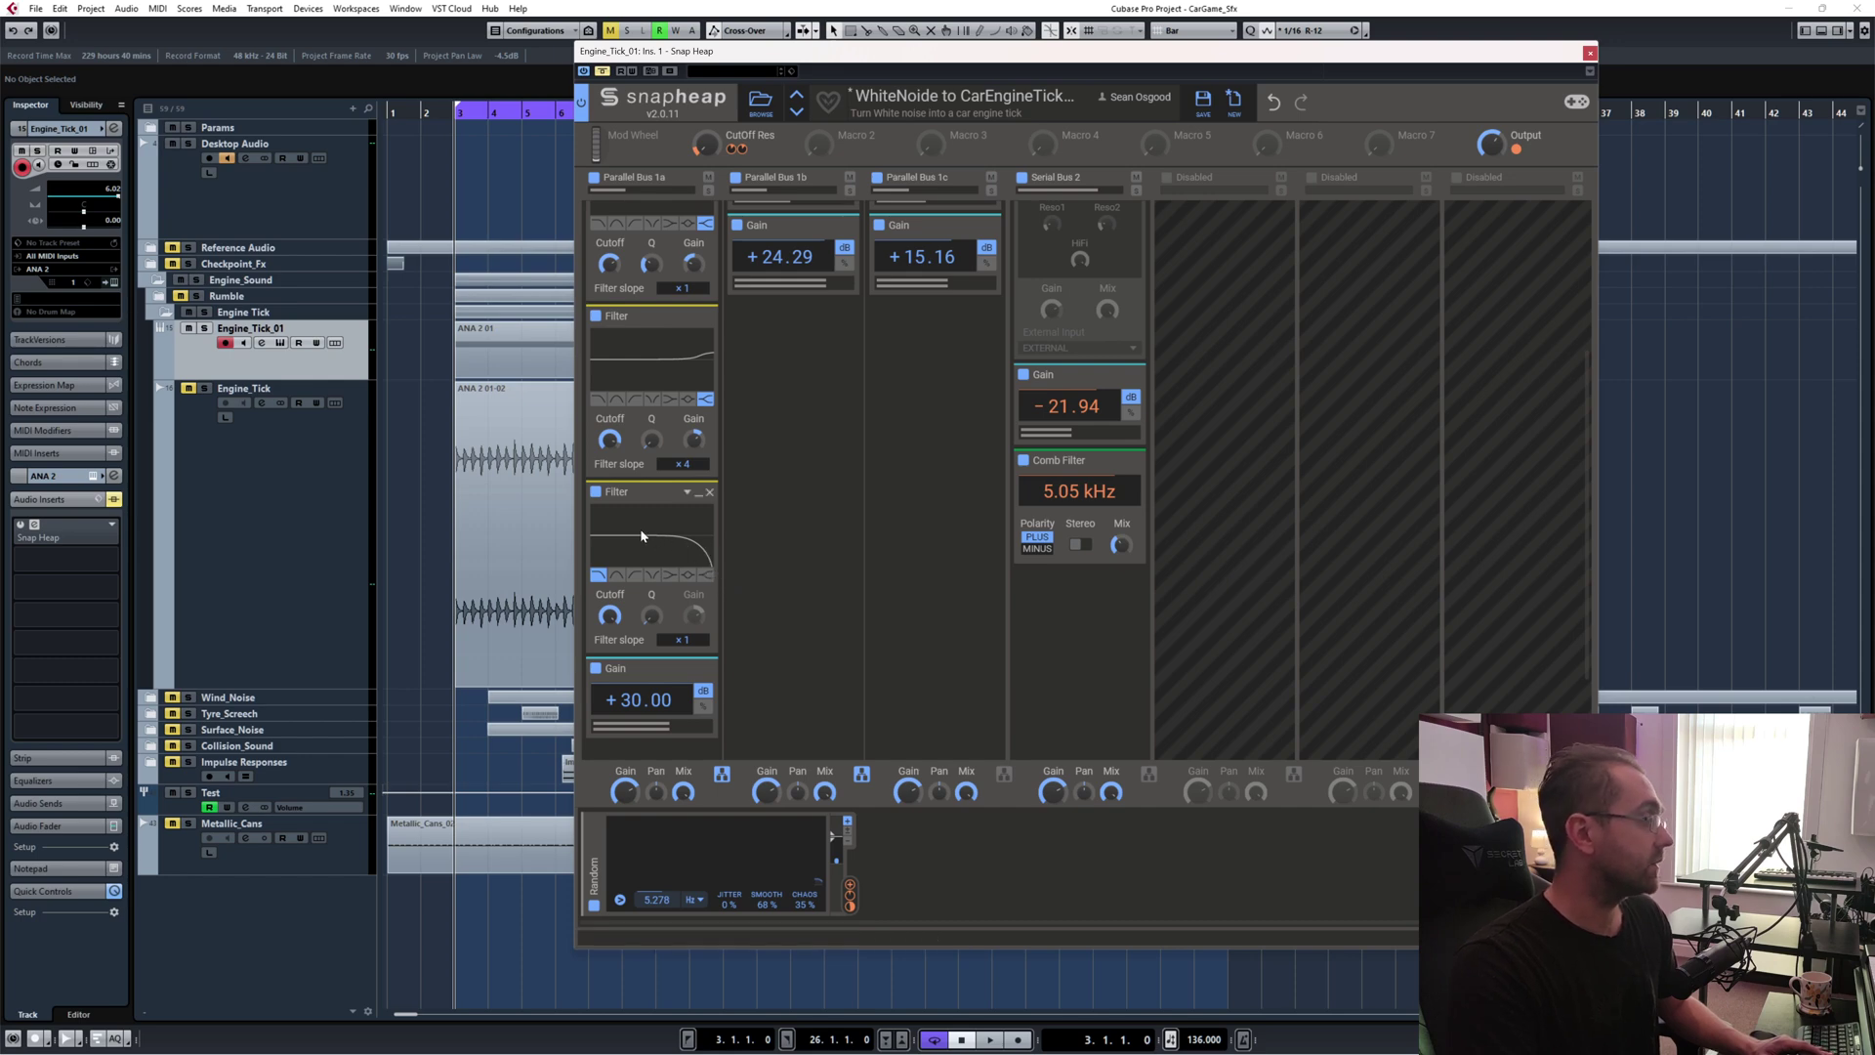
scroll(825, 670, down, 2)
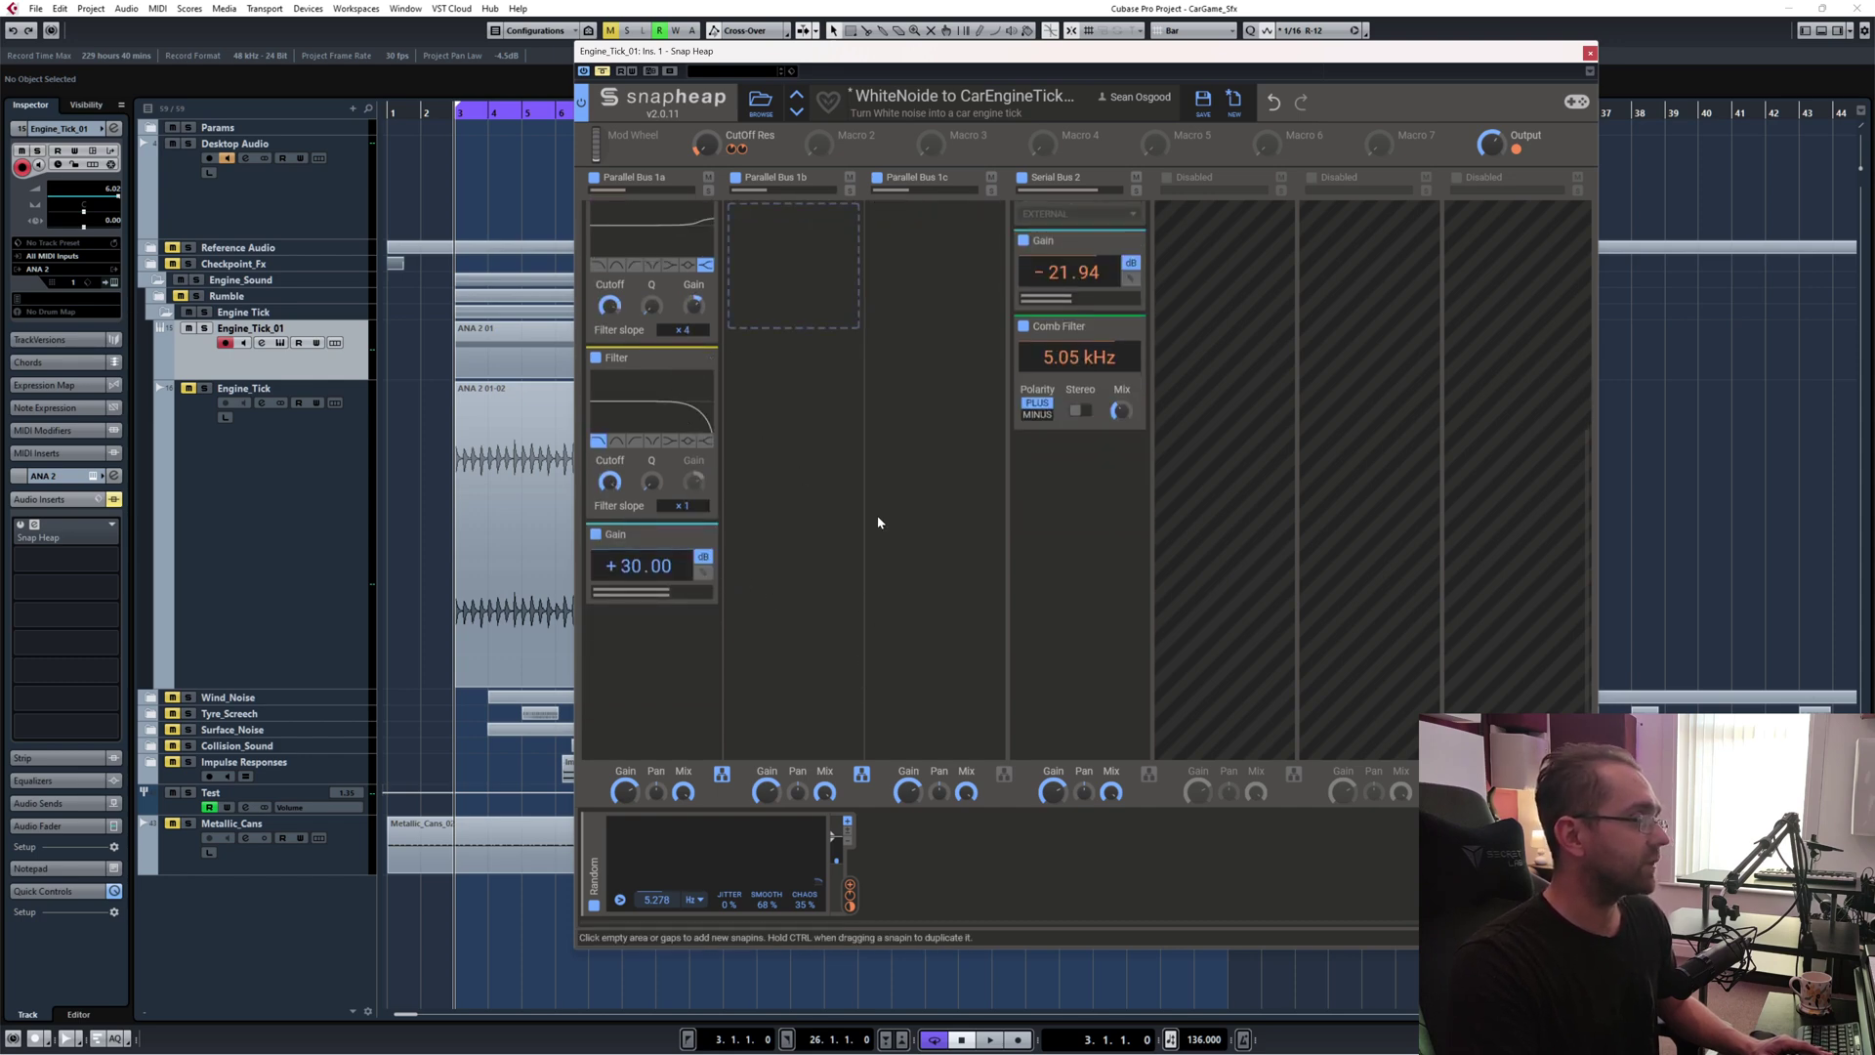
scroll(893, 625, up, 5)
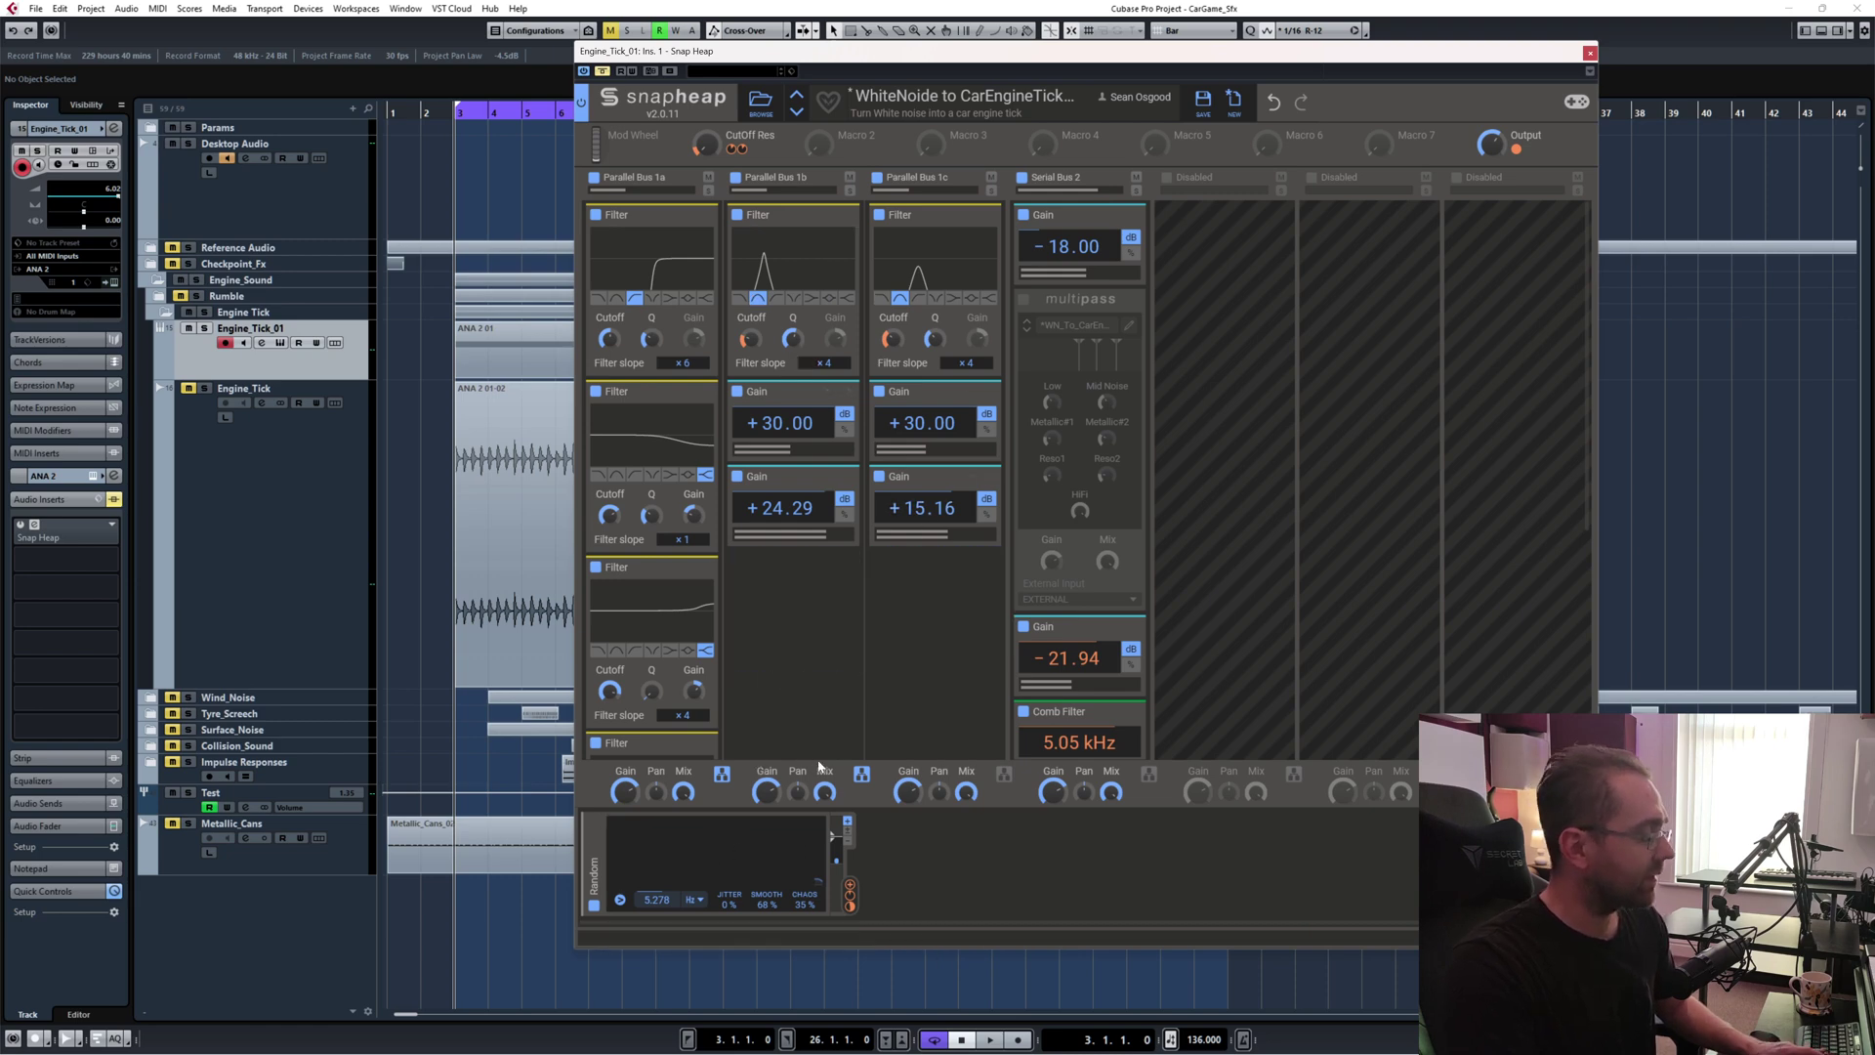
click(1065, 295)
- Un-bypass Snap Heap, lower Engine_Tick_01's fader during playback, then re-enable the multipass module
key(Escape)
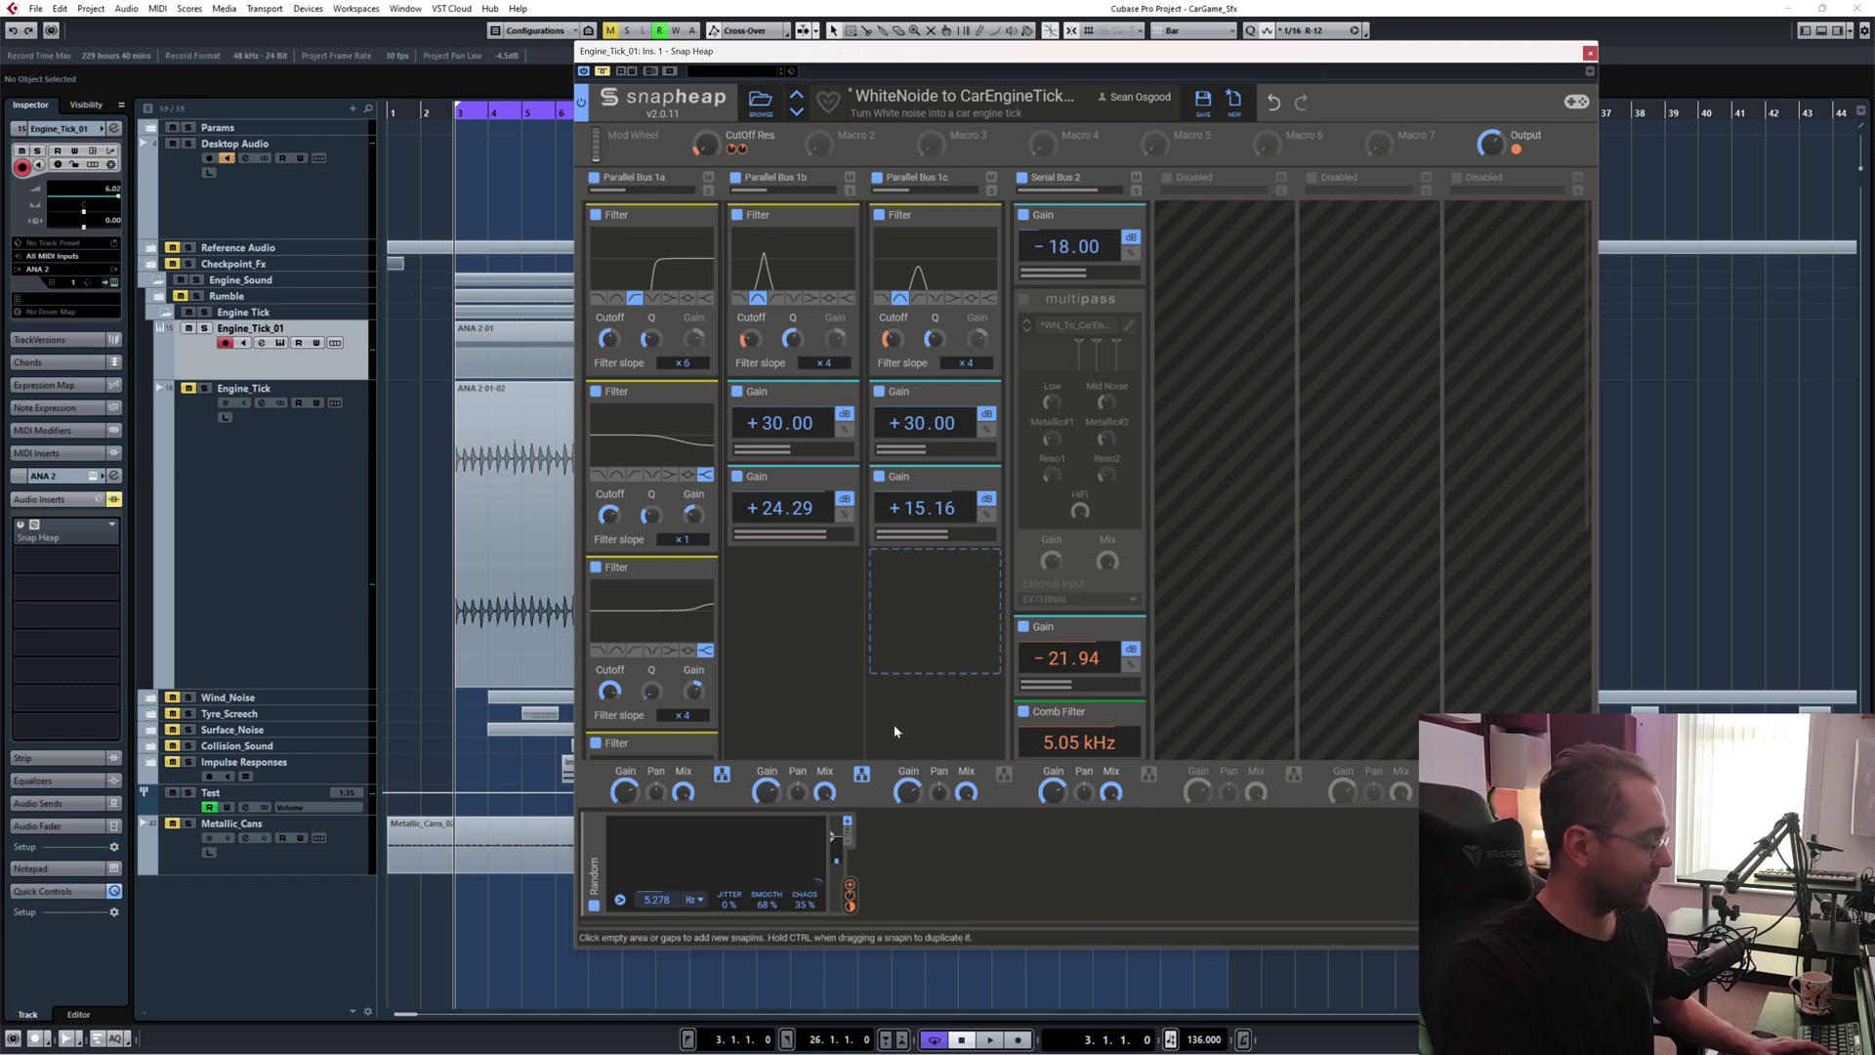
key(space)
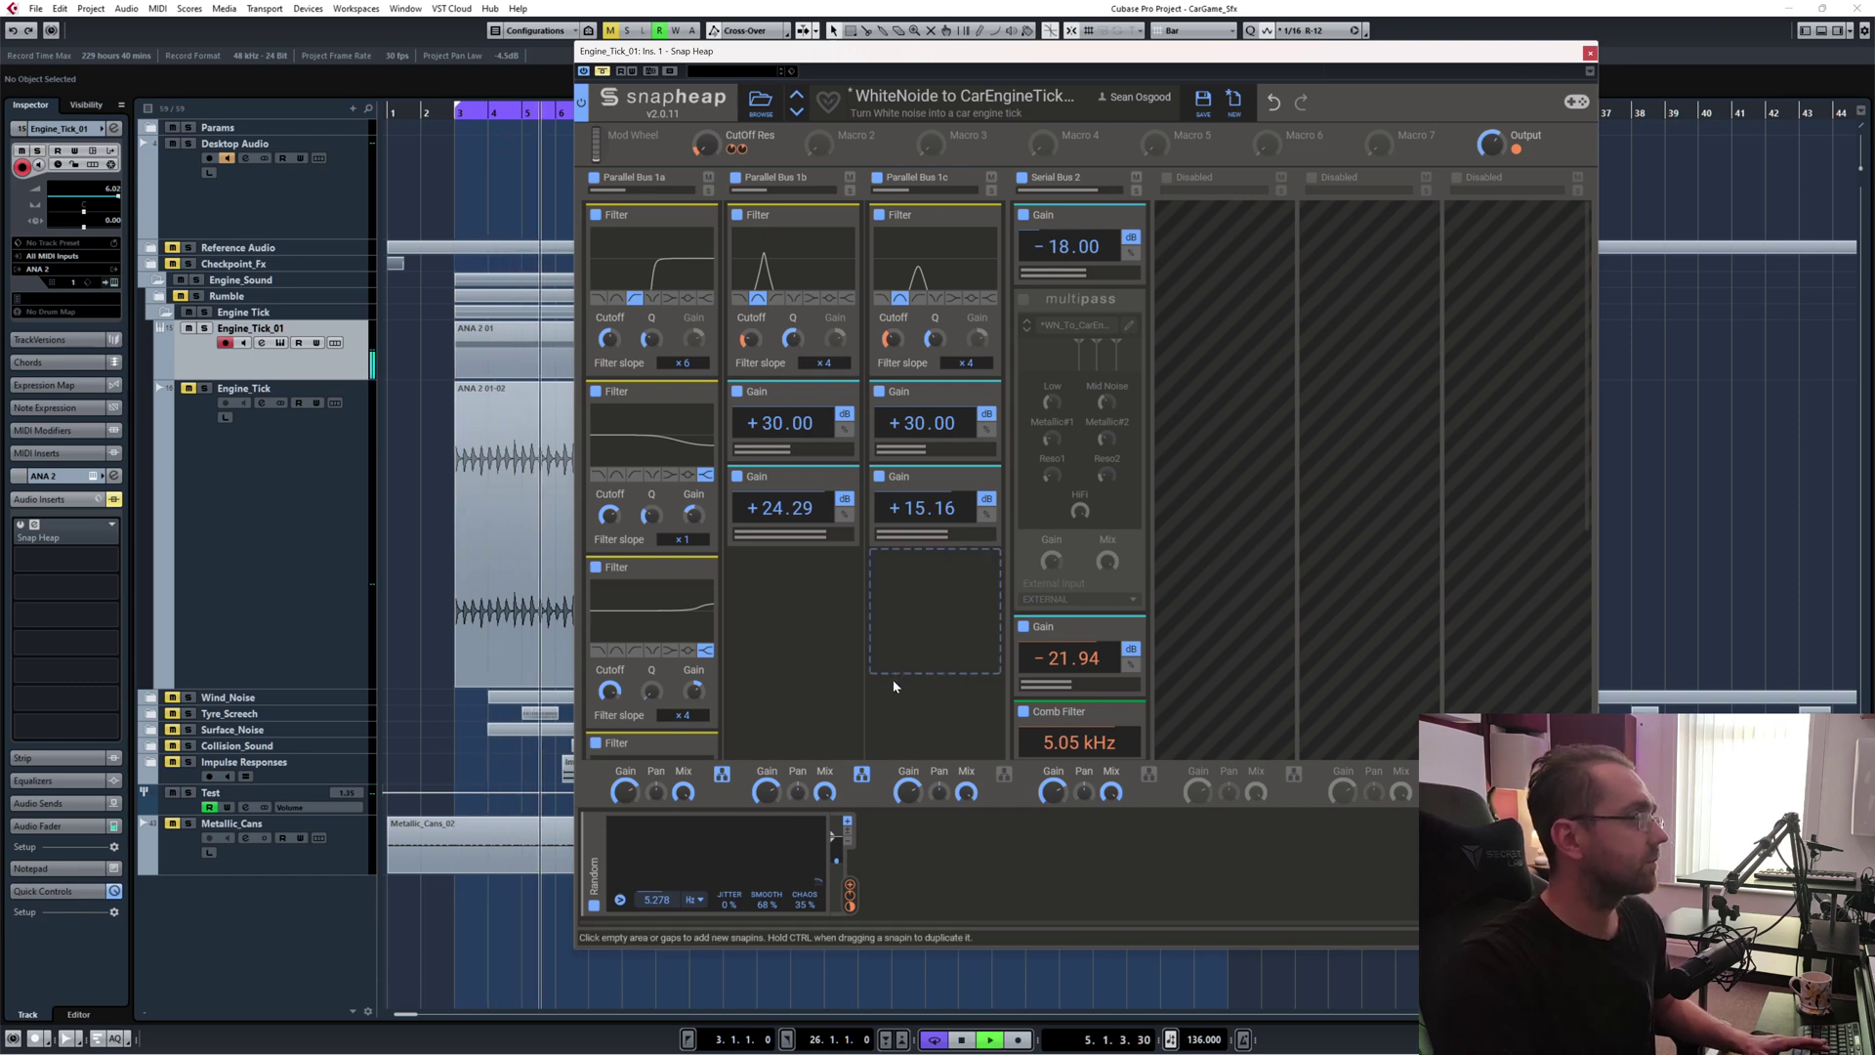
click(604, 73)
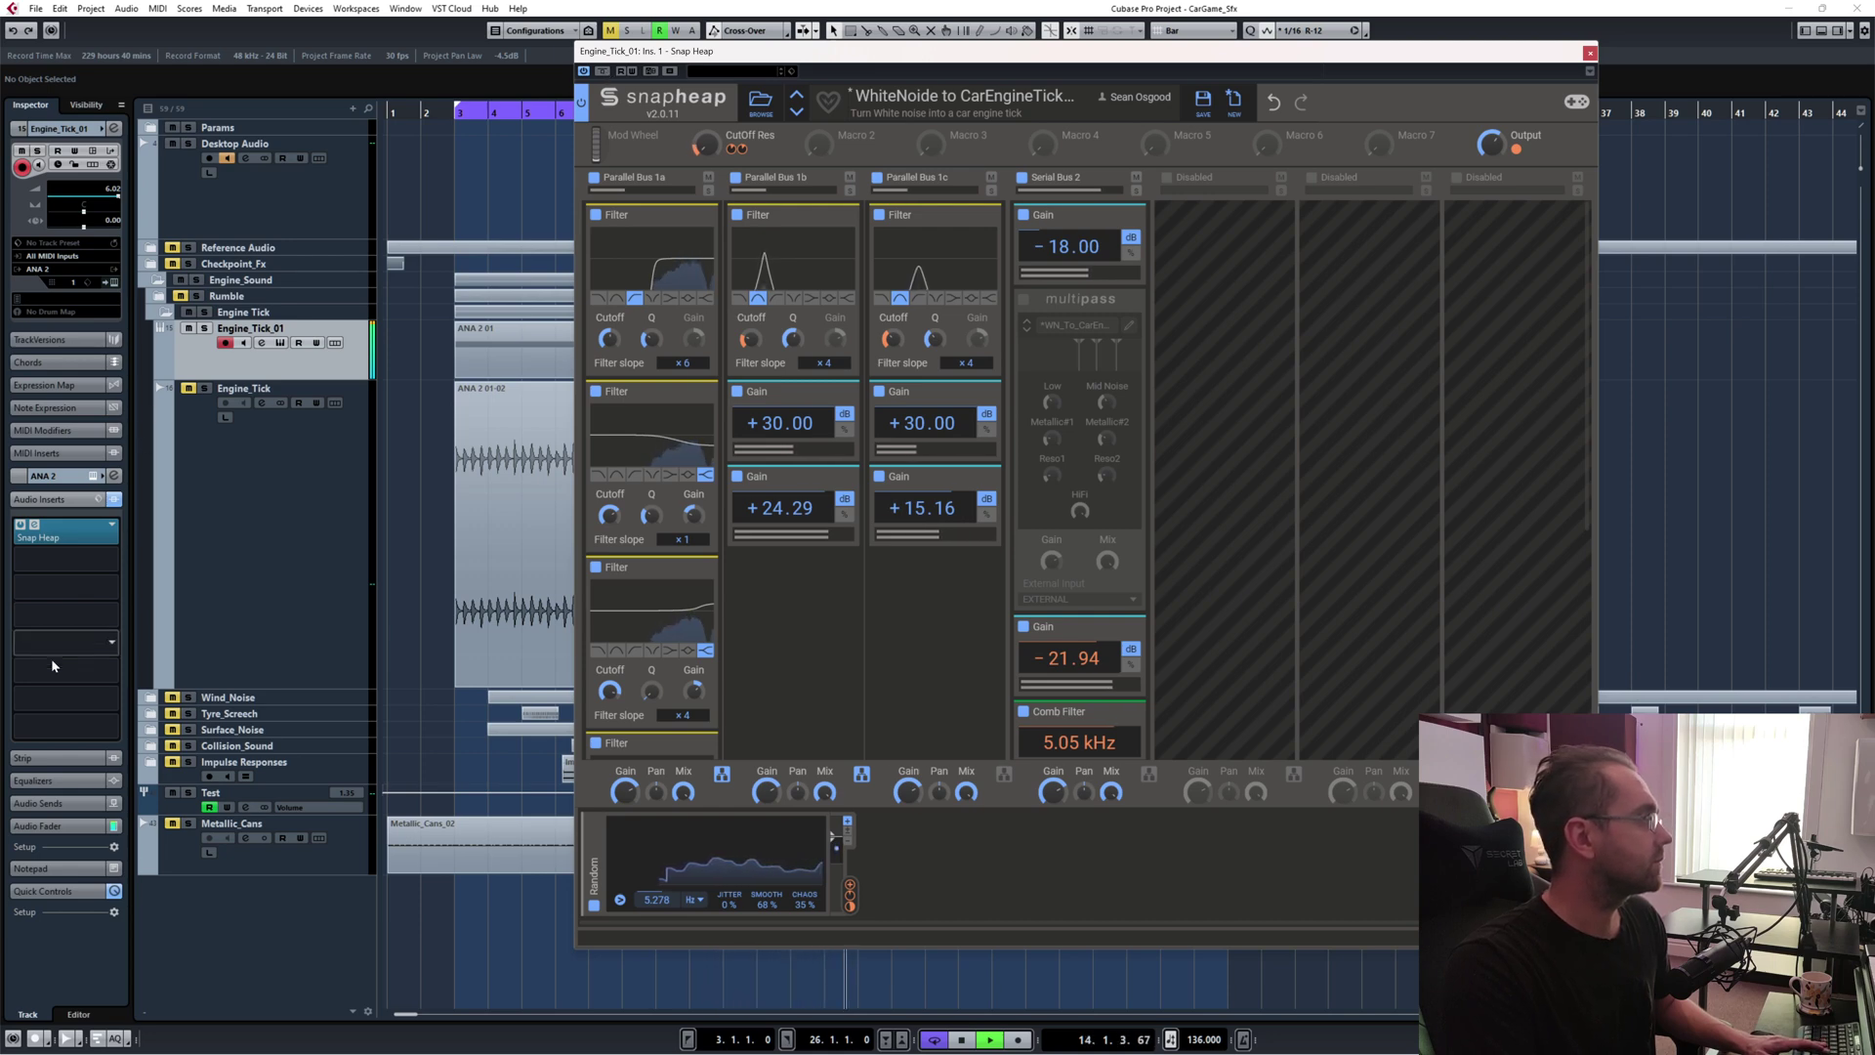
click(58, 825)
drag(46, 698, 52, 783)
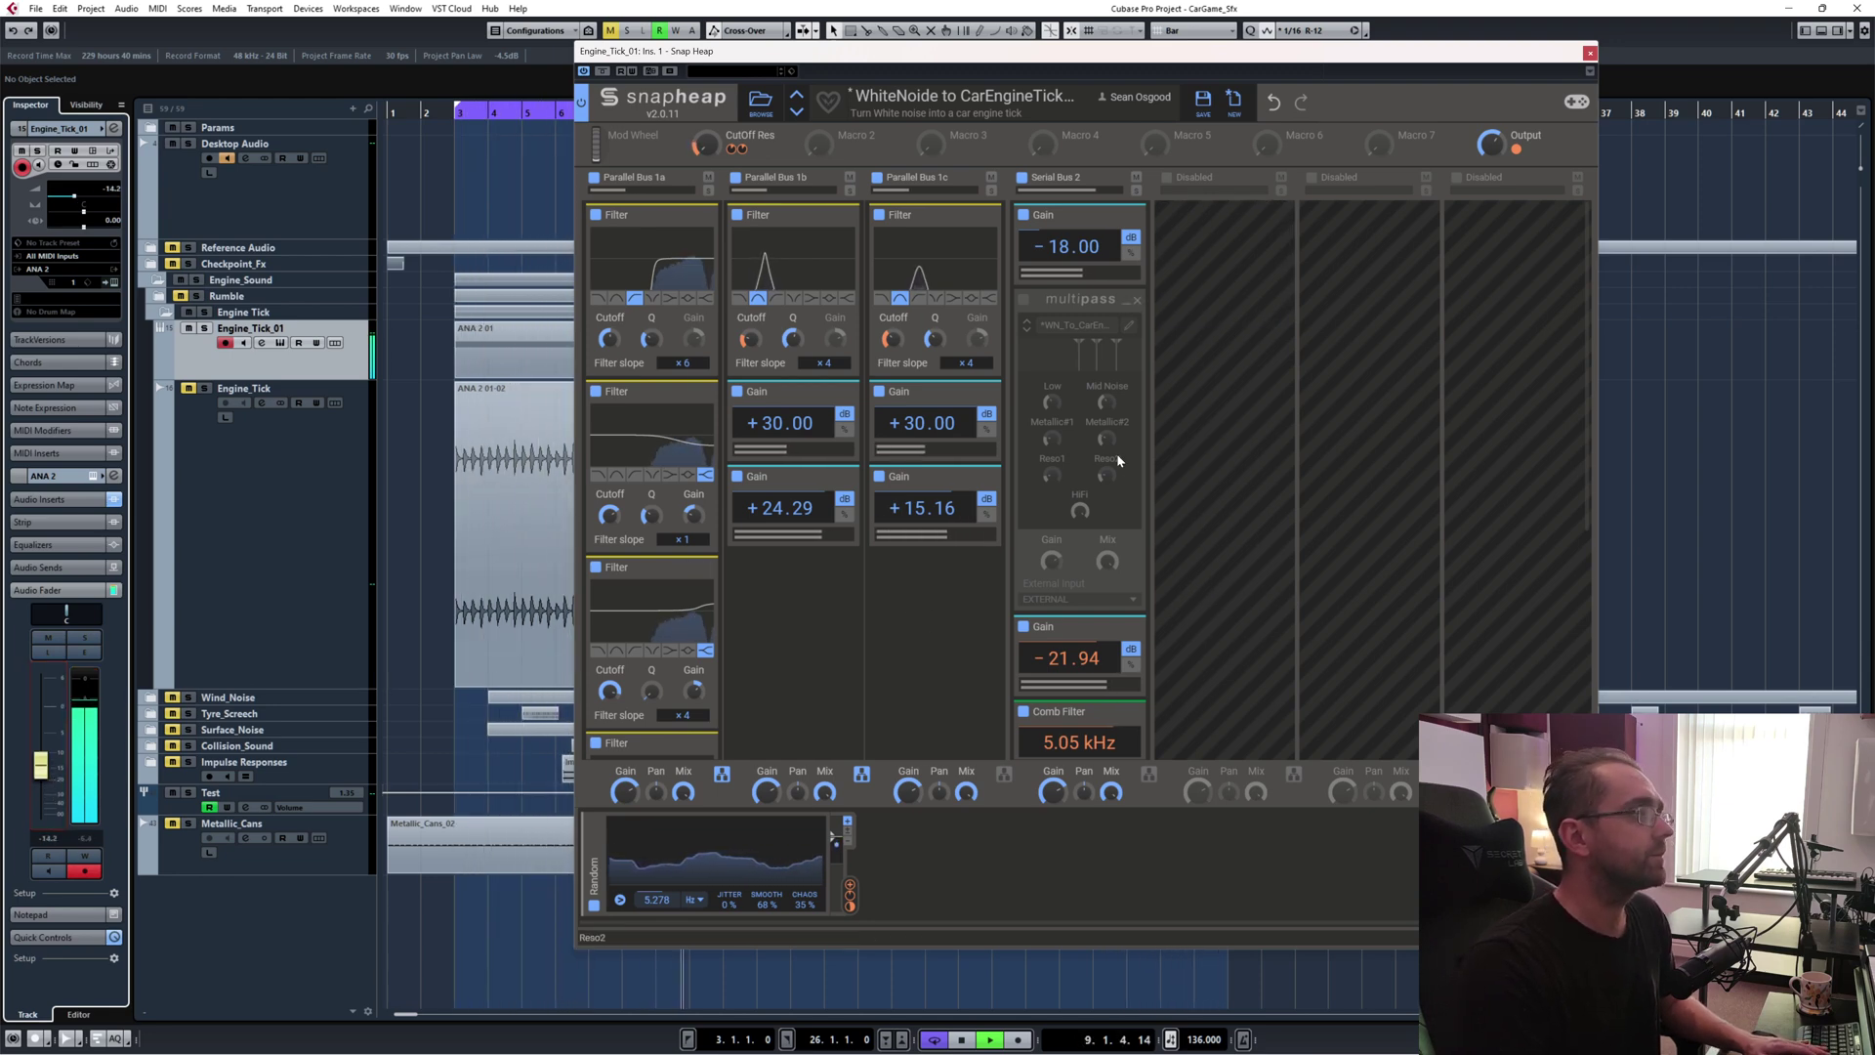
key(space)
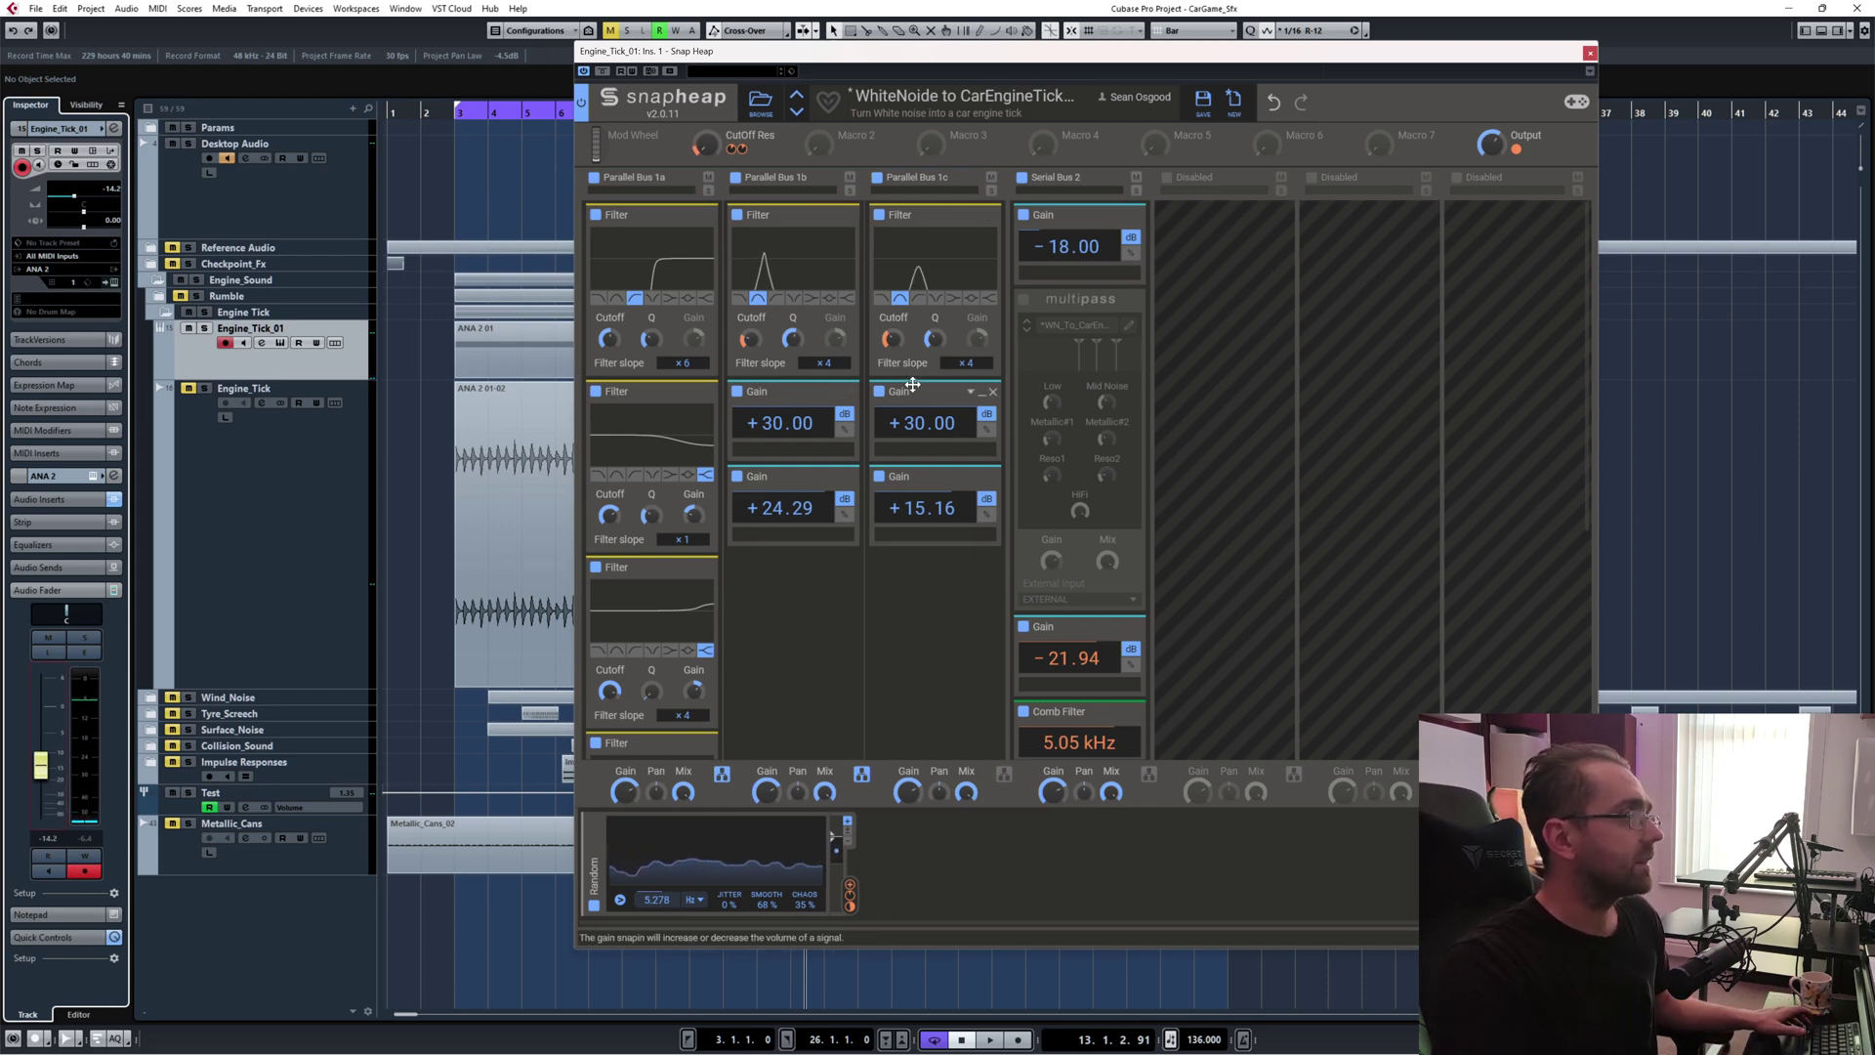
click(1026, 300)
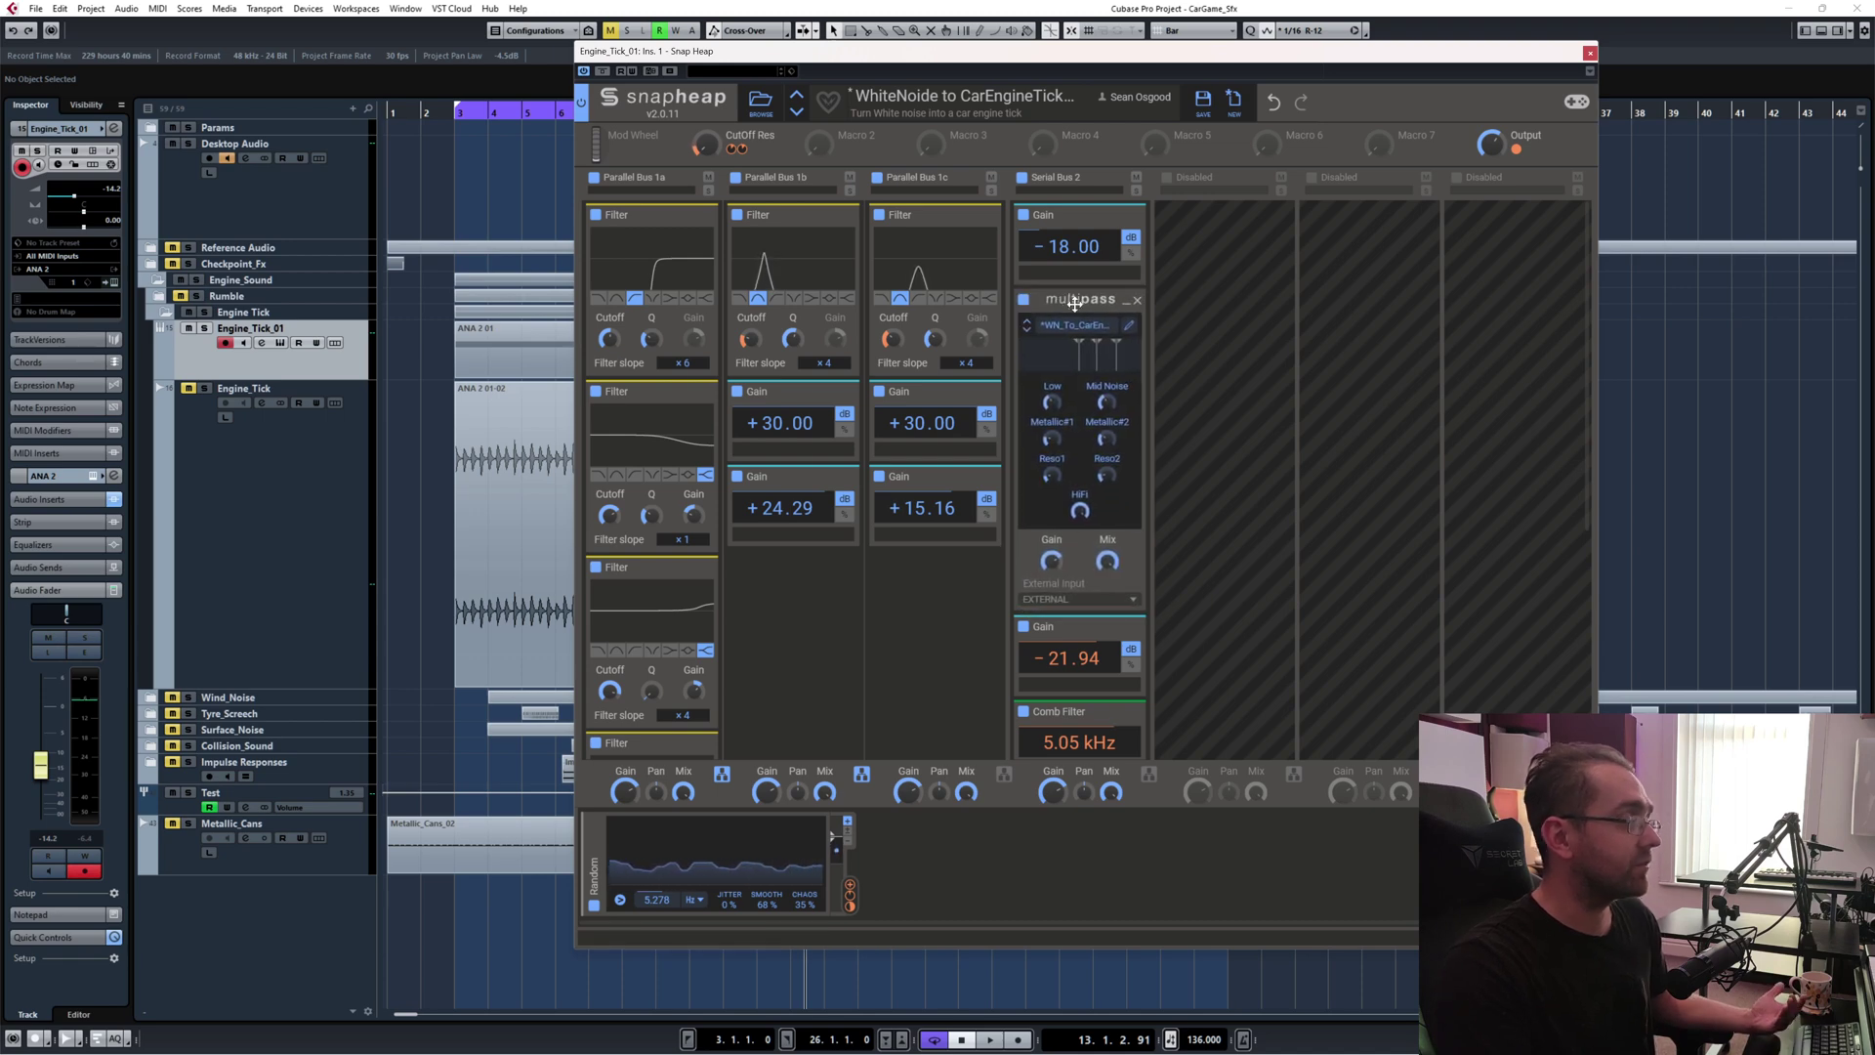
- Play from bar 3 and raise the Inspector track volume back to 0.00 dB
key(space)
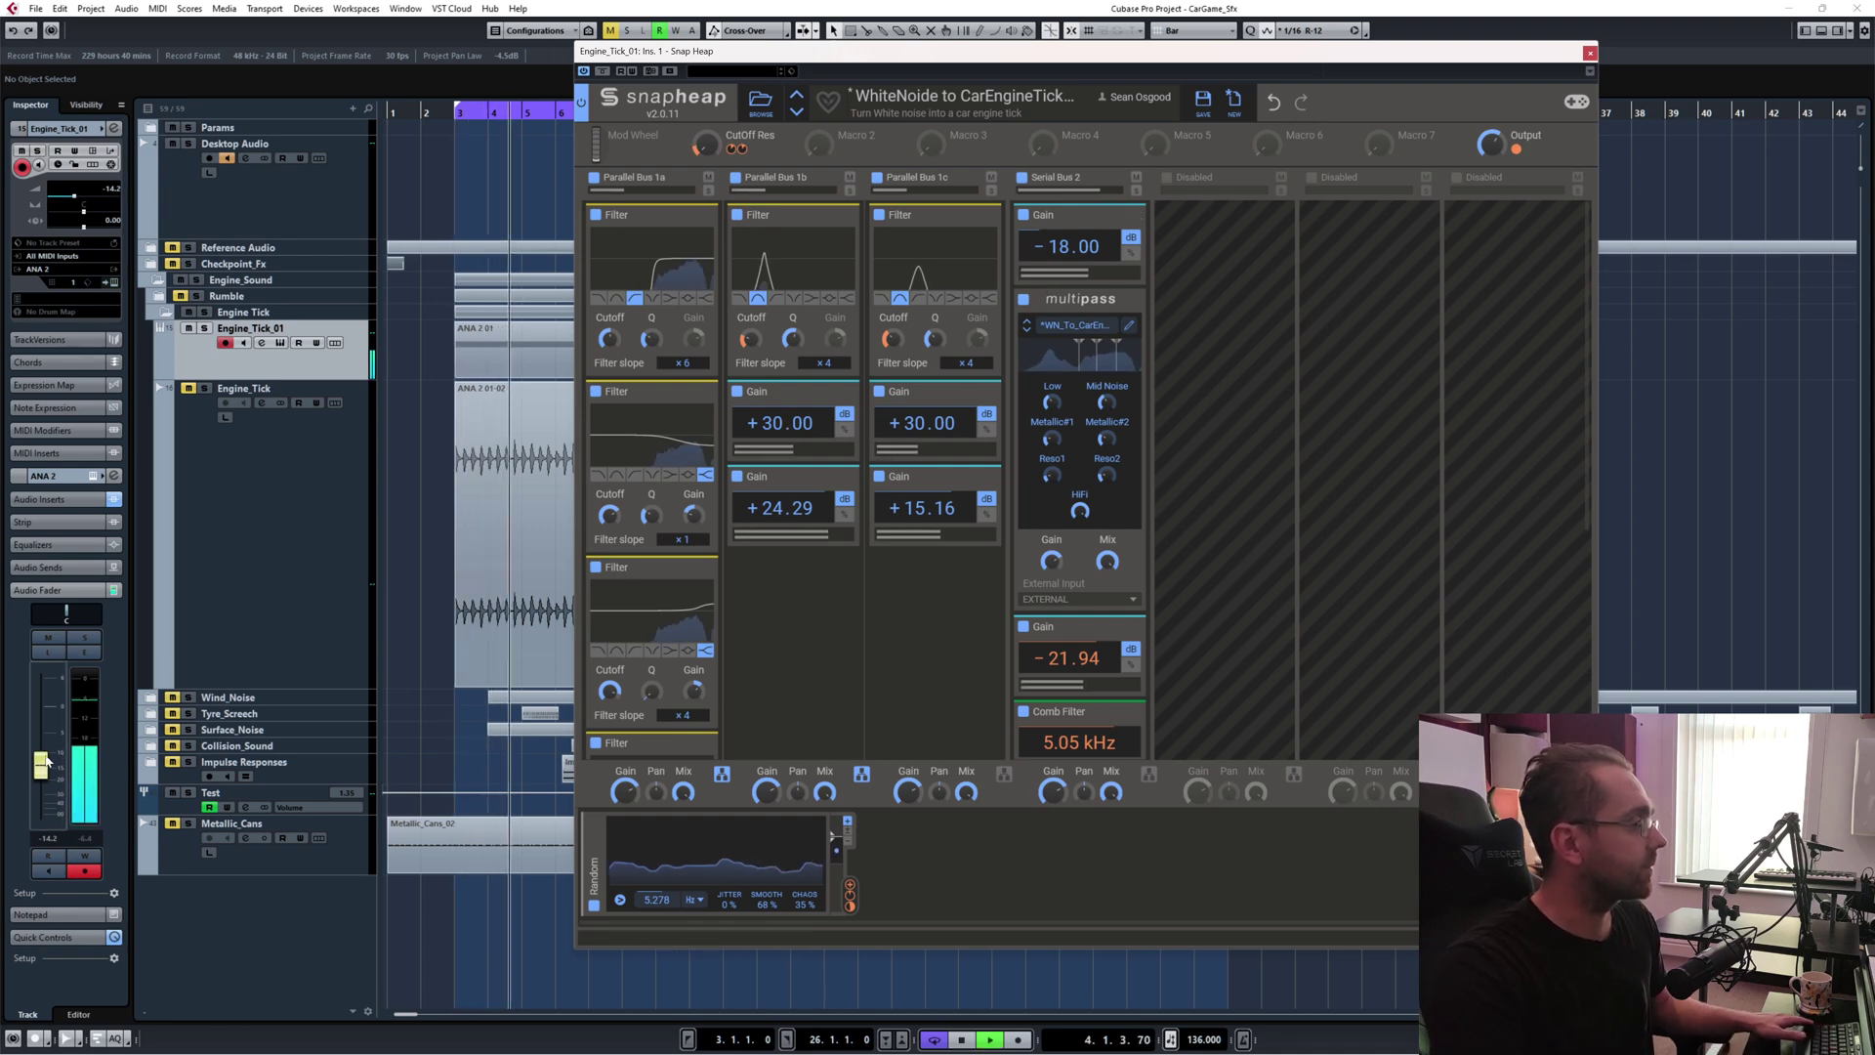
drag(46, 760, 46, 701)
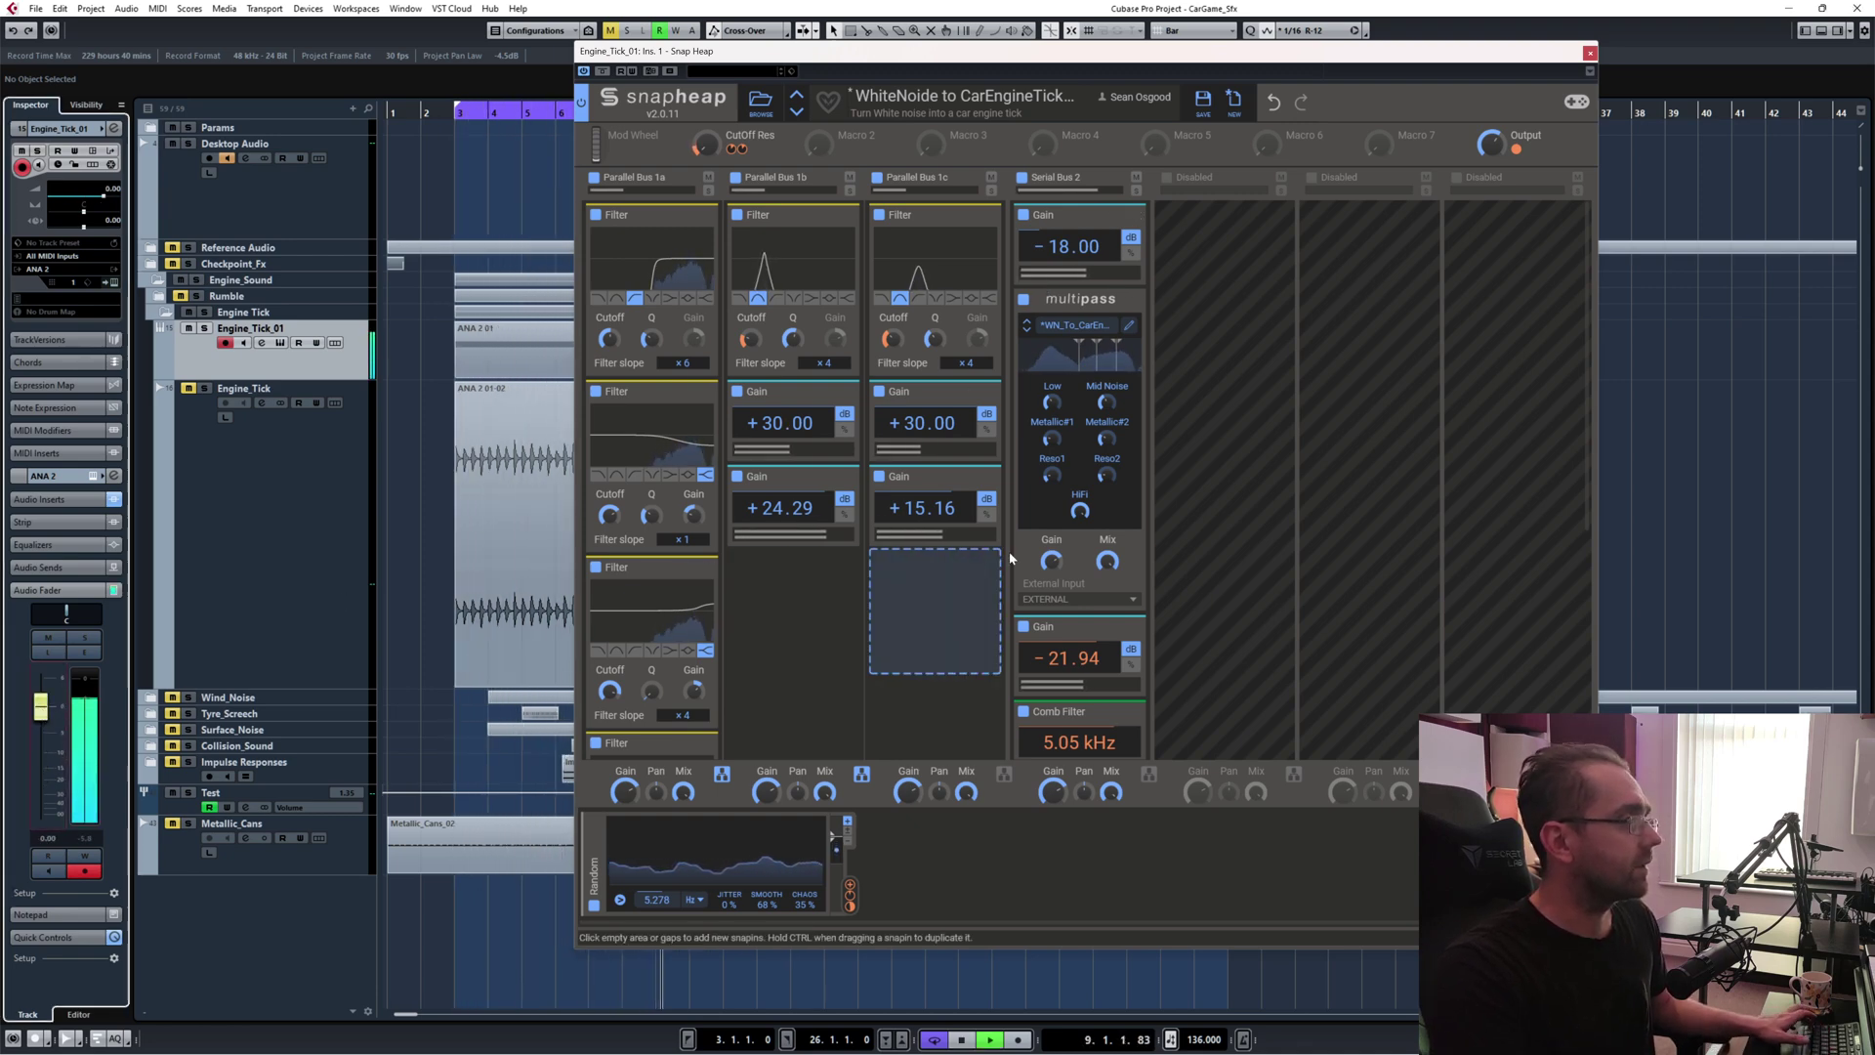
click(1094, 481)
key(space)
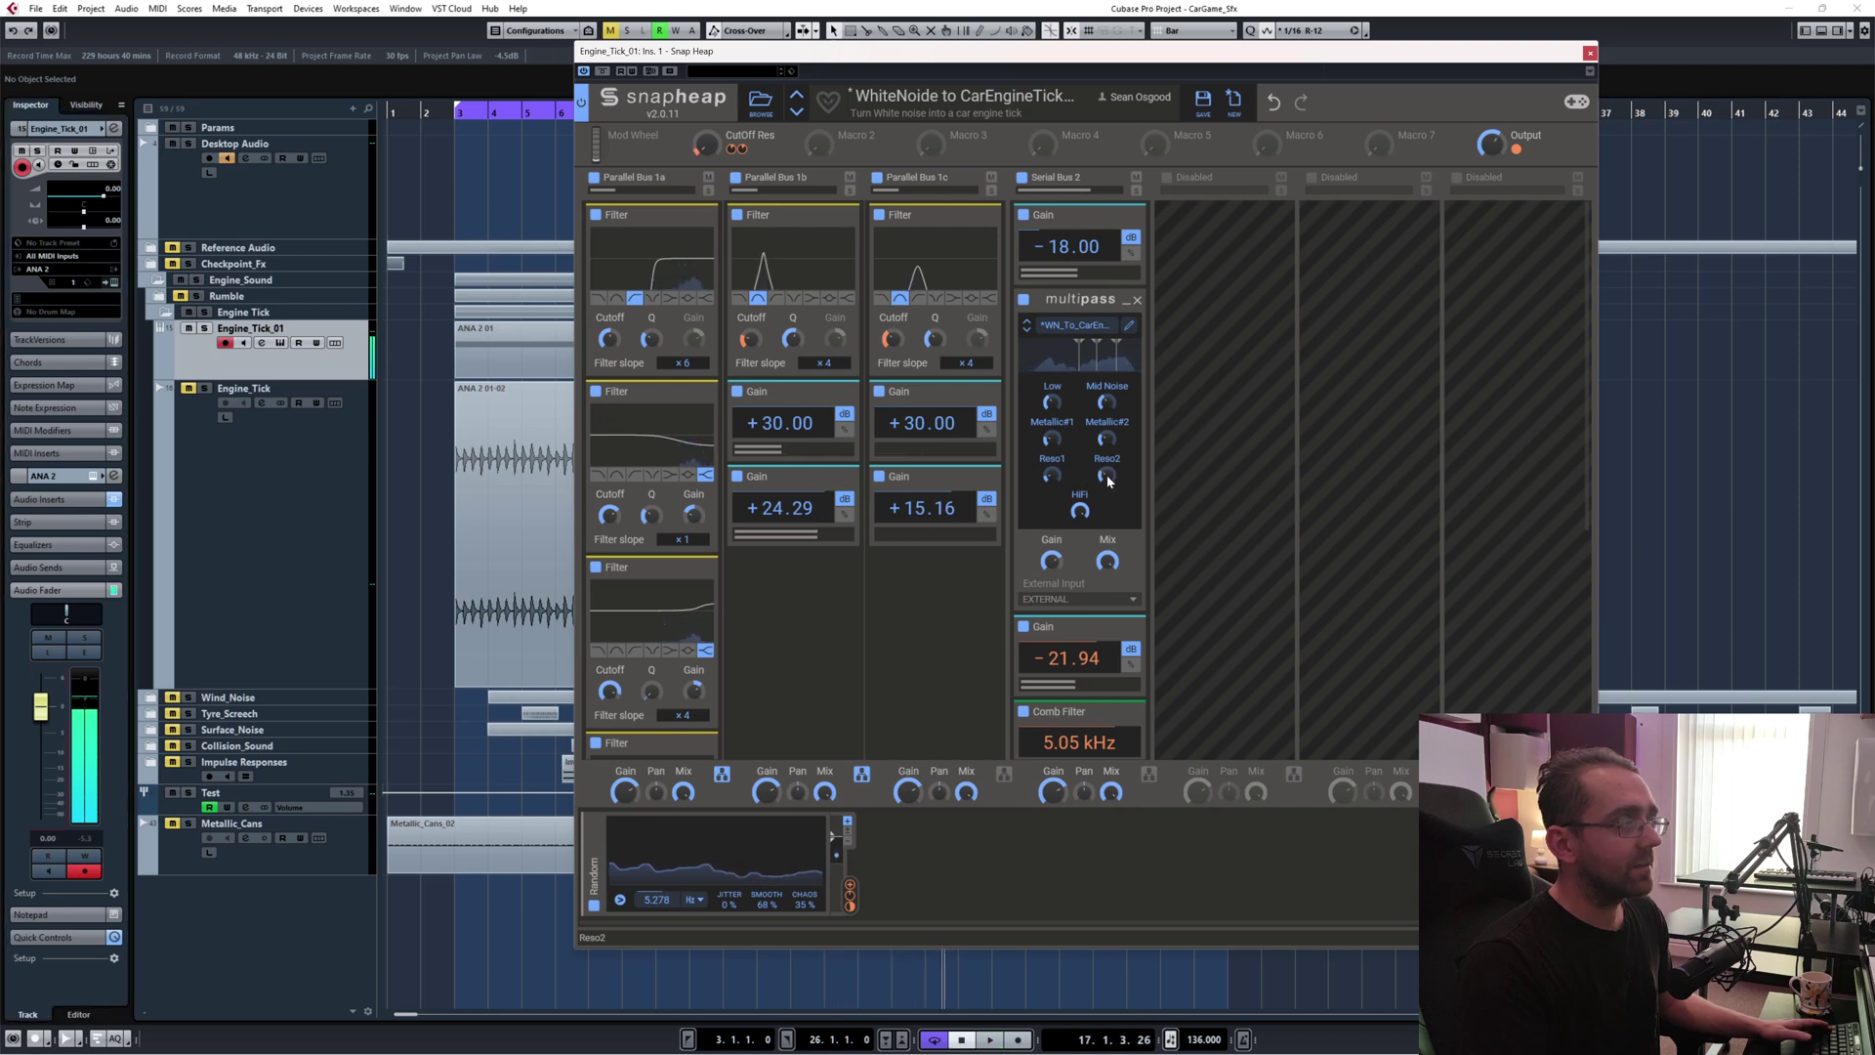
- Set Snap Heap Reso2 to 29 % and Metallic#2 to 51 %, auditioning the engine tick from bar 3
click(1108, 481)
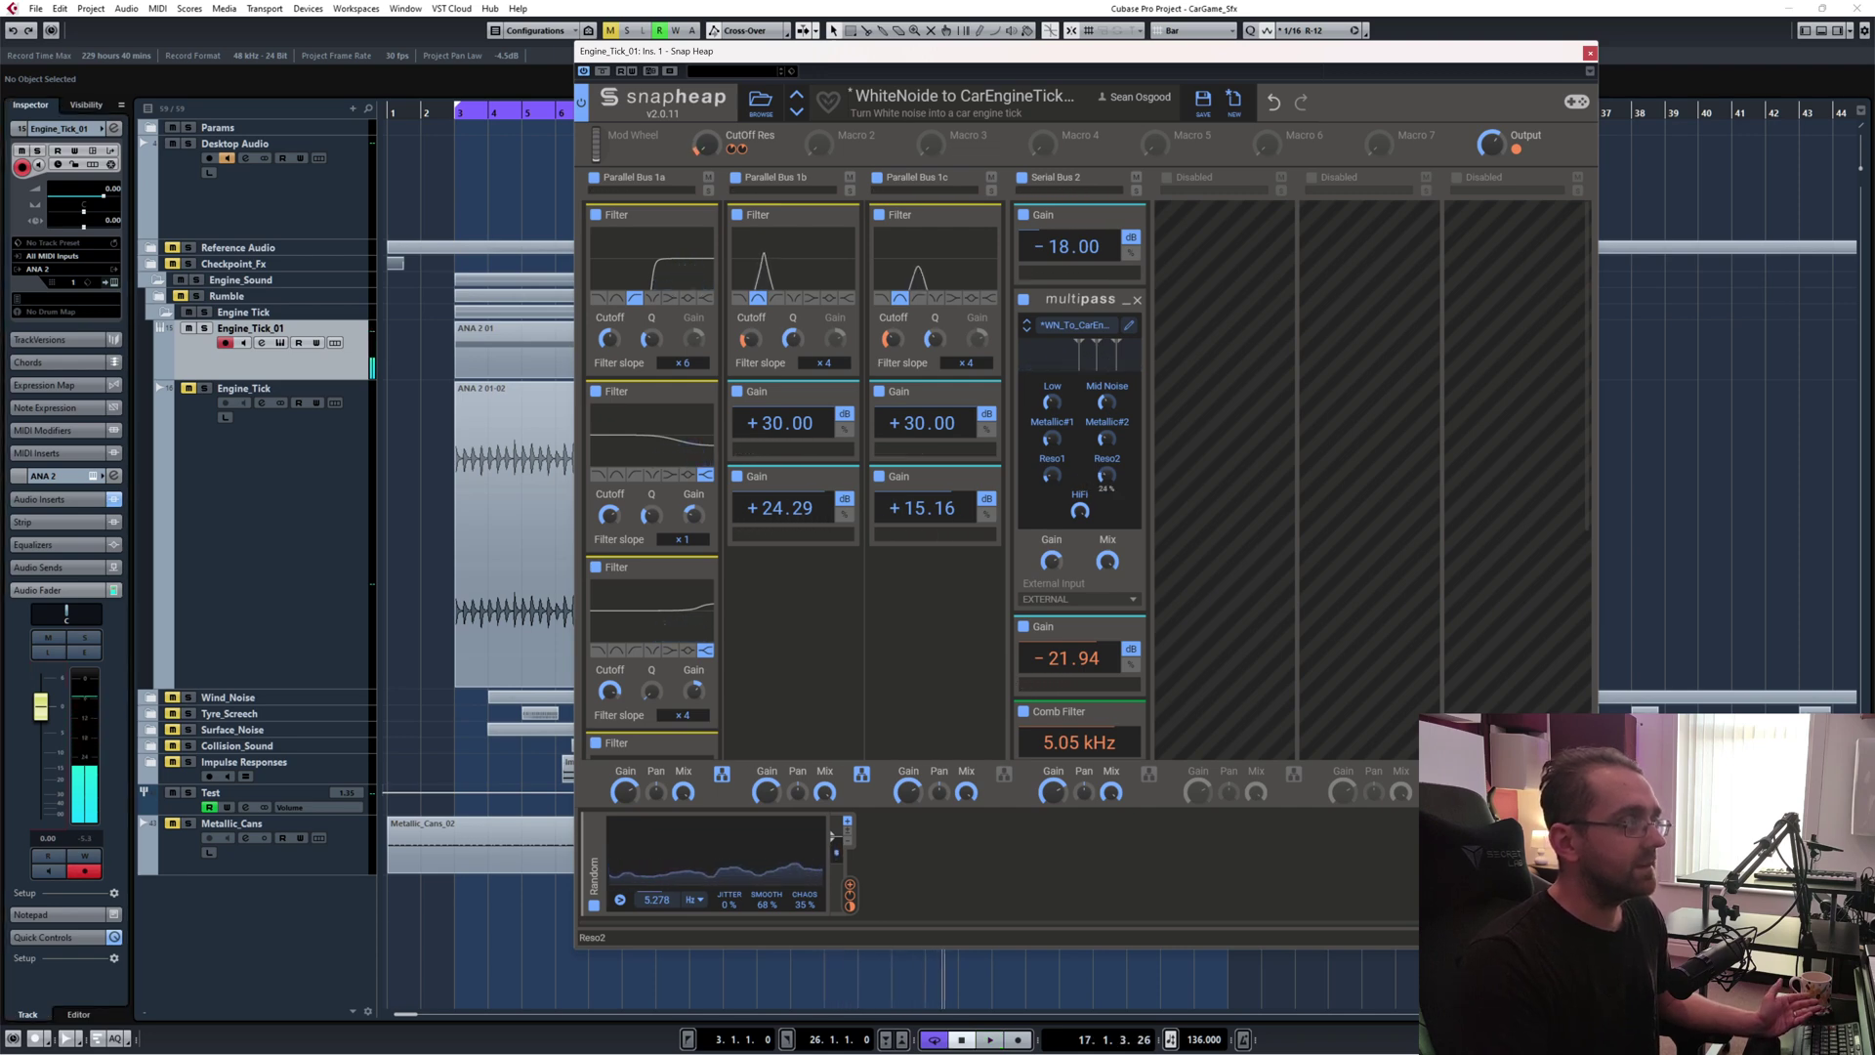
key(KP_1)
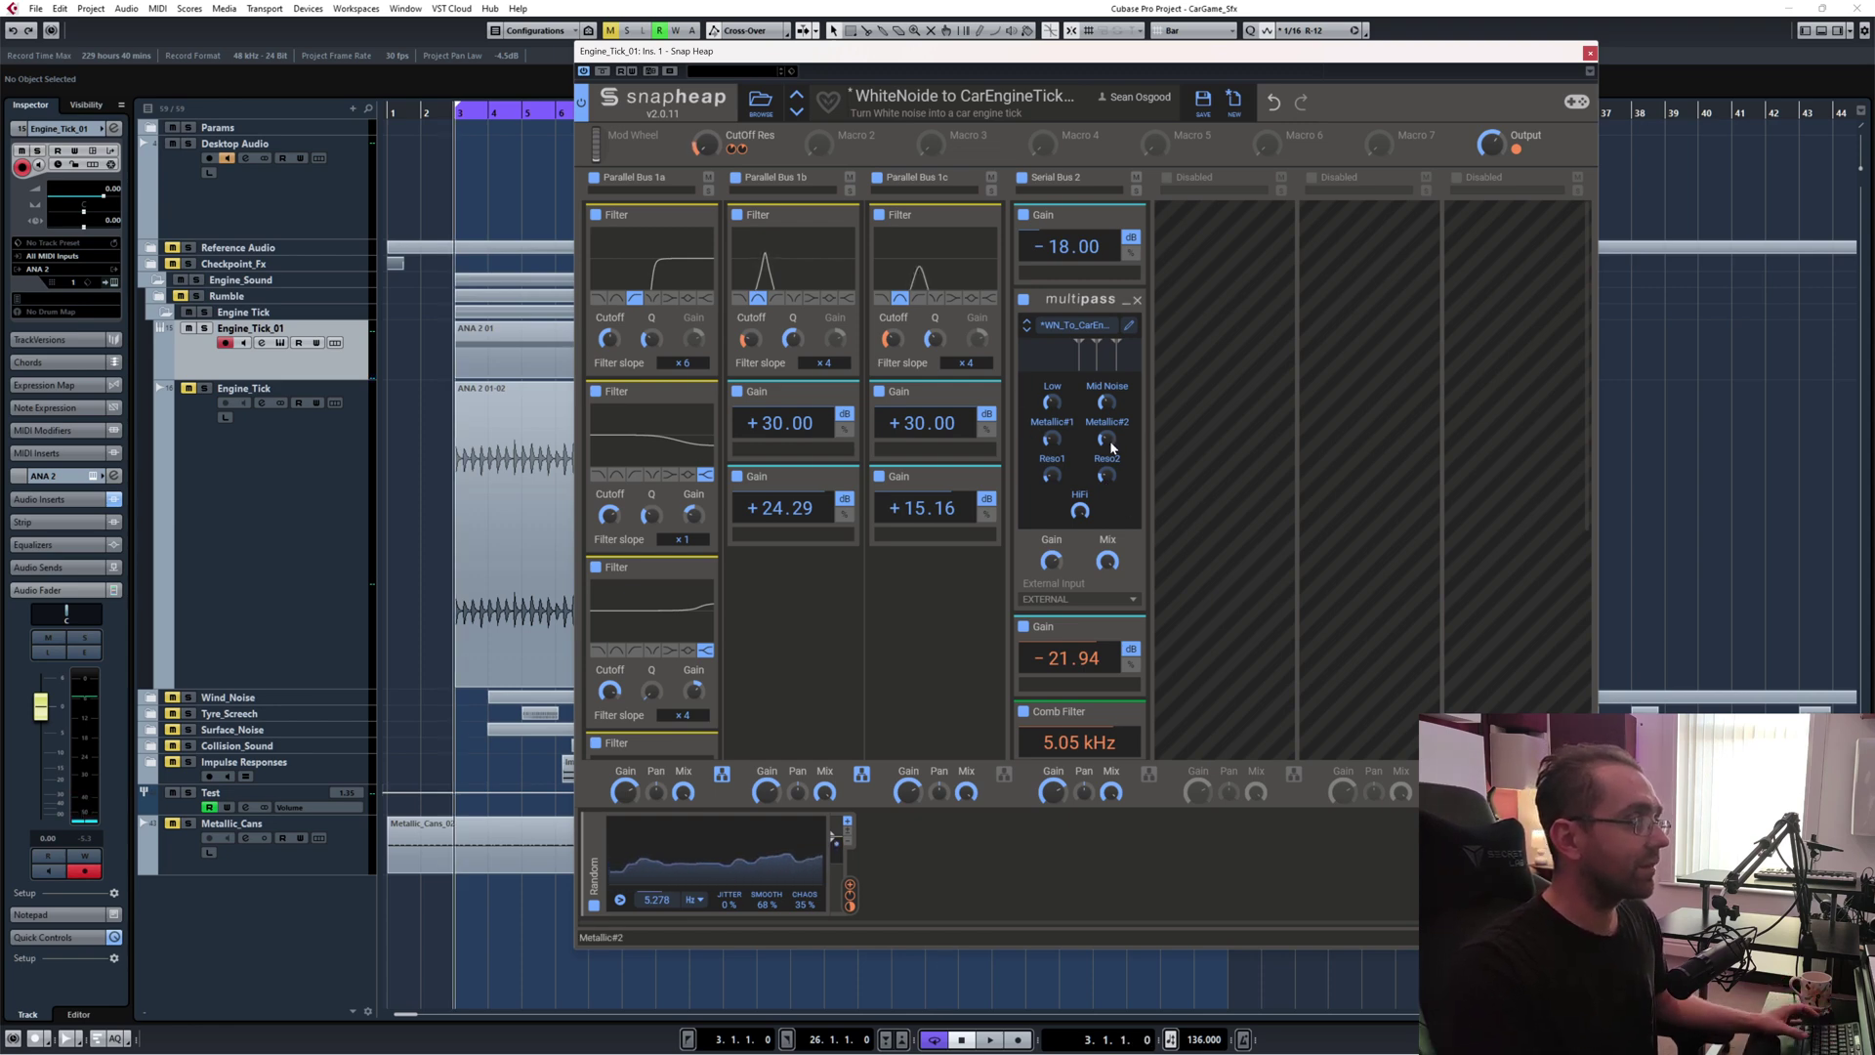
click(1108, 439)
key(space)
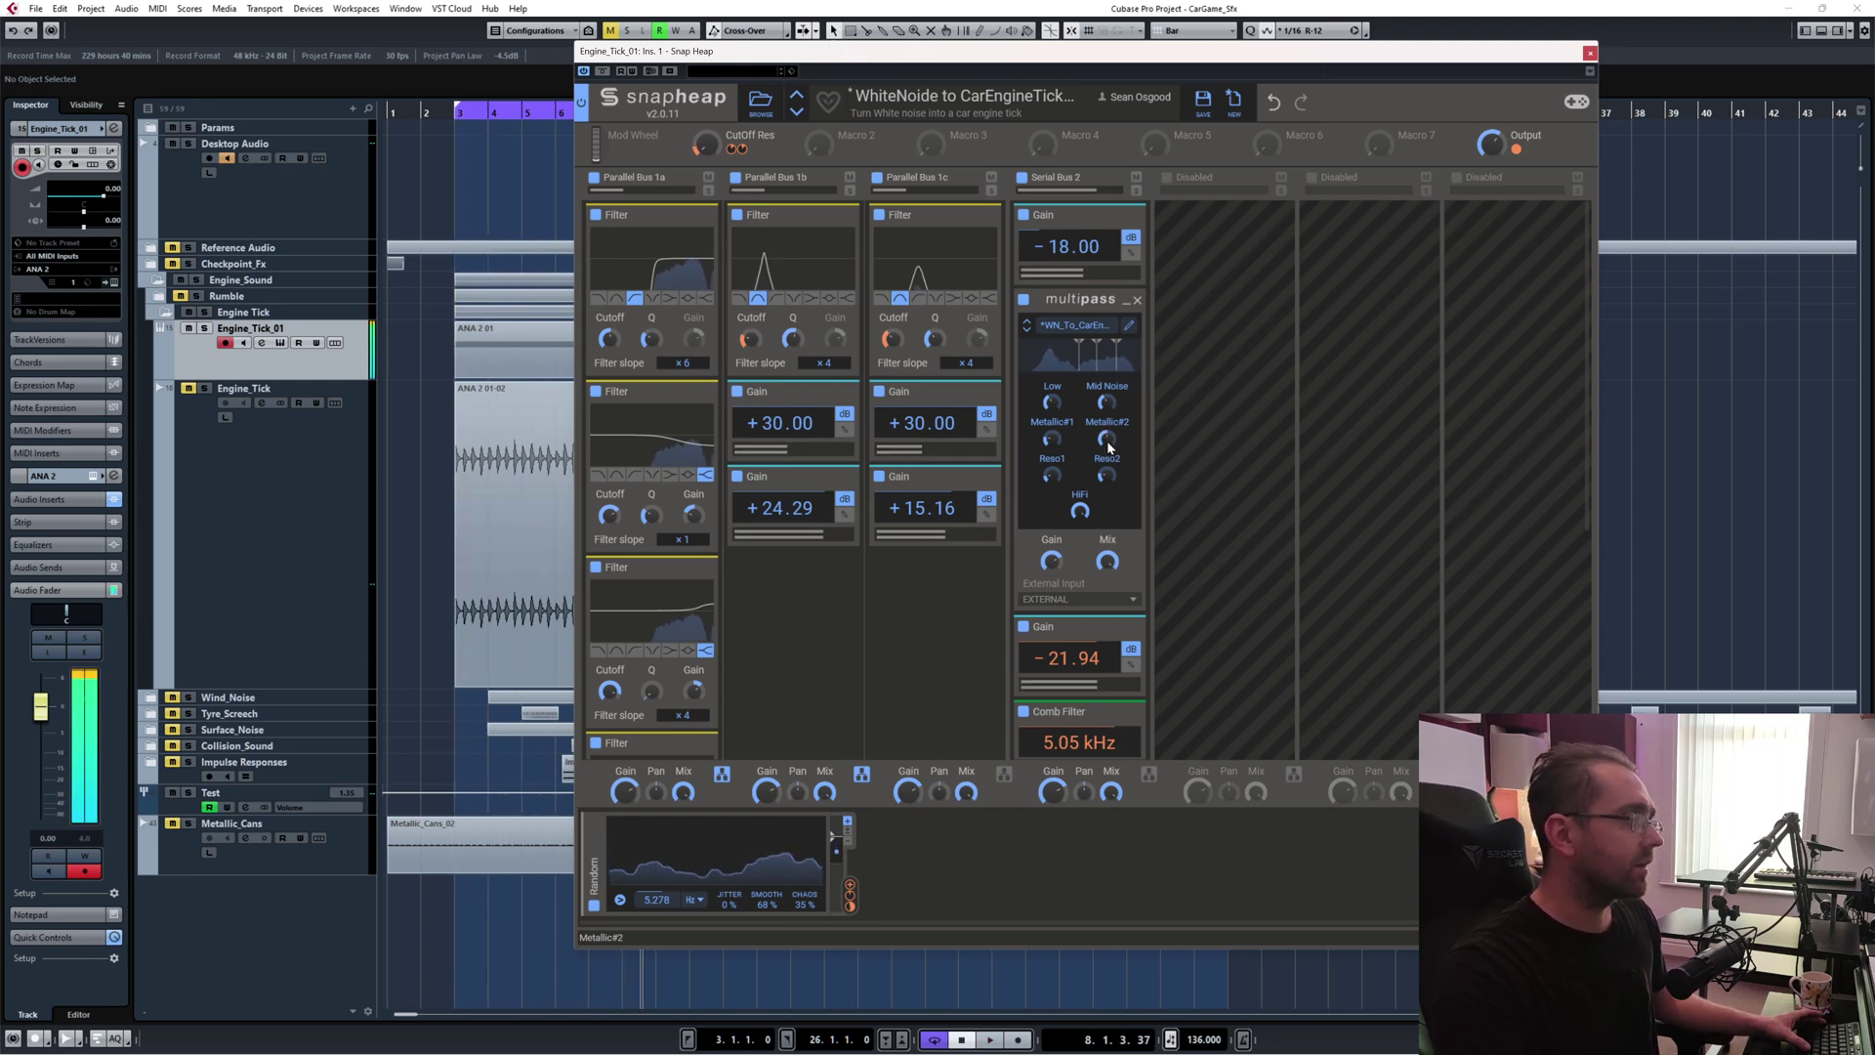
key(space)
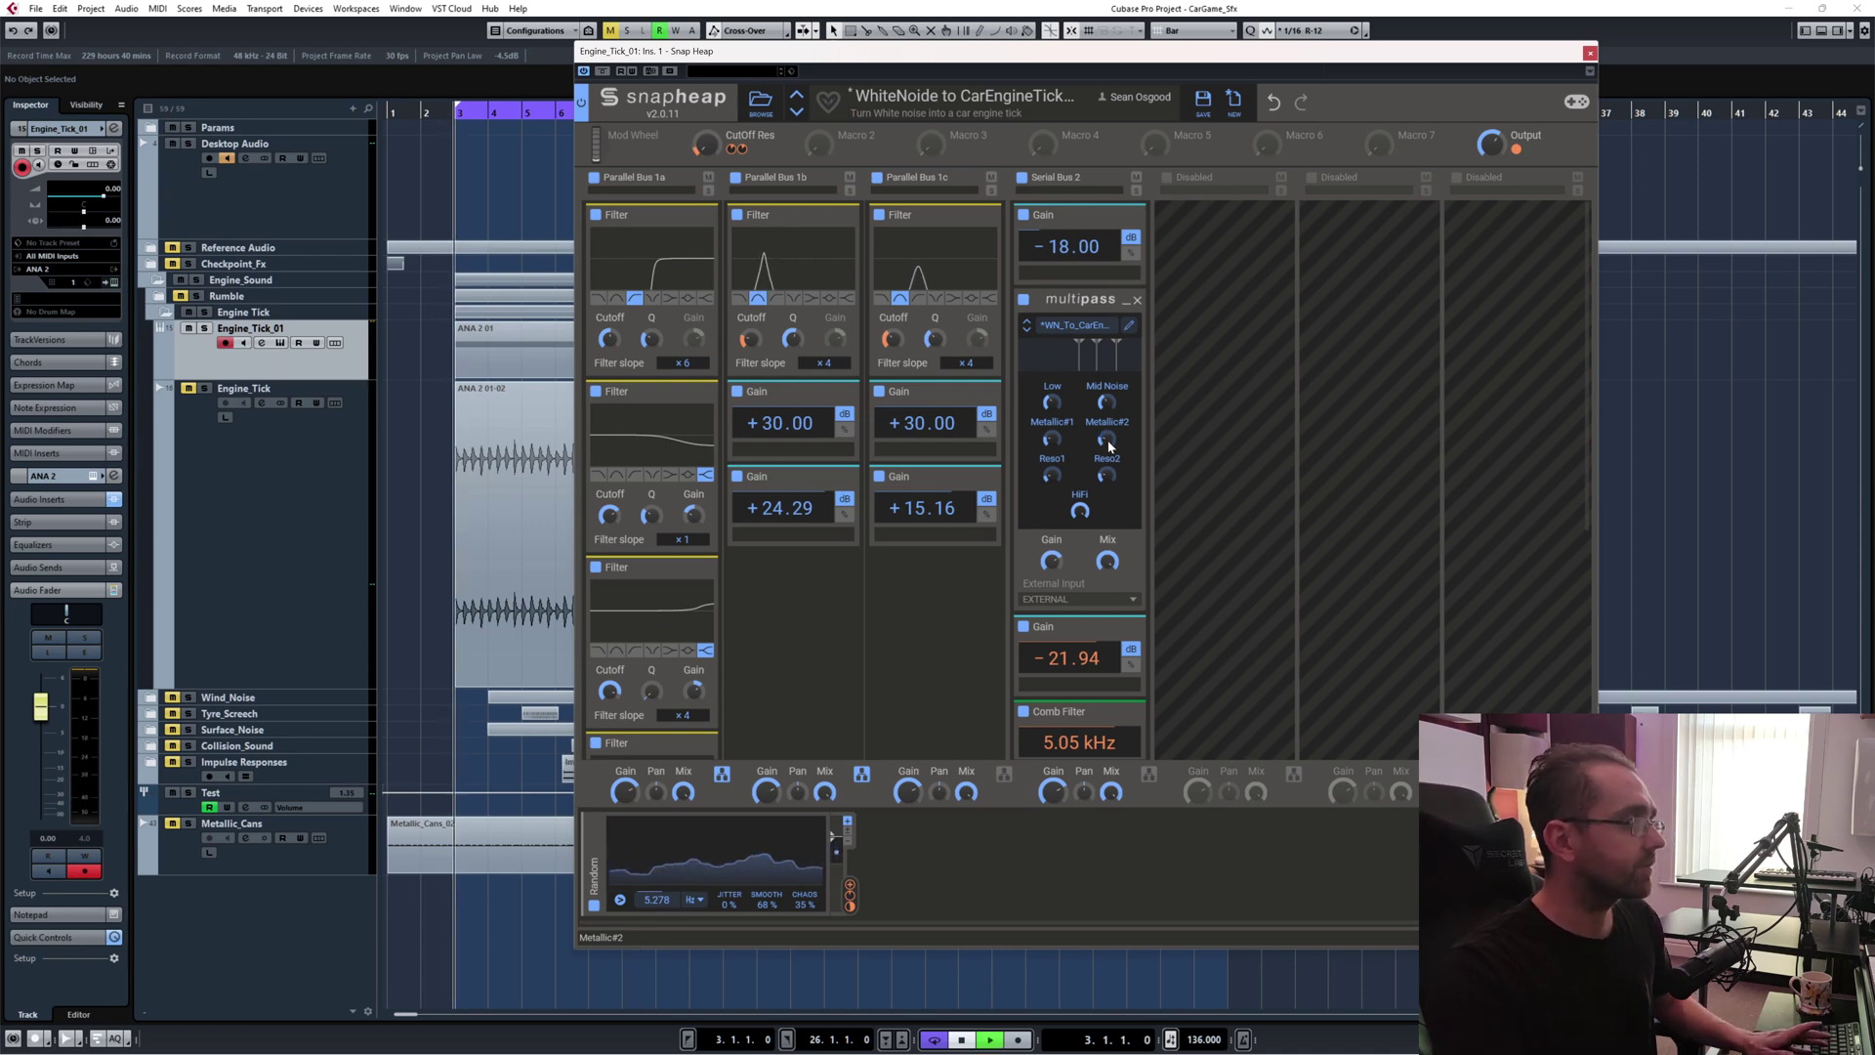
key(space)
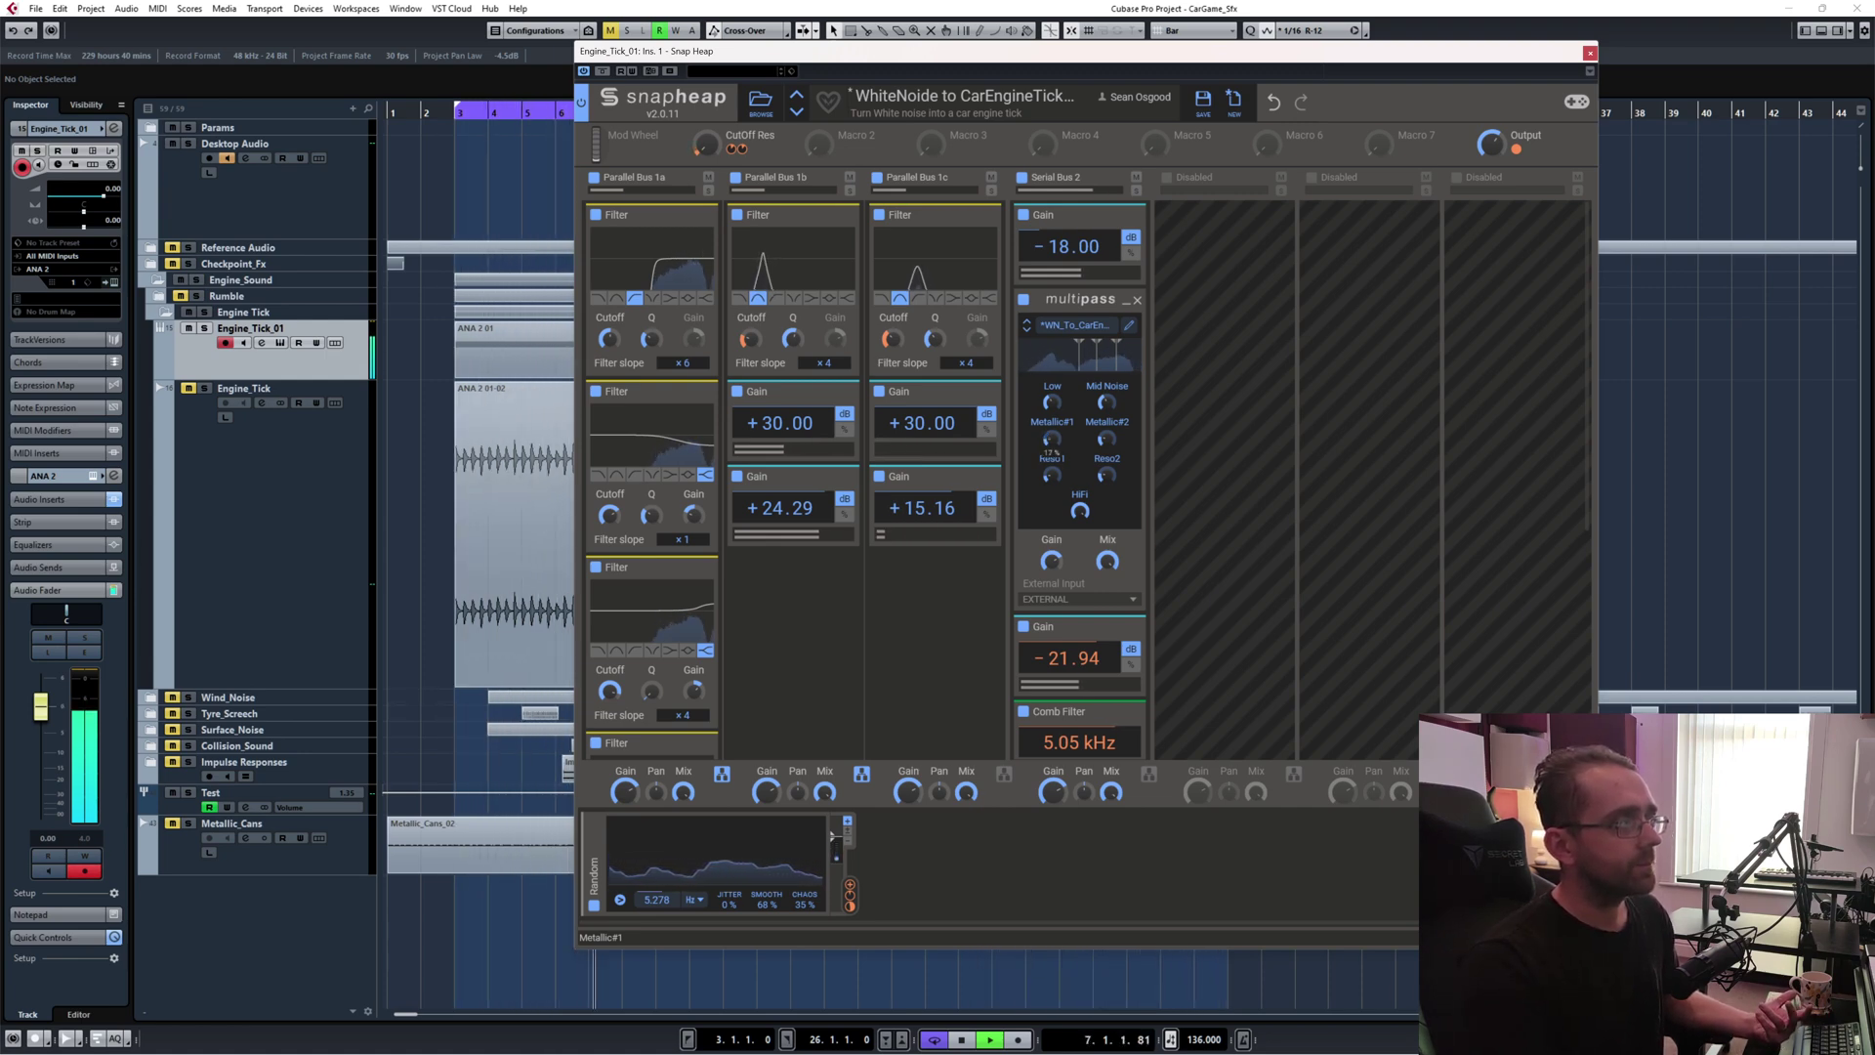
key(space)
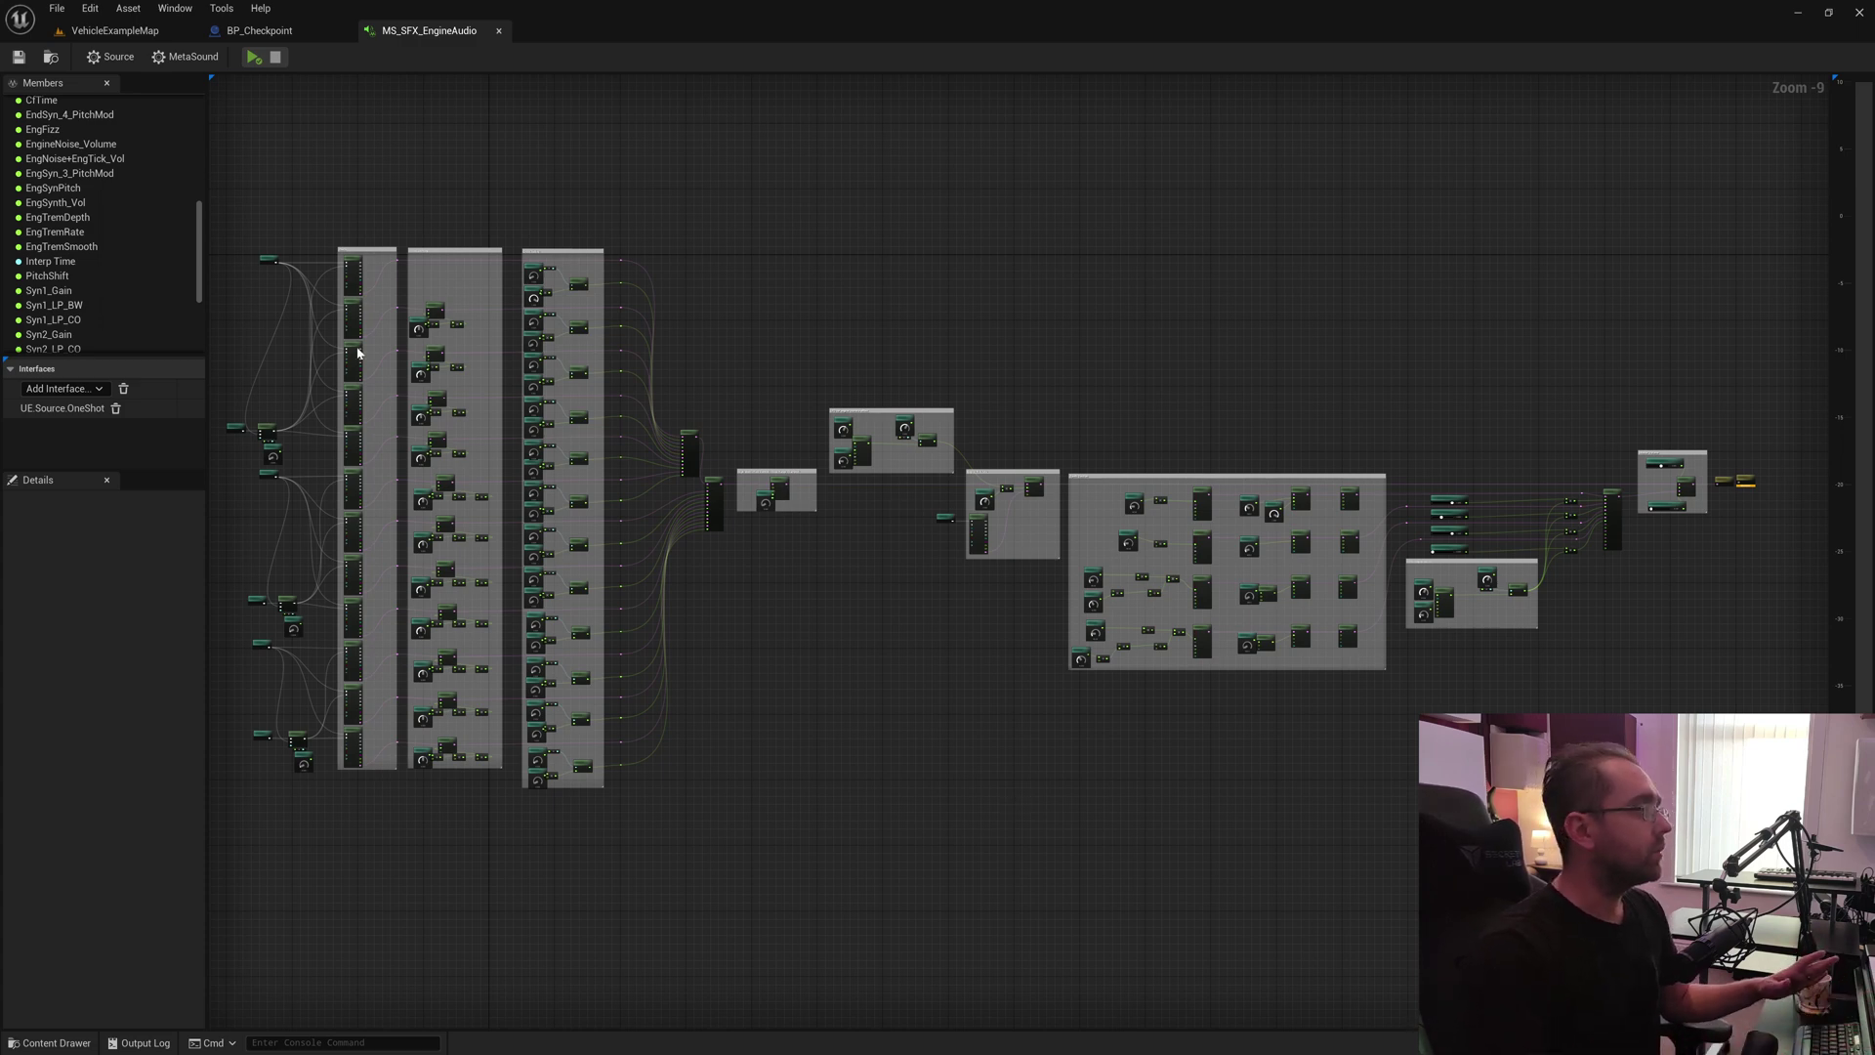
- Marquee-select all graph nodes, deselect them, and zoom into the Synth Section comment box
drag(236, 245, 1719, 838)
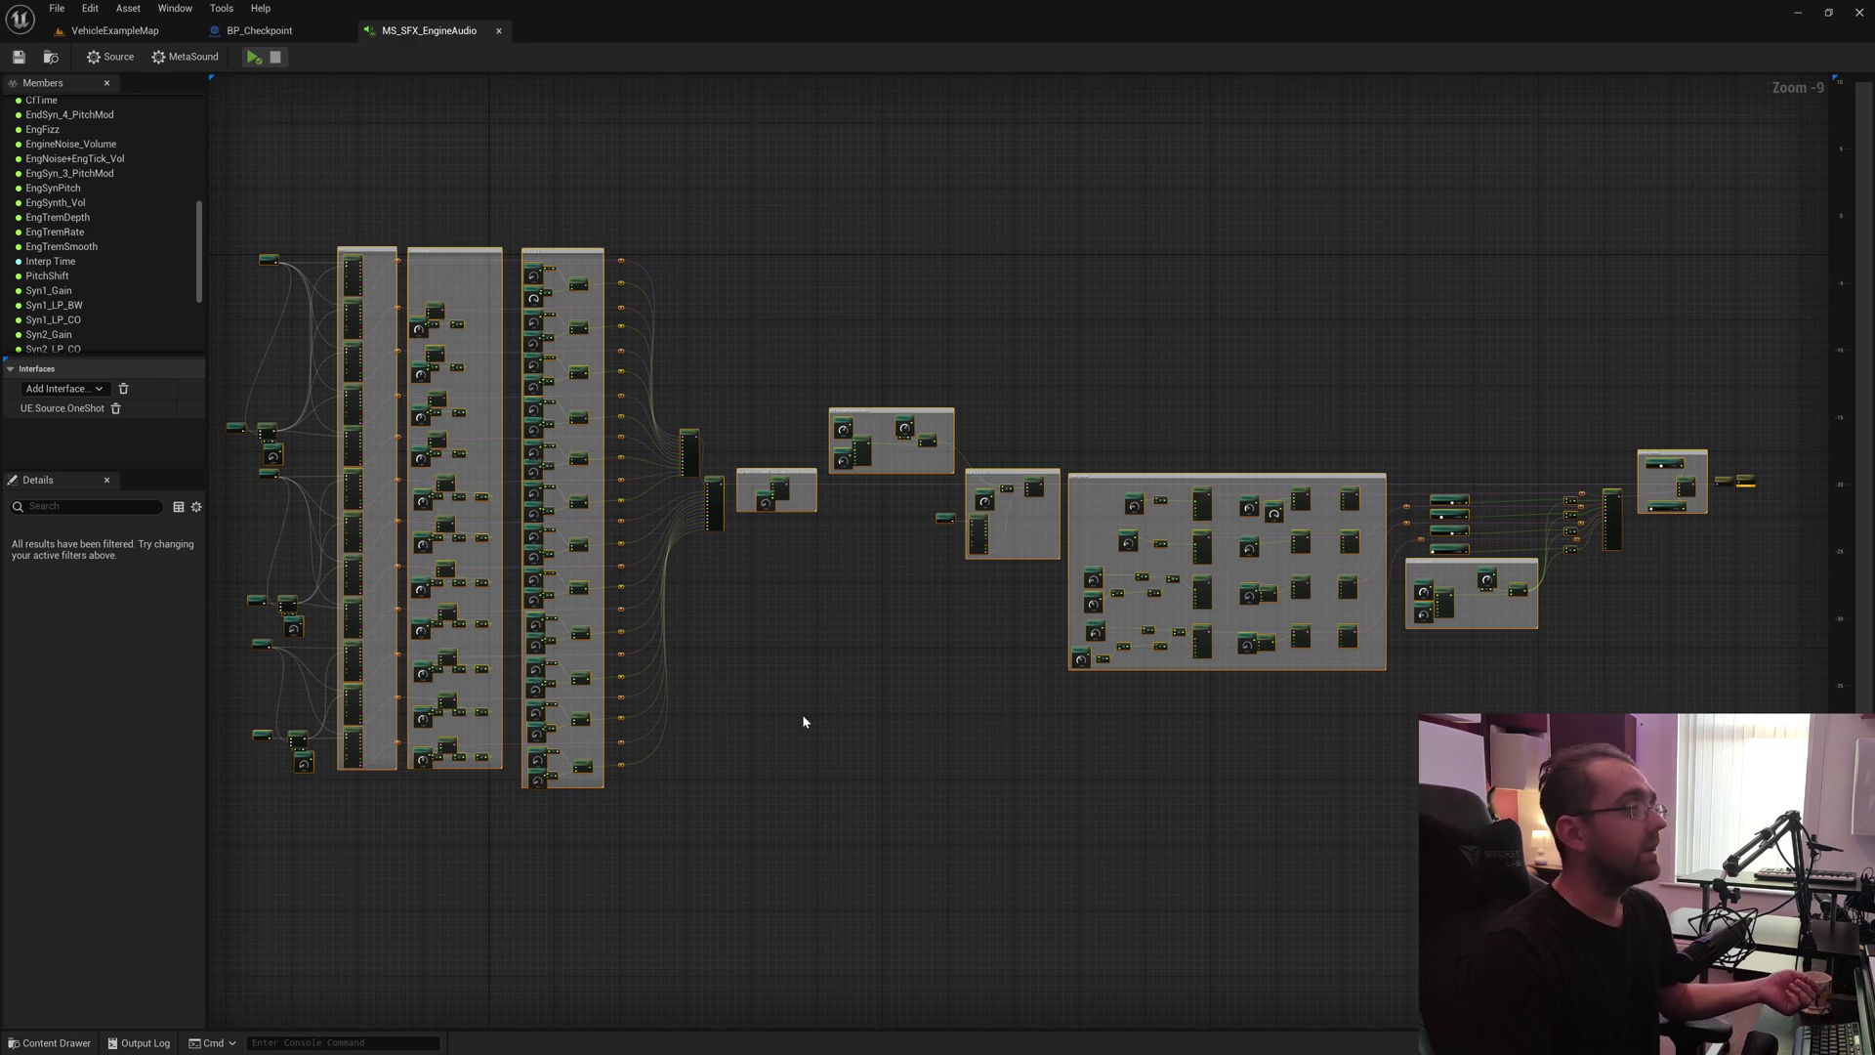
click(884, 777)
scroll(1197, 733, up, 5)
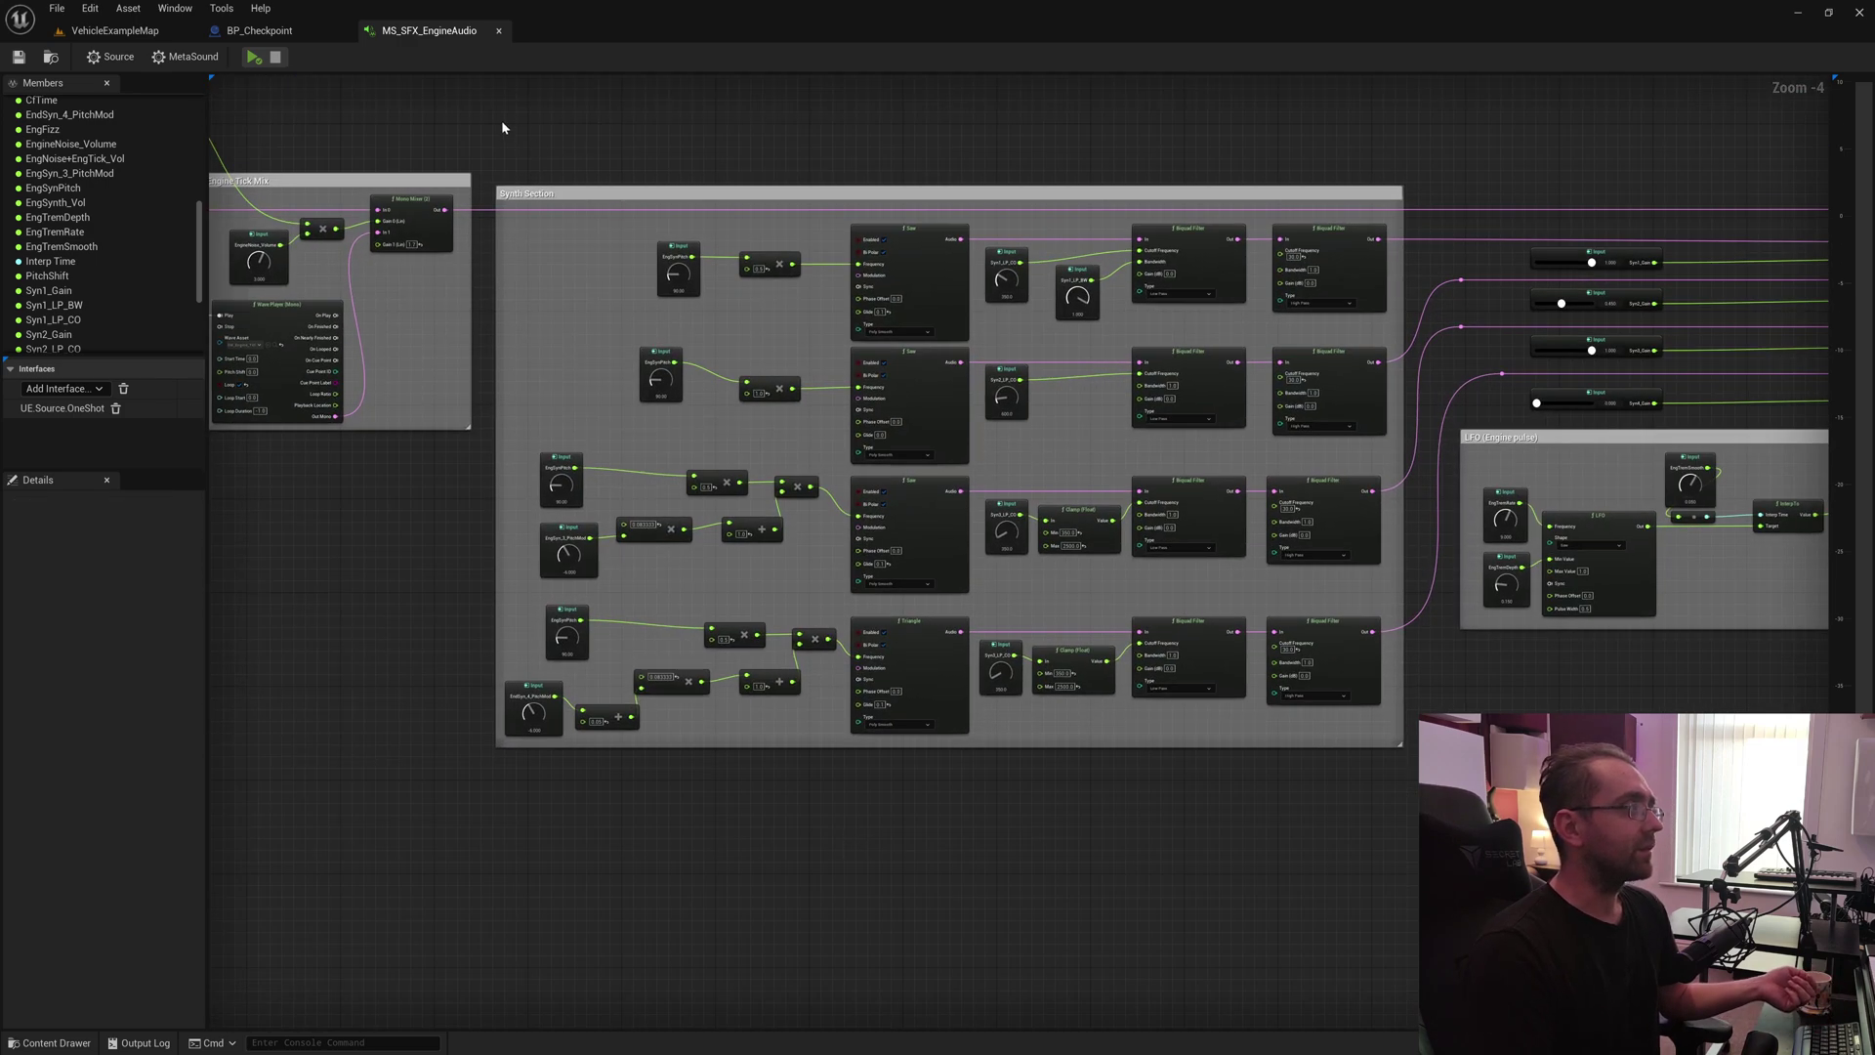
- Select the Synth Section, pan left to the oscillators, start the preview, and zoom into Osc's
drag(502, 128, 1411, 812)
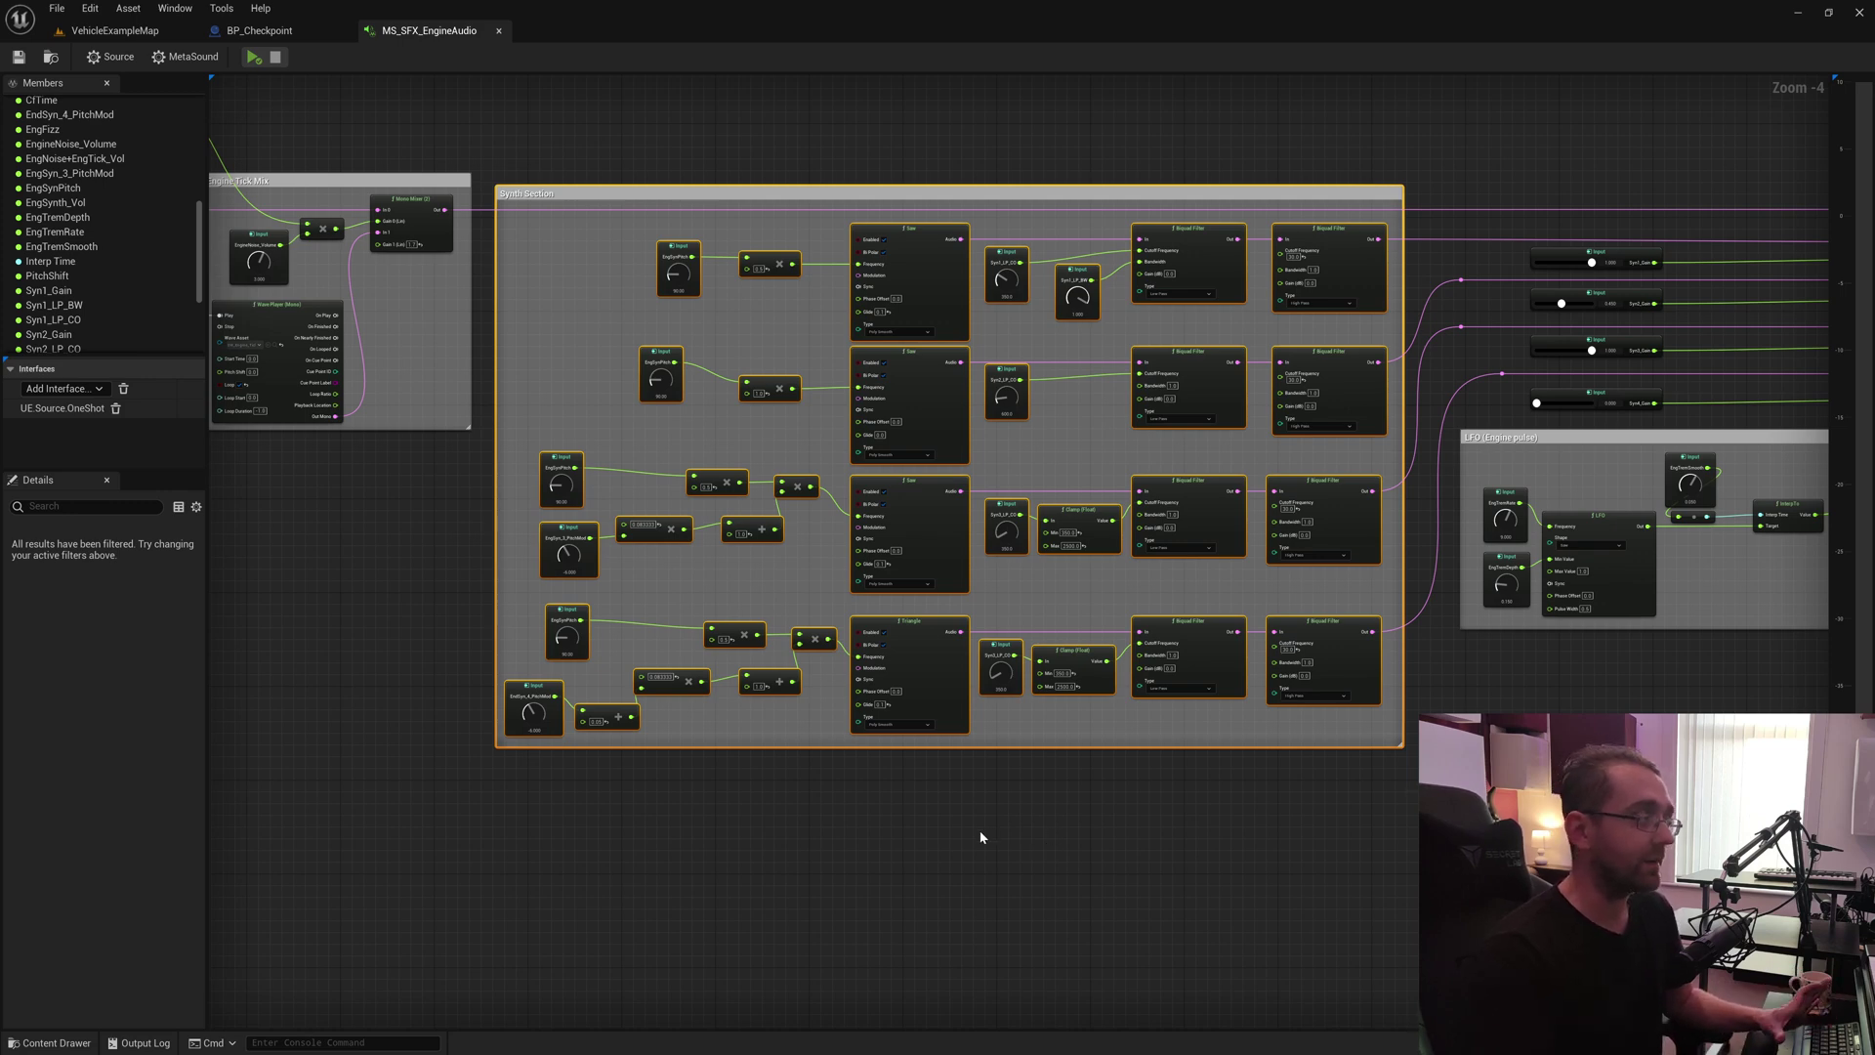
scroll(973, 837, down, 6)
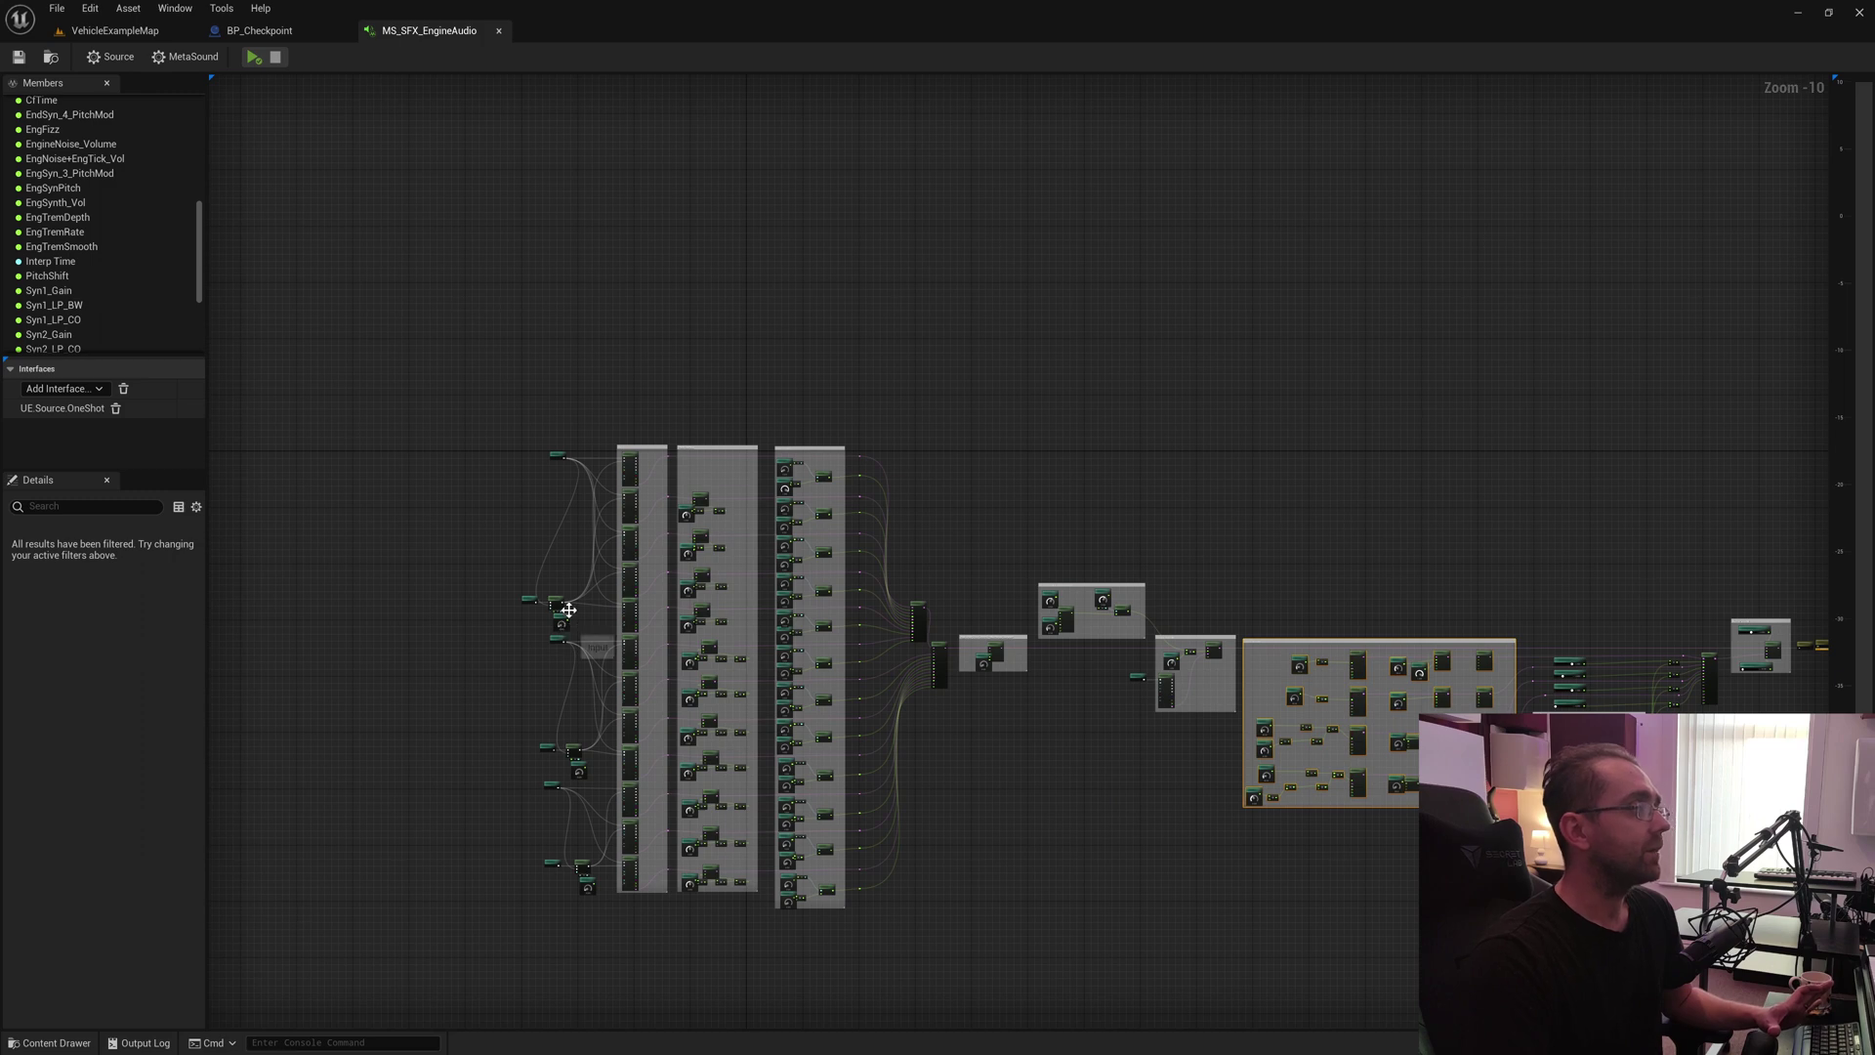
scroll(1004, 718, up, 5)
drag(866, 681, 1009, 769)
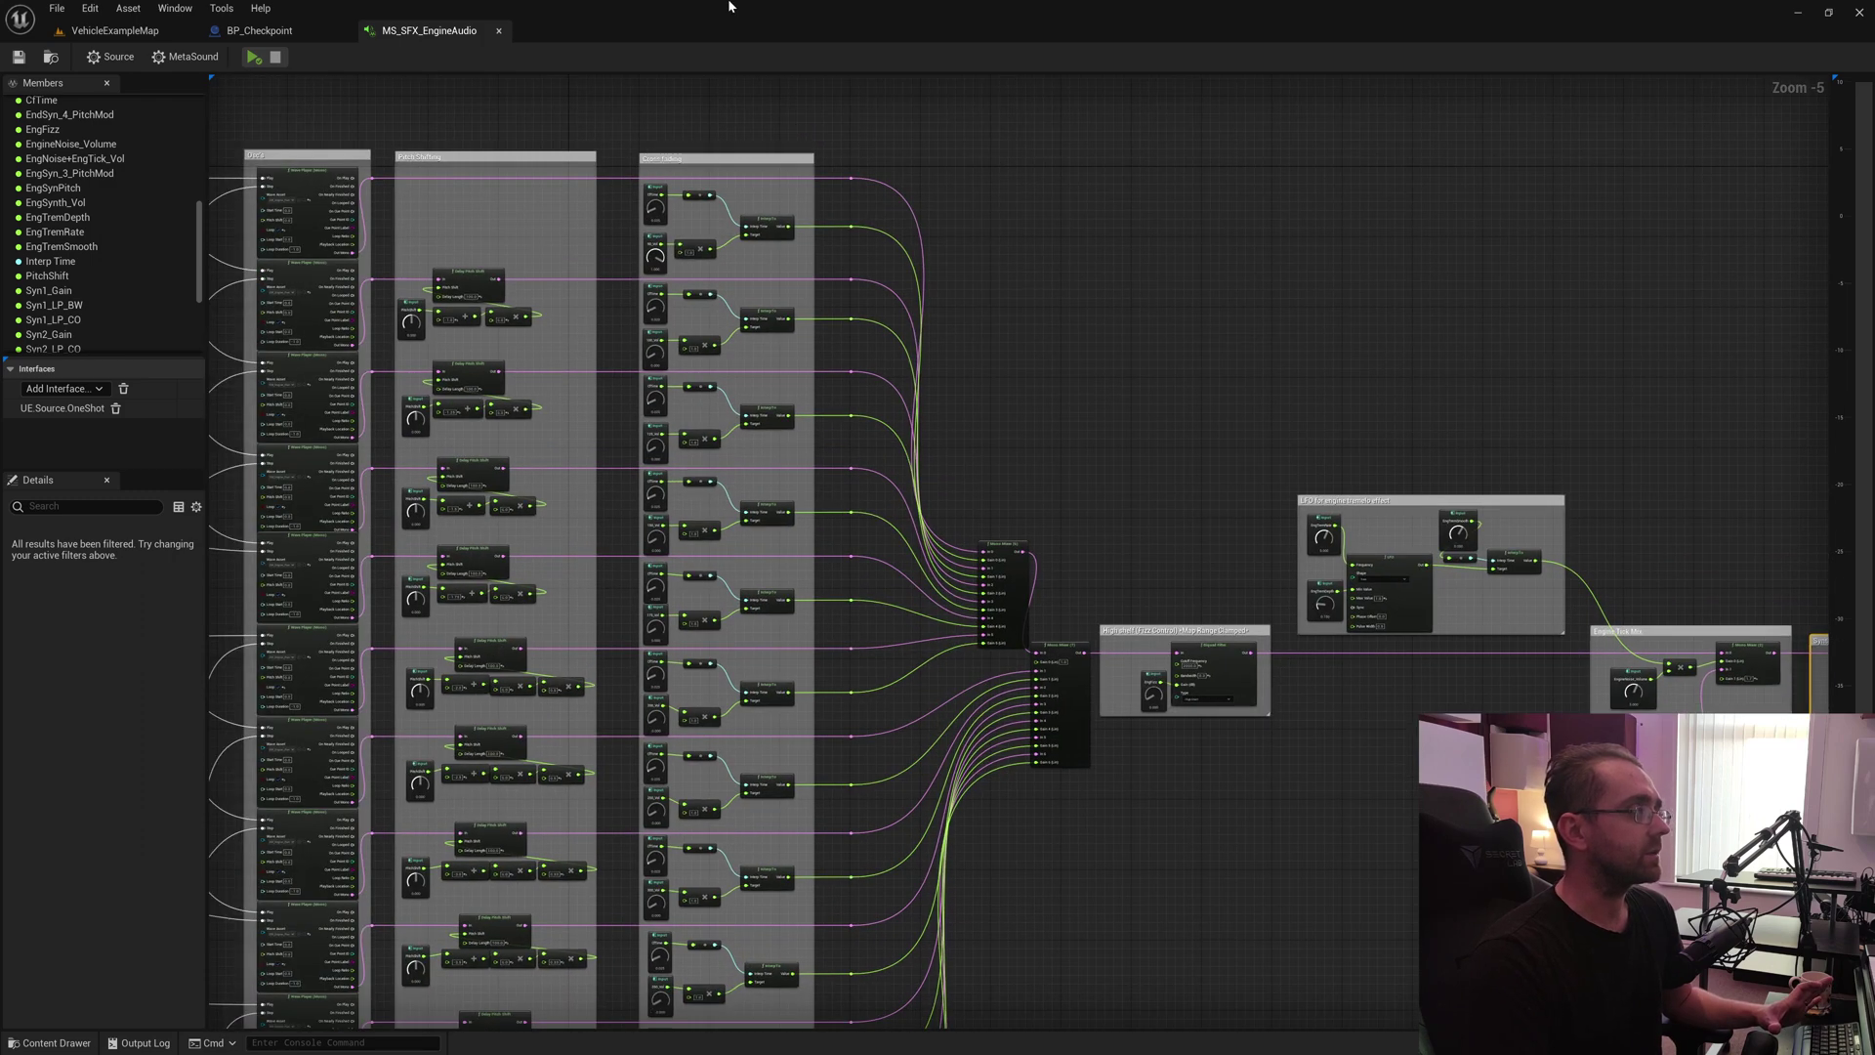
drag(349, 125, 611, 207)
click(252, 60)
scroll(400, 308, up, 5)
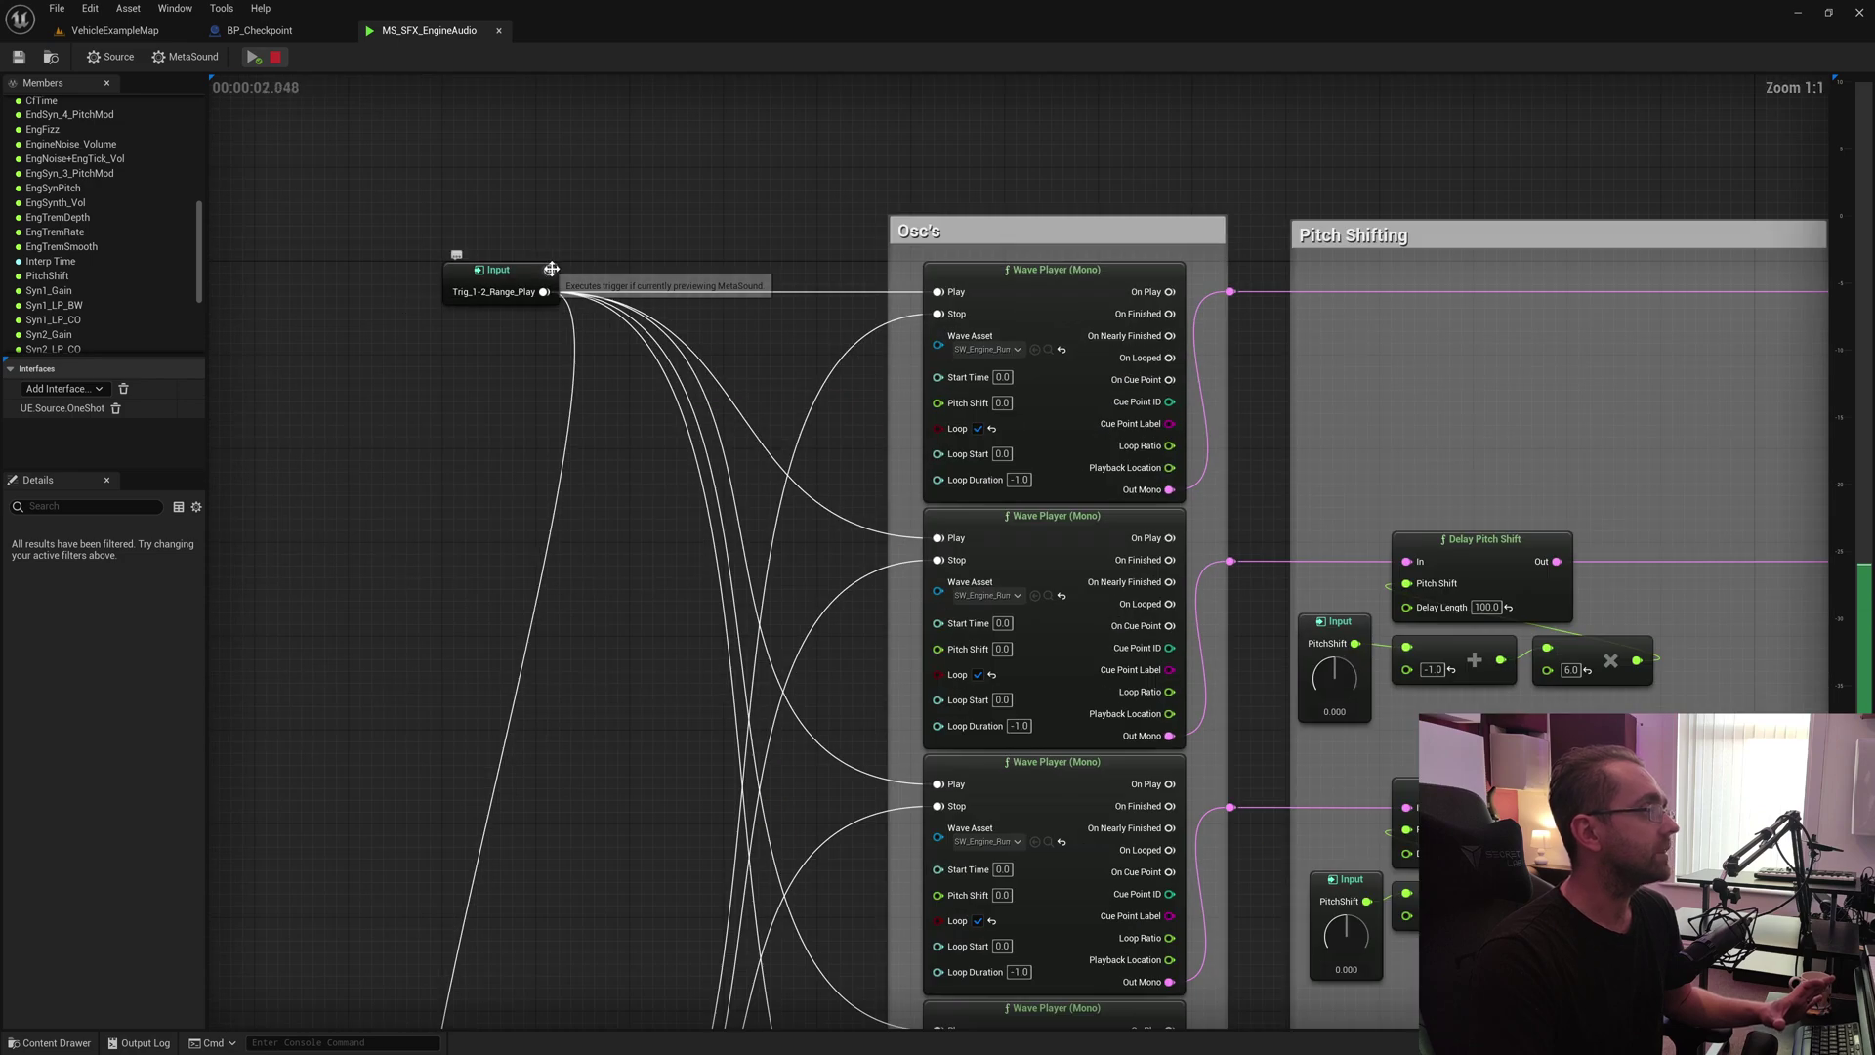
scroll(481, 384, down, 7)
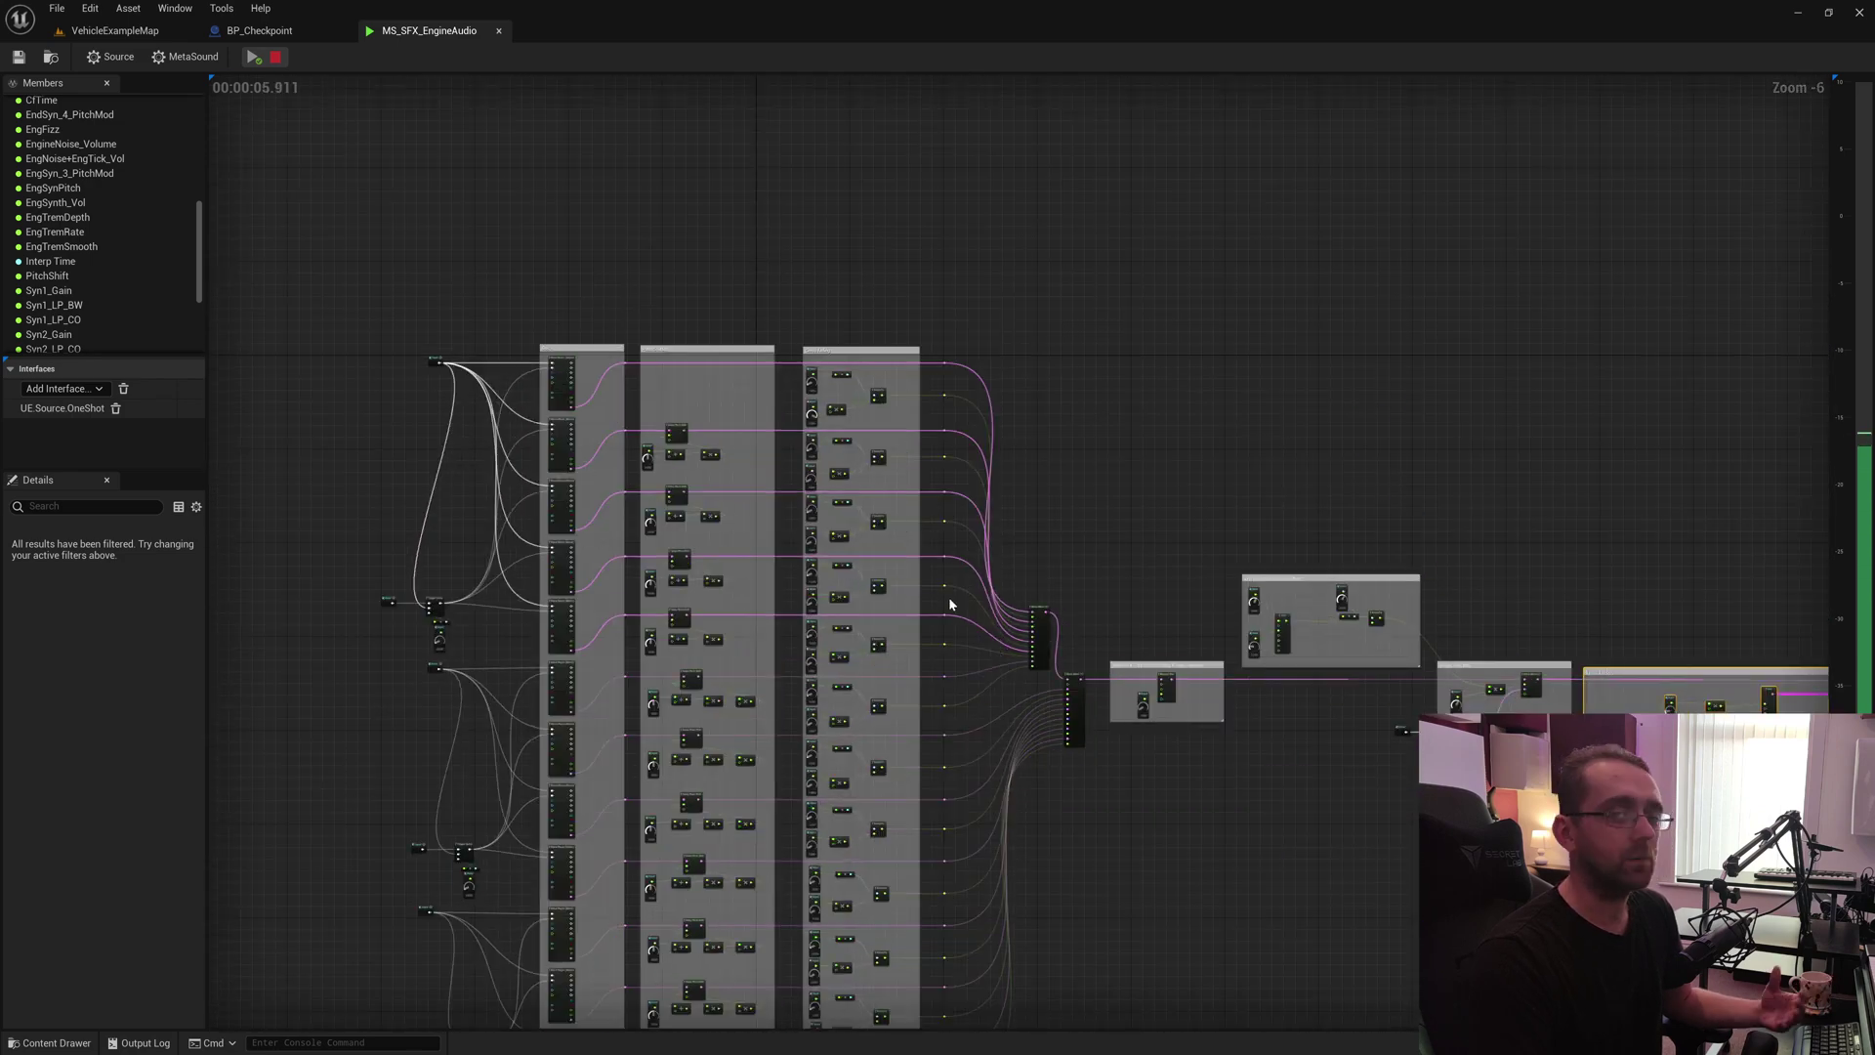
drag(1146, 669, 846, 650)
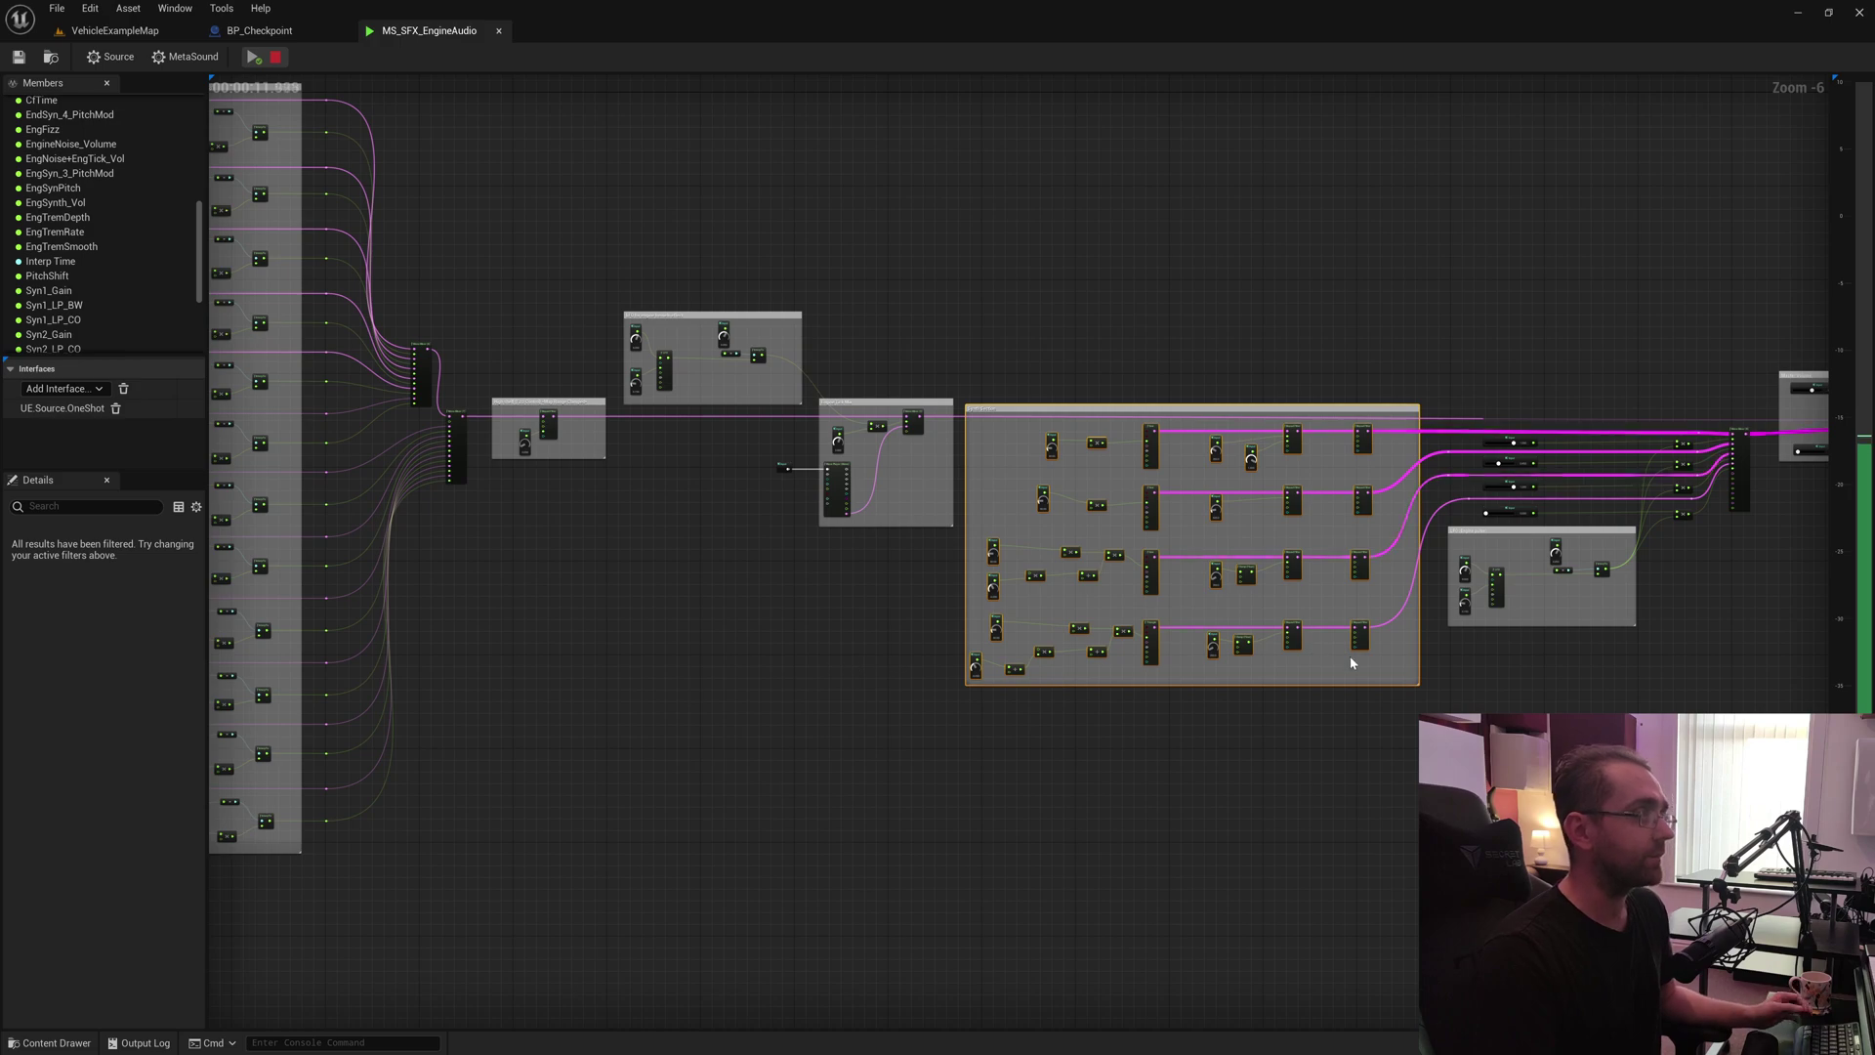
scroll(1510, 688, up, 3)
drag(1510, 687, 660, 1011)
- Stop the preview and survey the graph's sections through the mixer and Master Volume area
click(276, 59)
drag(552, 312, 1059, 152)
scroll(833, 390, down, 4)
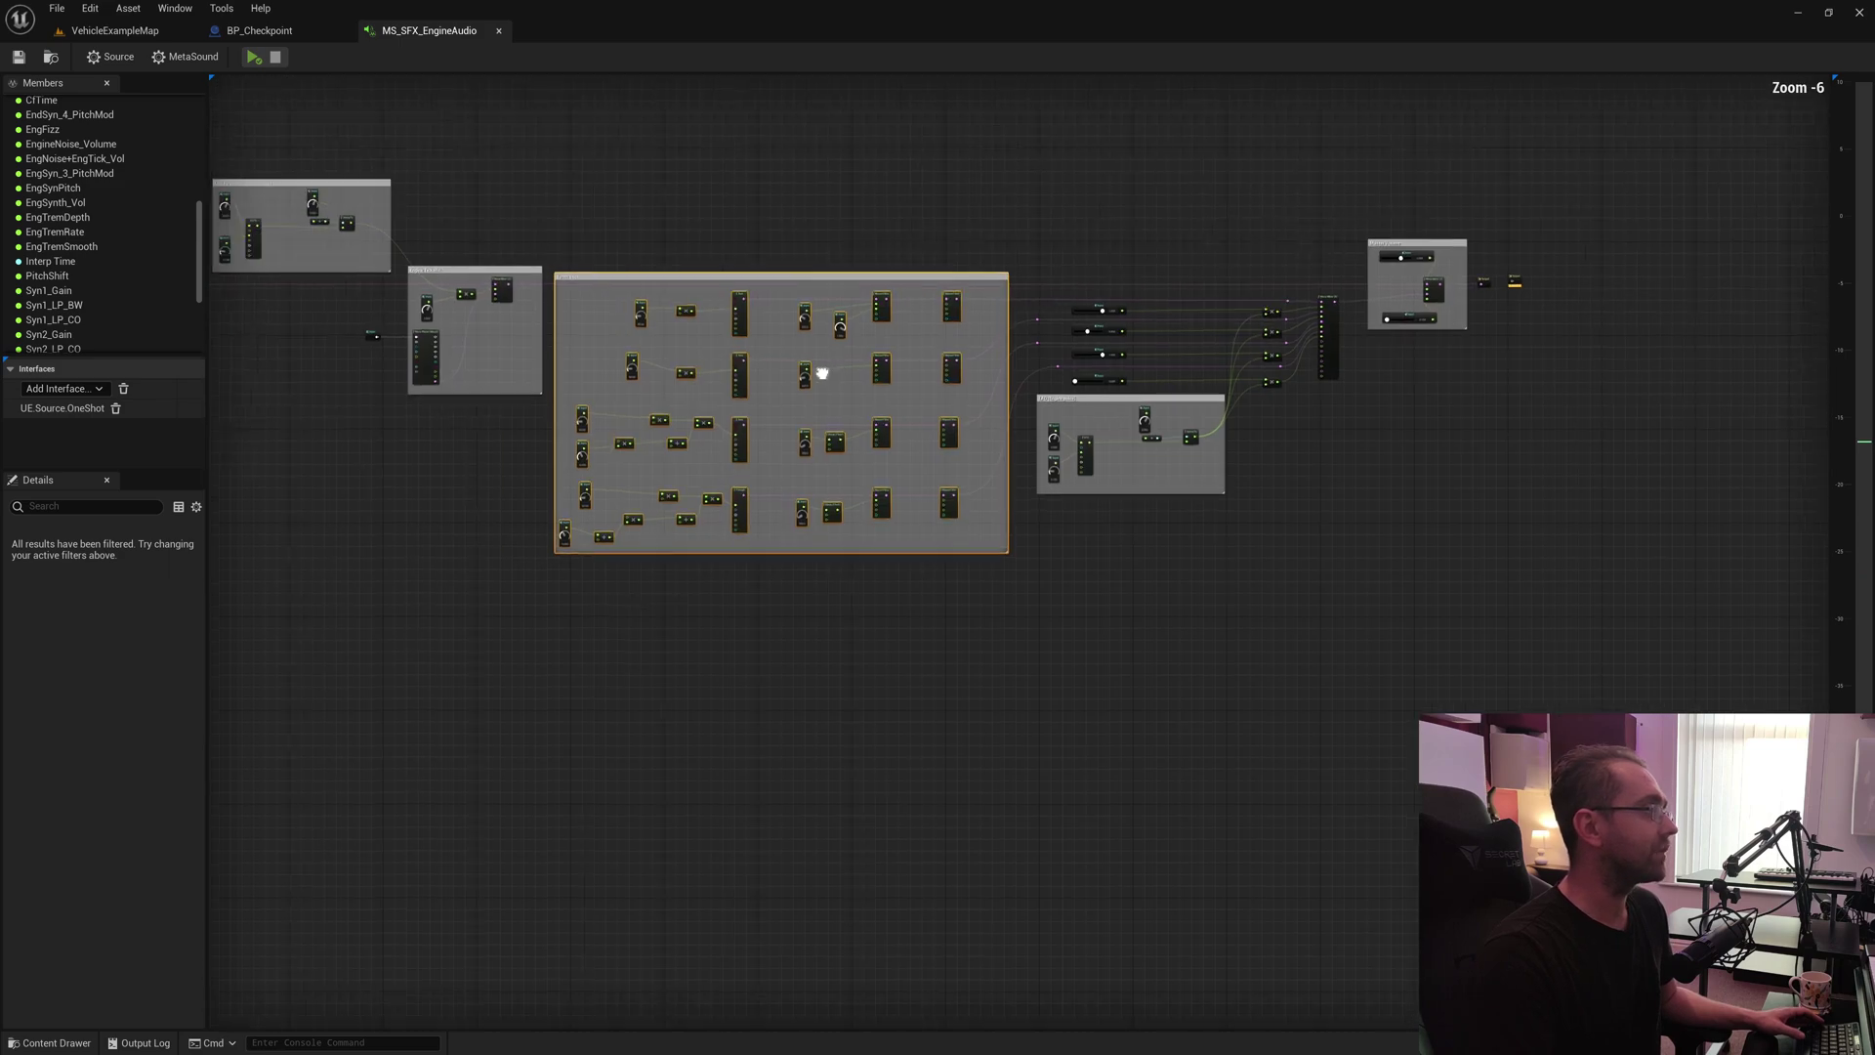
scroll(1202, 213, up, 4)
drag(1201, 213, 941, 280)
scroll(942, 280, up, 1)
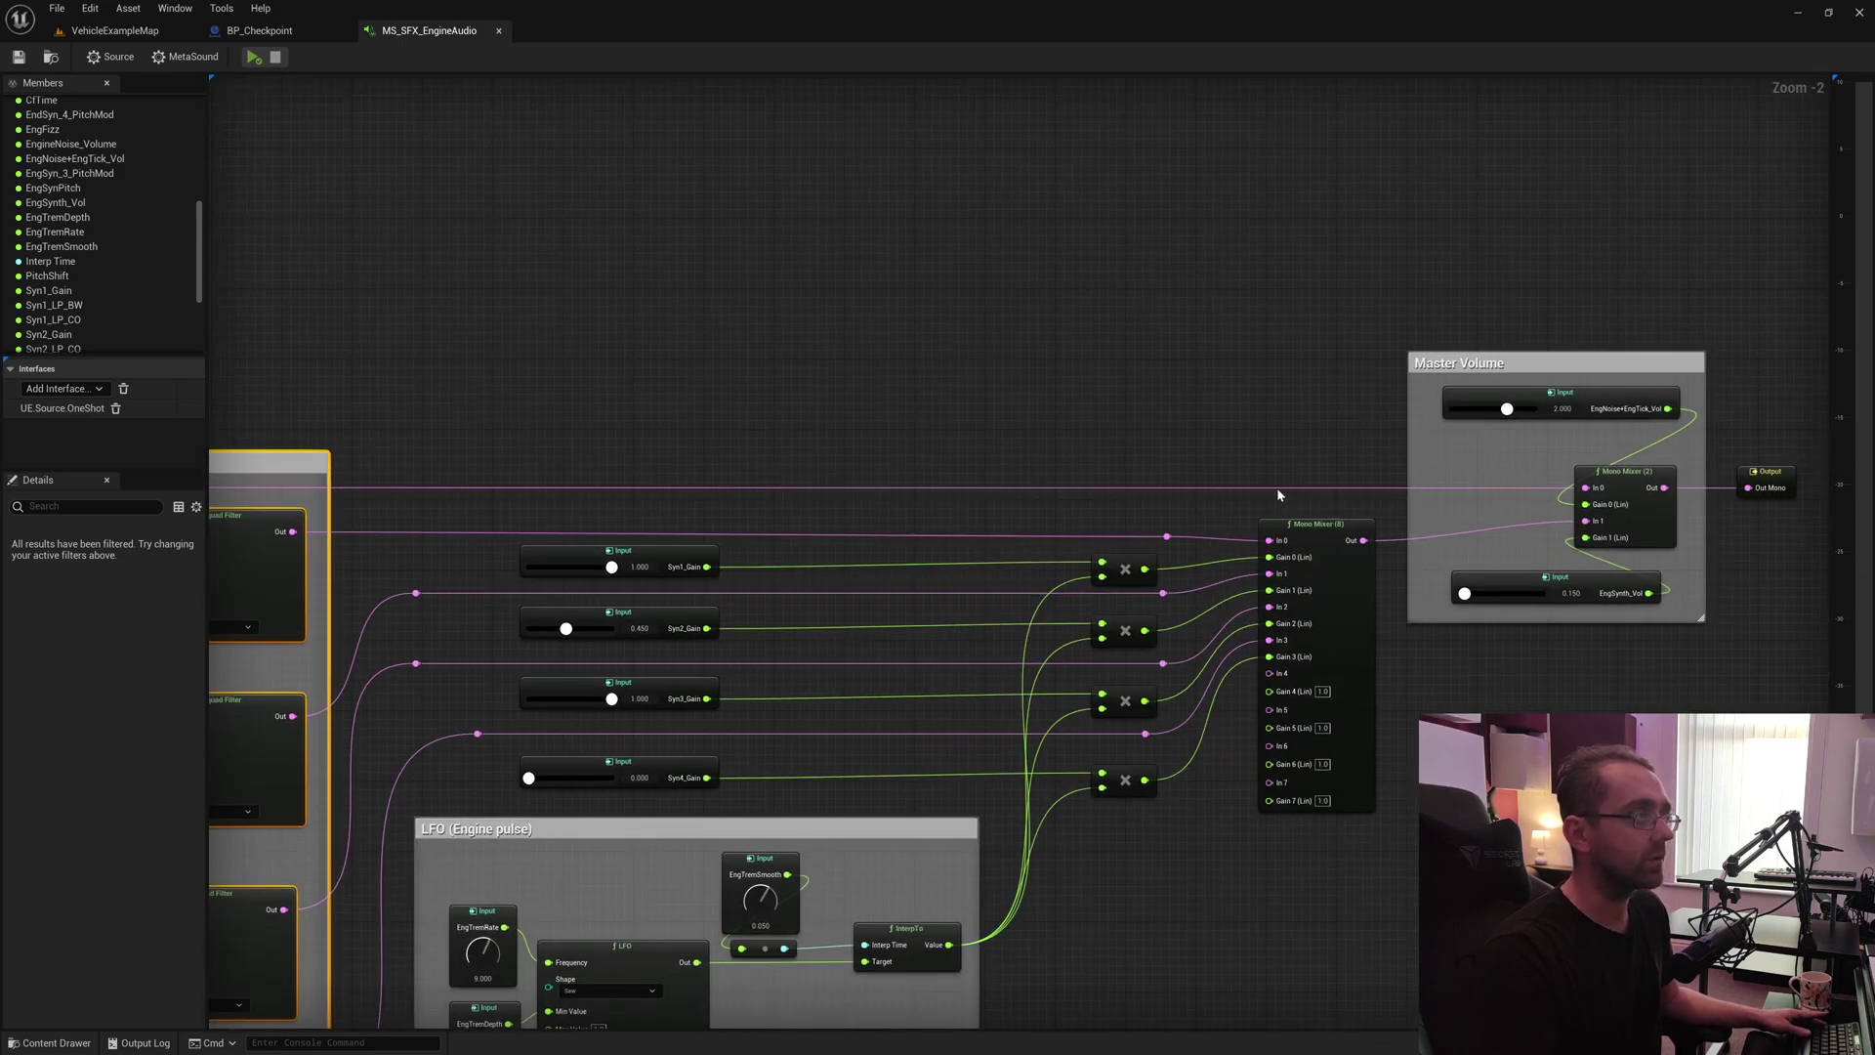
drag(838, 392, 1018, 373)
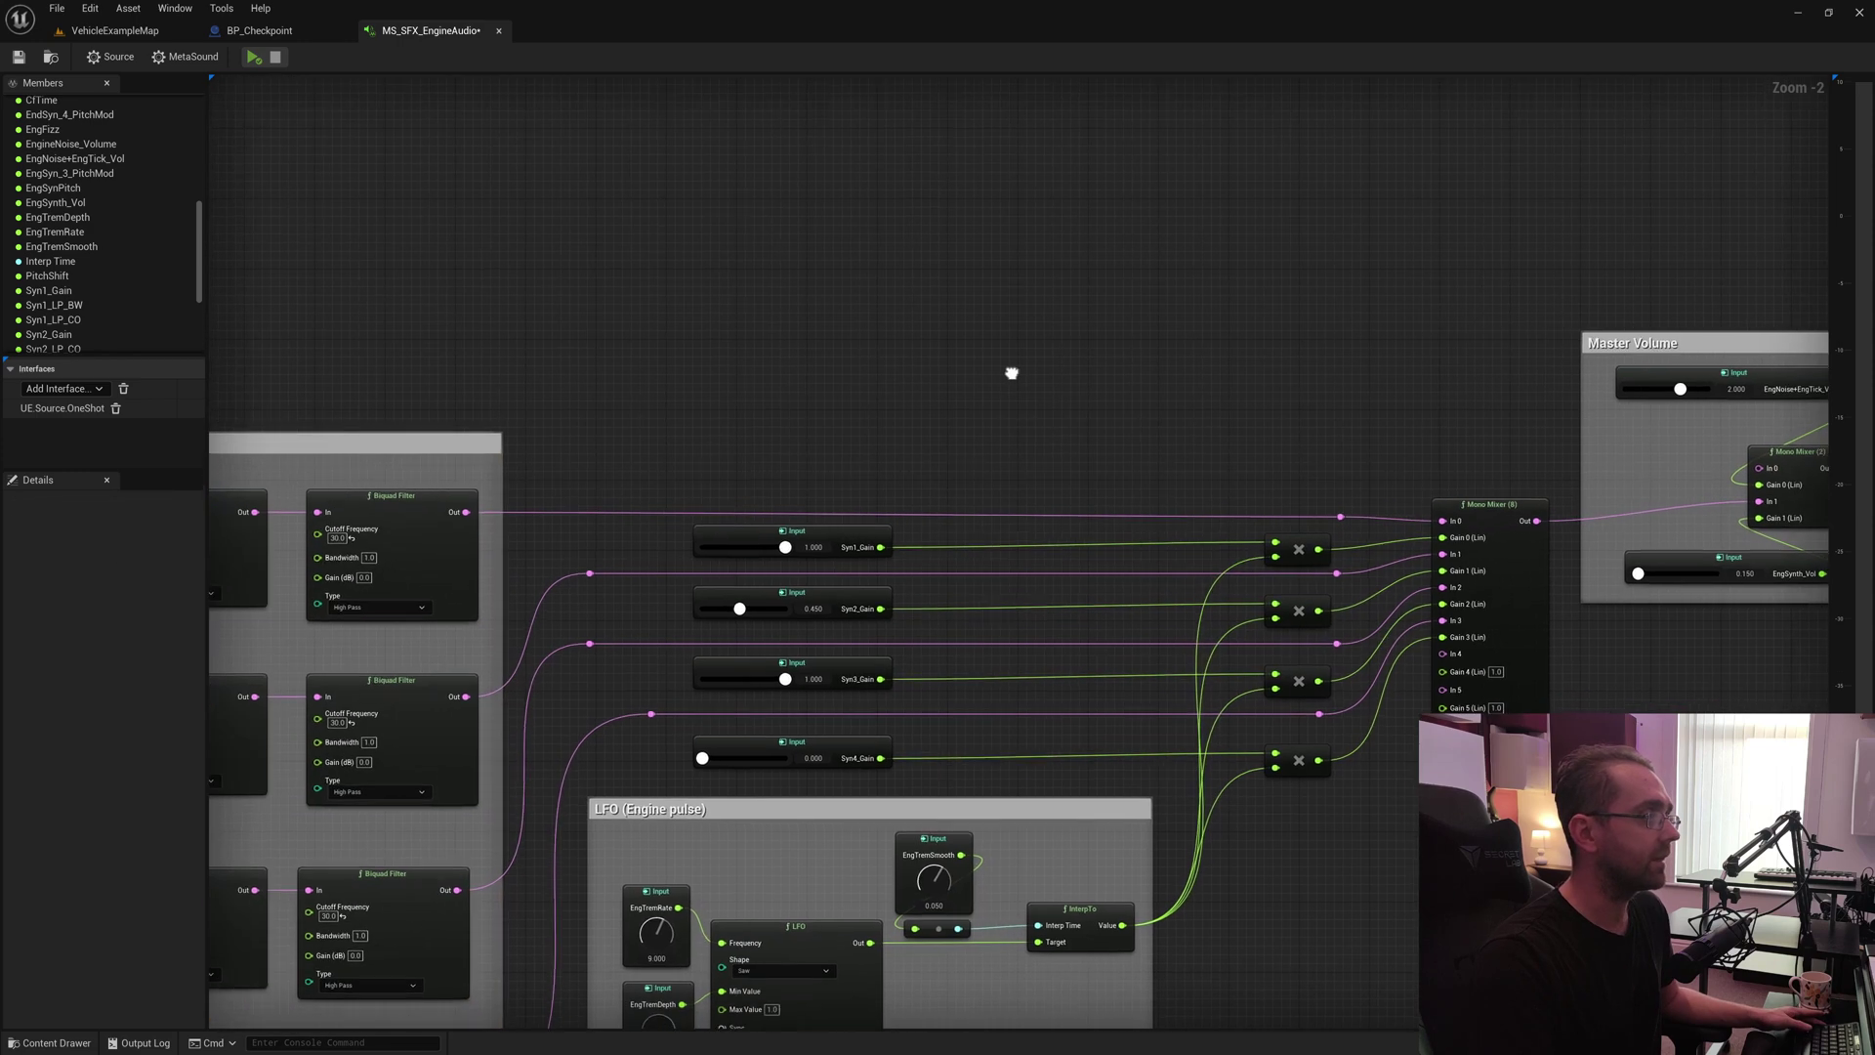
scroll(892, 440, down, 3)
- Select the Synth Section comment, then move to and select the Out Mono output node
click(556, 356)
drag(1521, 756, 899, 820)
scroll(1231, 494, up, 5)
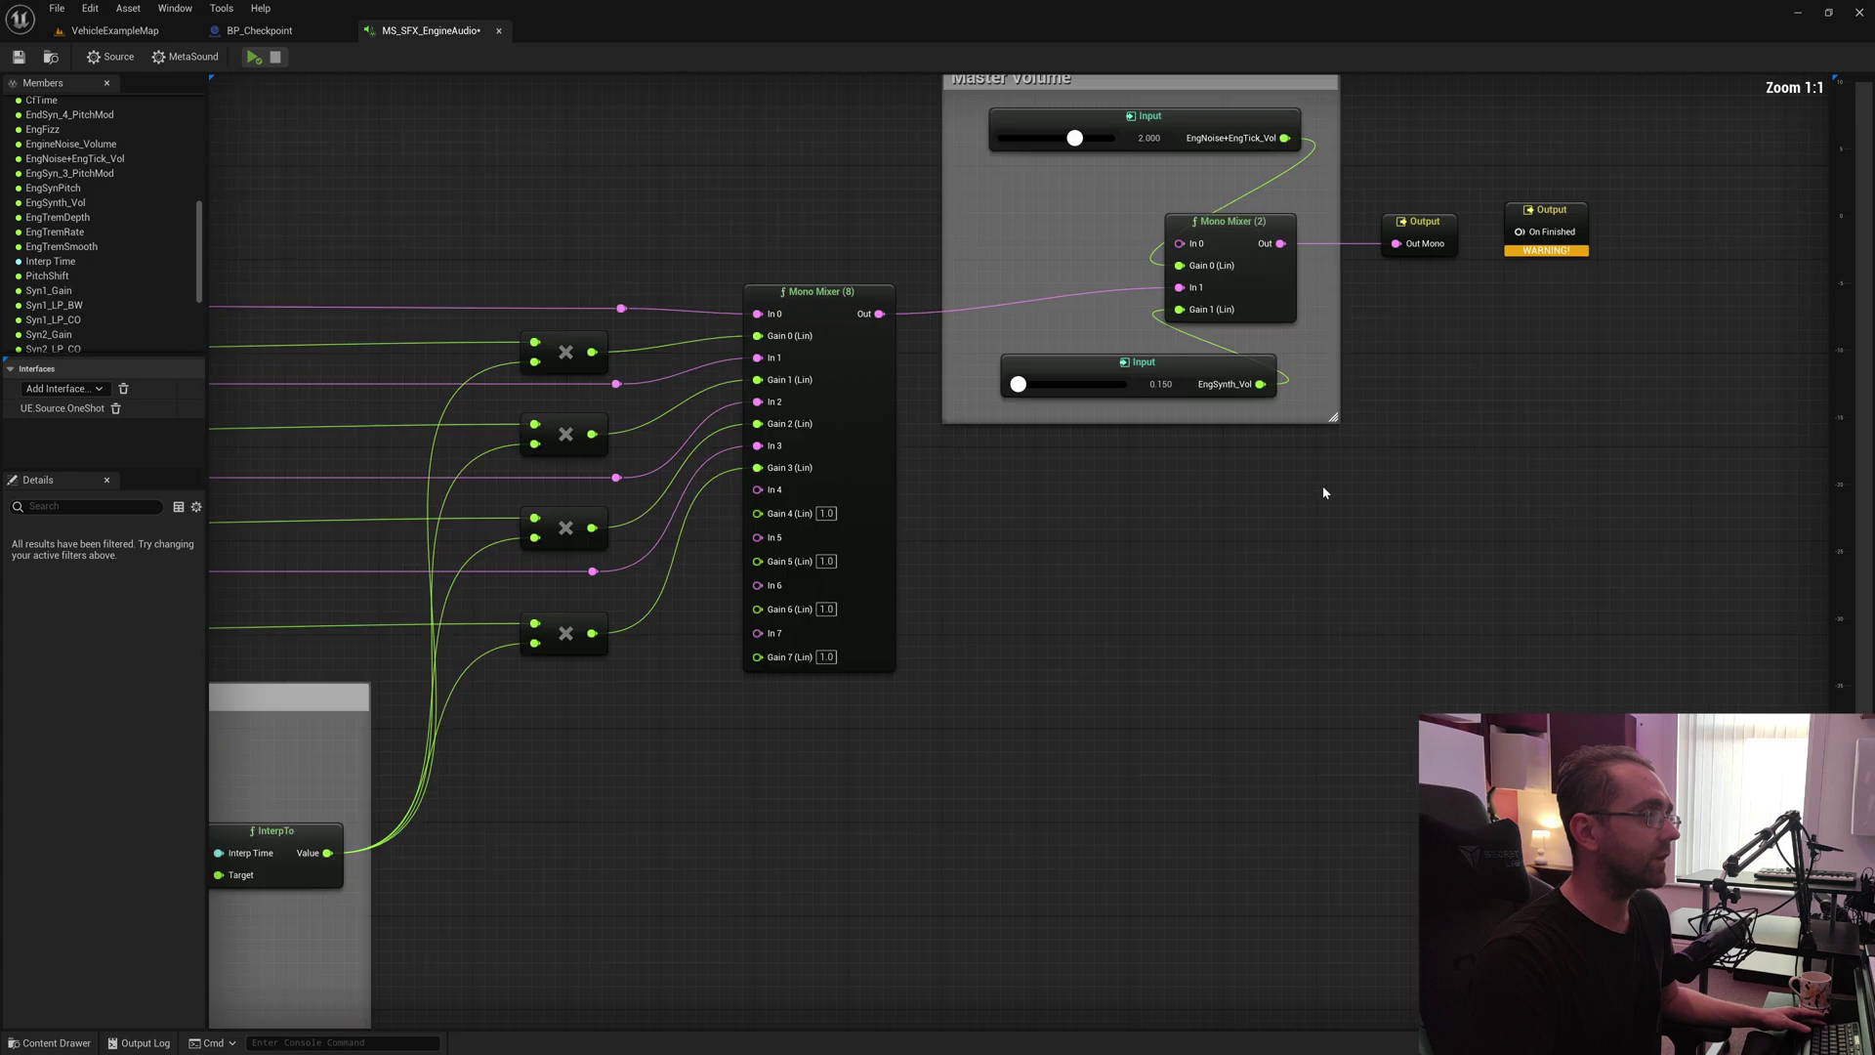
click(1222, 425)
- Move to the Synth Section and inspect the three Saw oscillators, then the Triangle oscillator
scroll(1229, 461, down, 8)
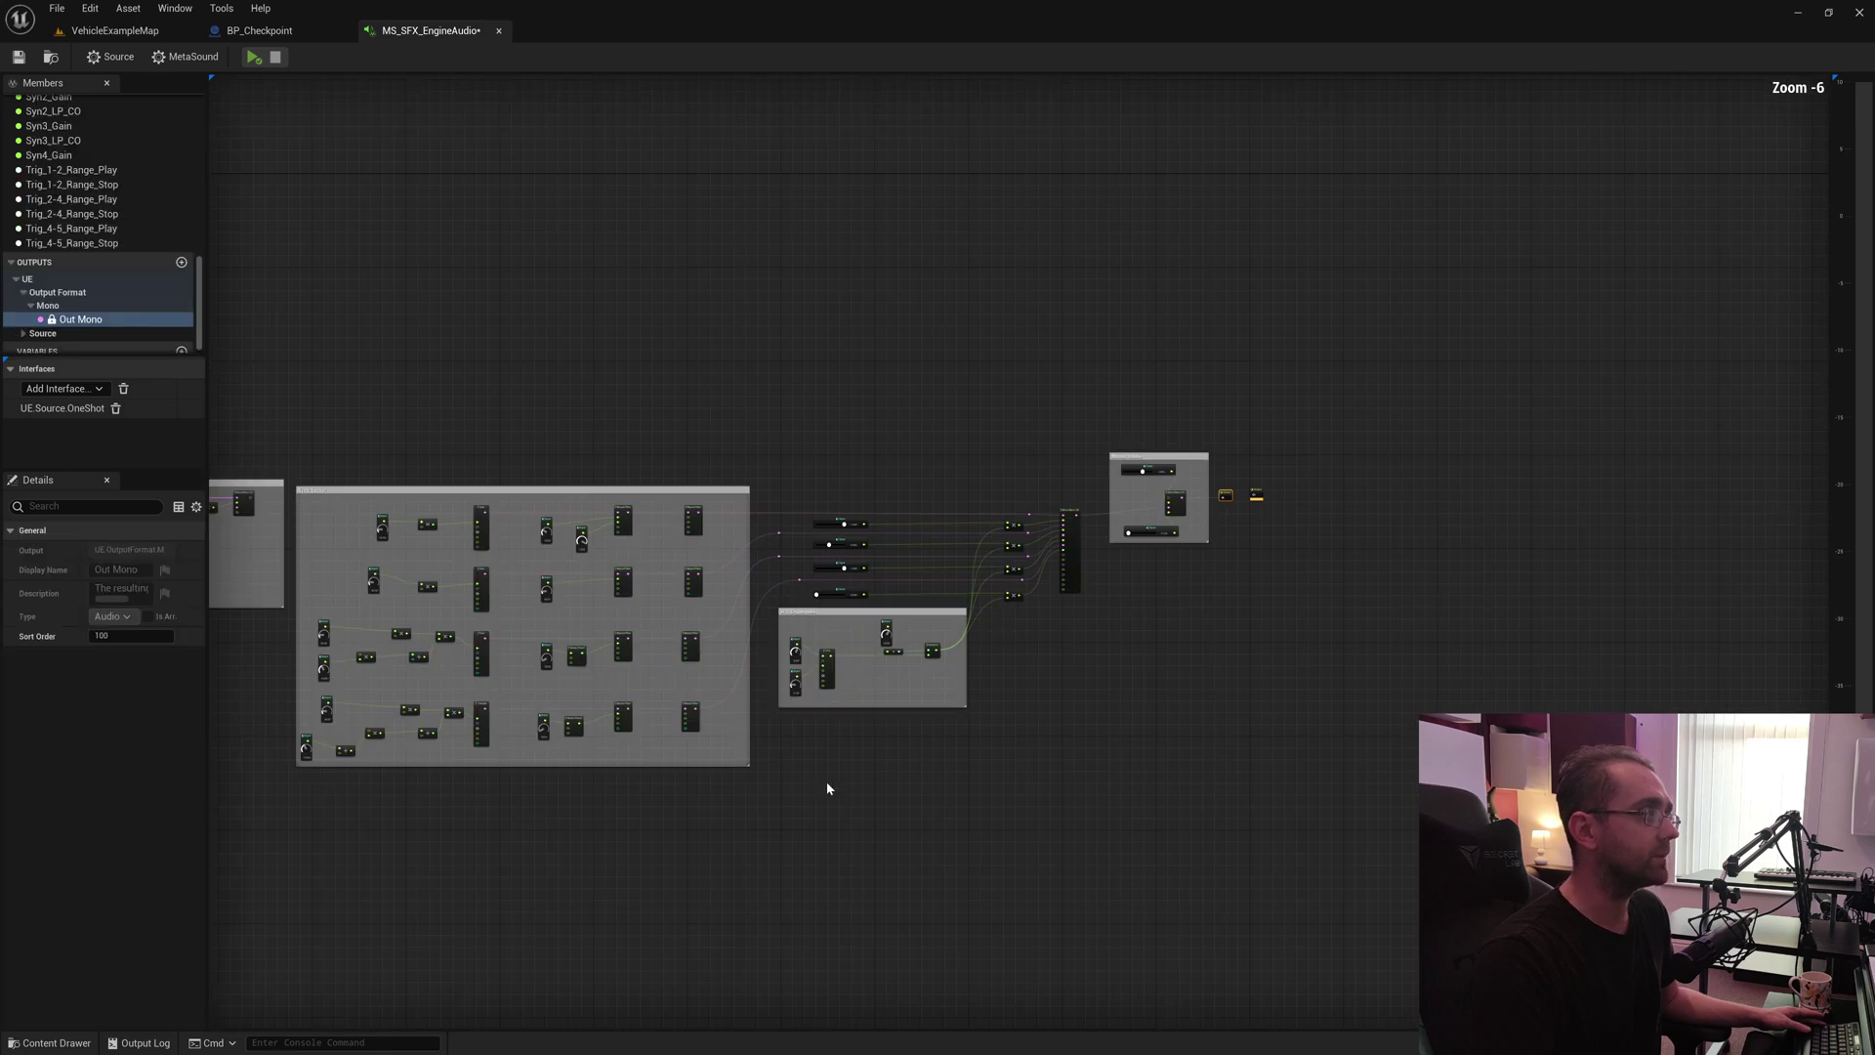
scroll(952, 694, up, 2)
scroll(625, 499, up, 3)
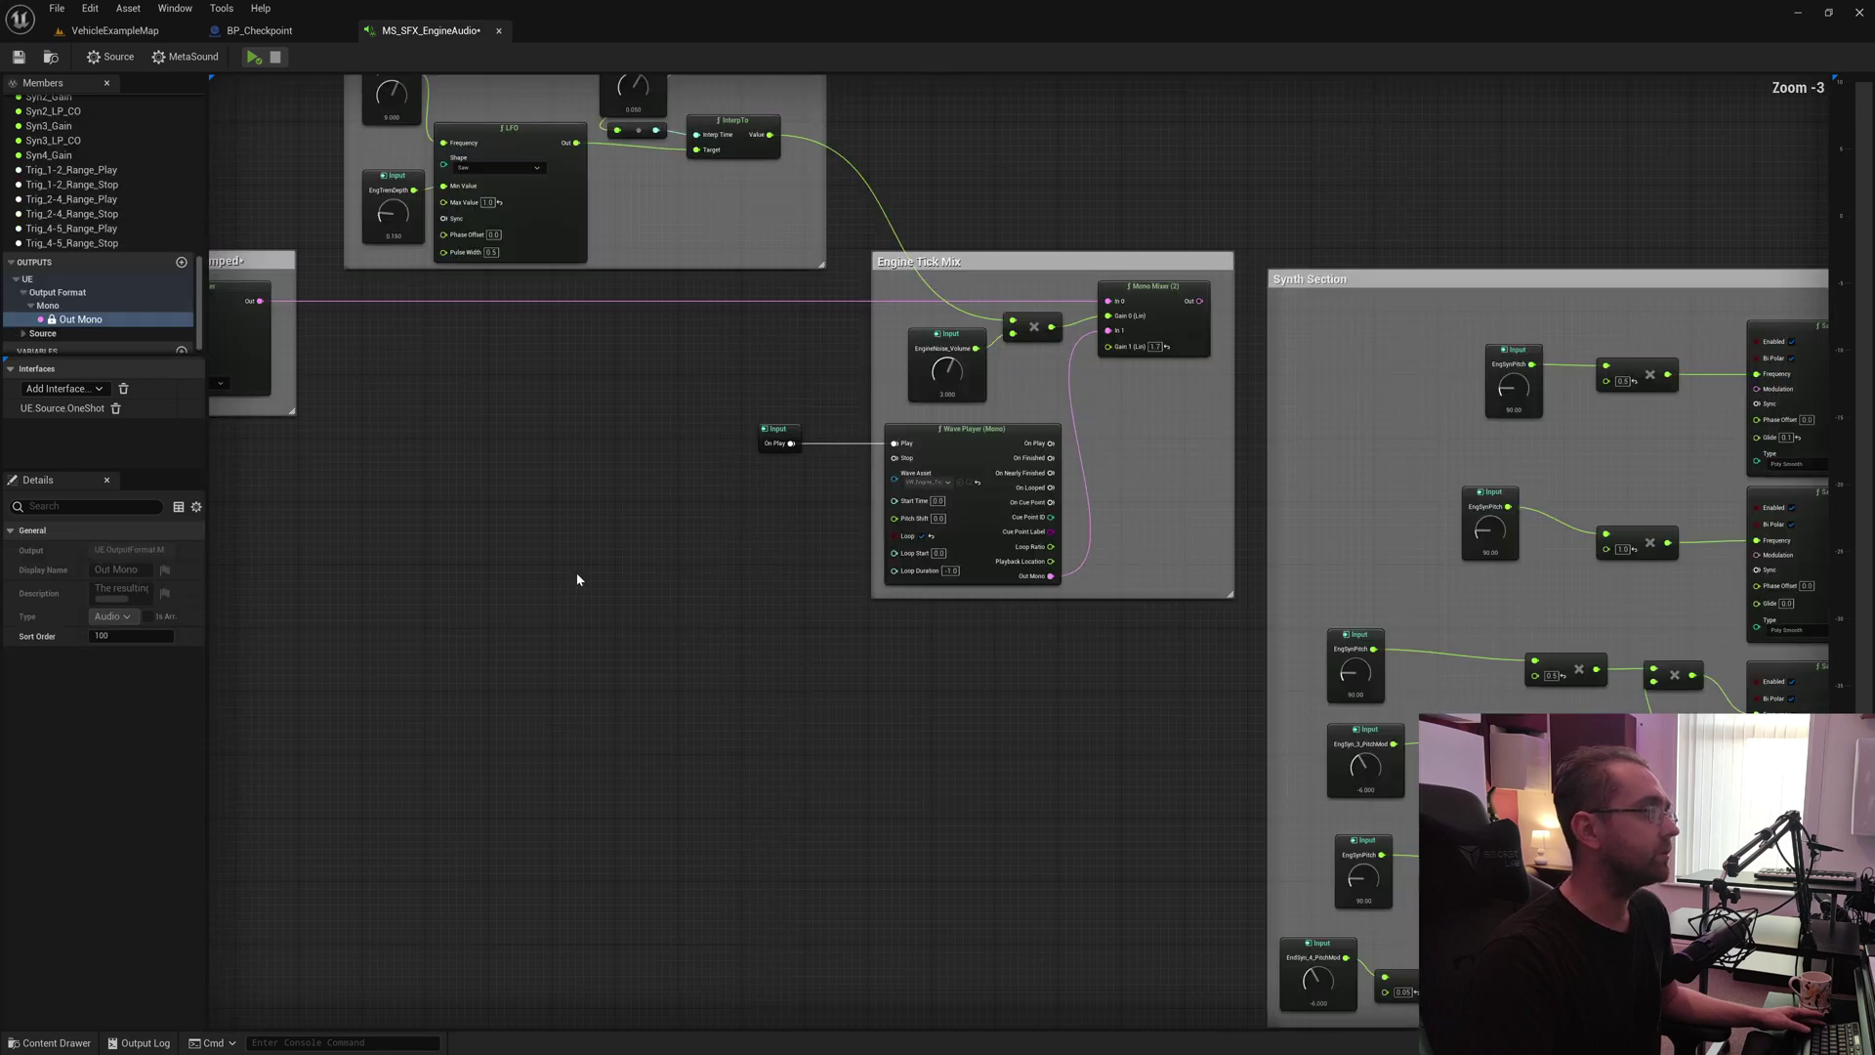
drag(618, 586, 944, 424)
scroll(1074, 538, down, 3)
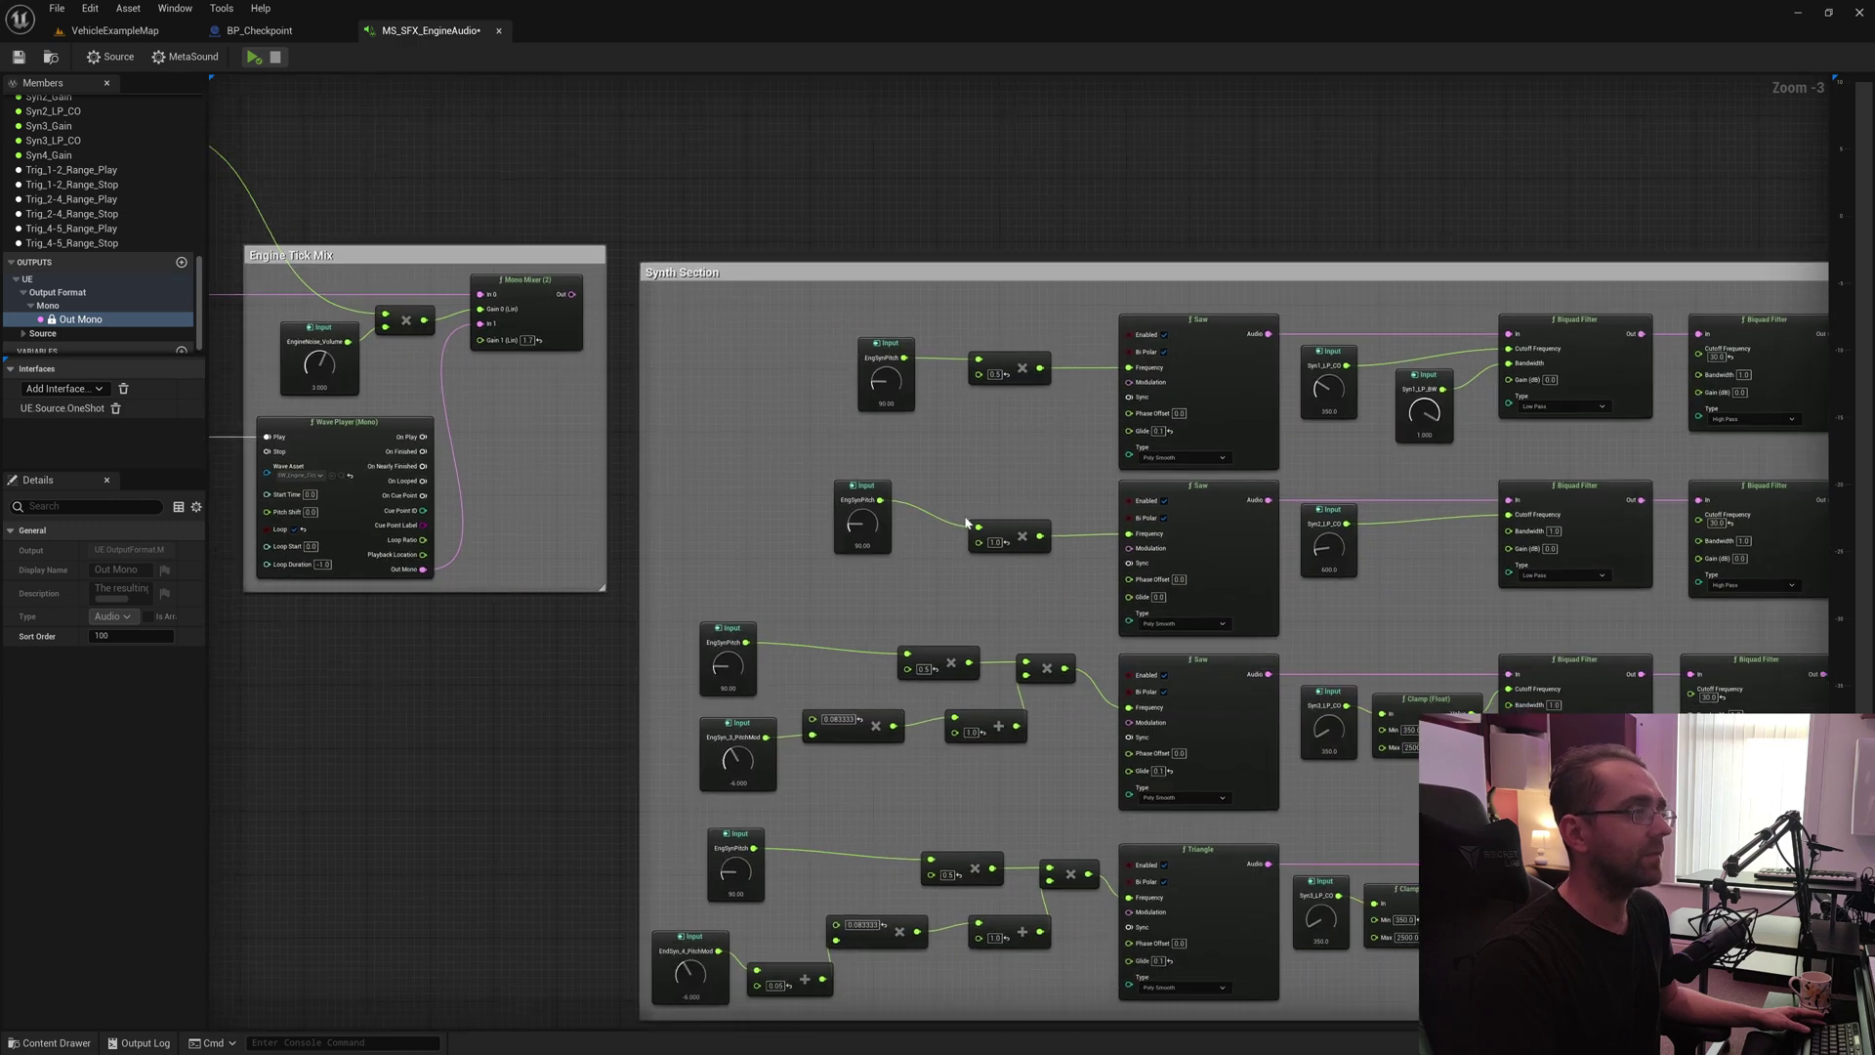
scroll(842, 467, up, 3)
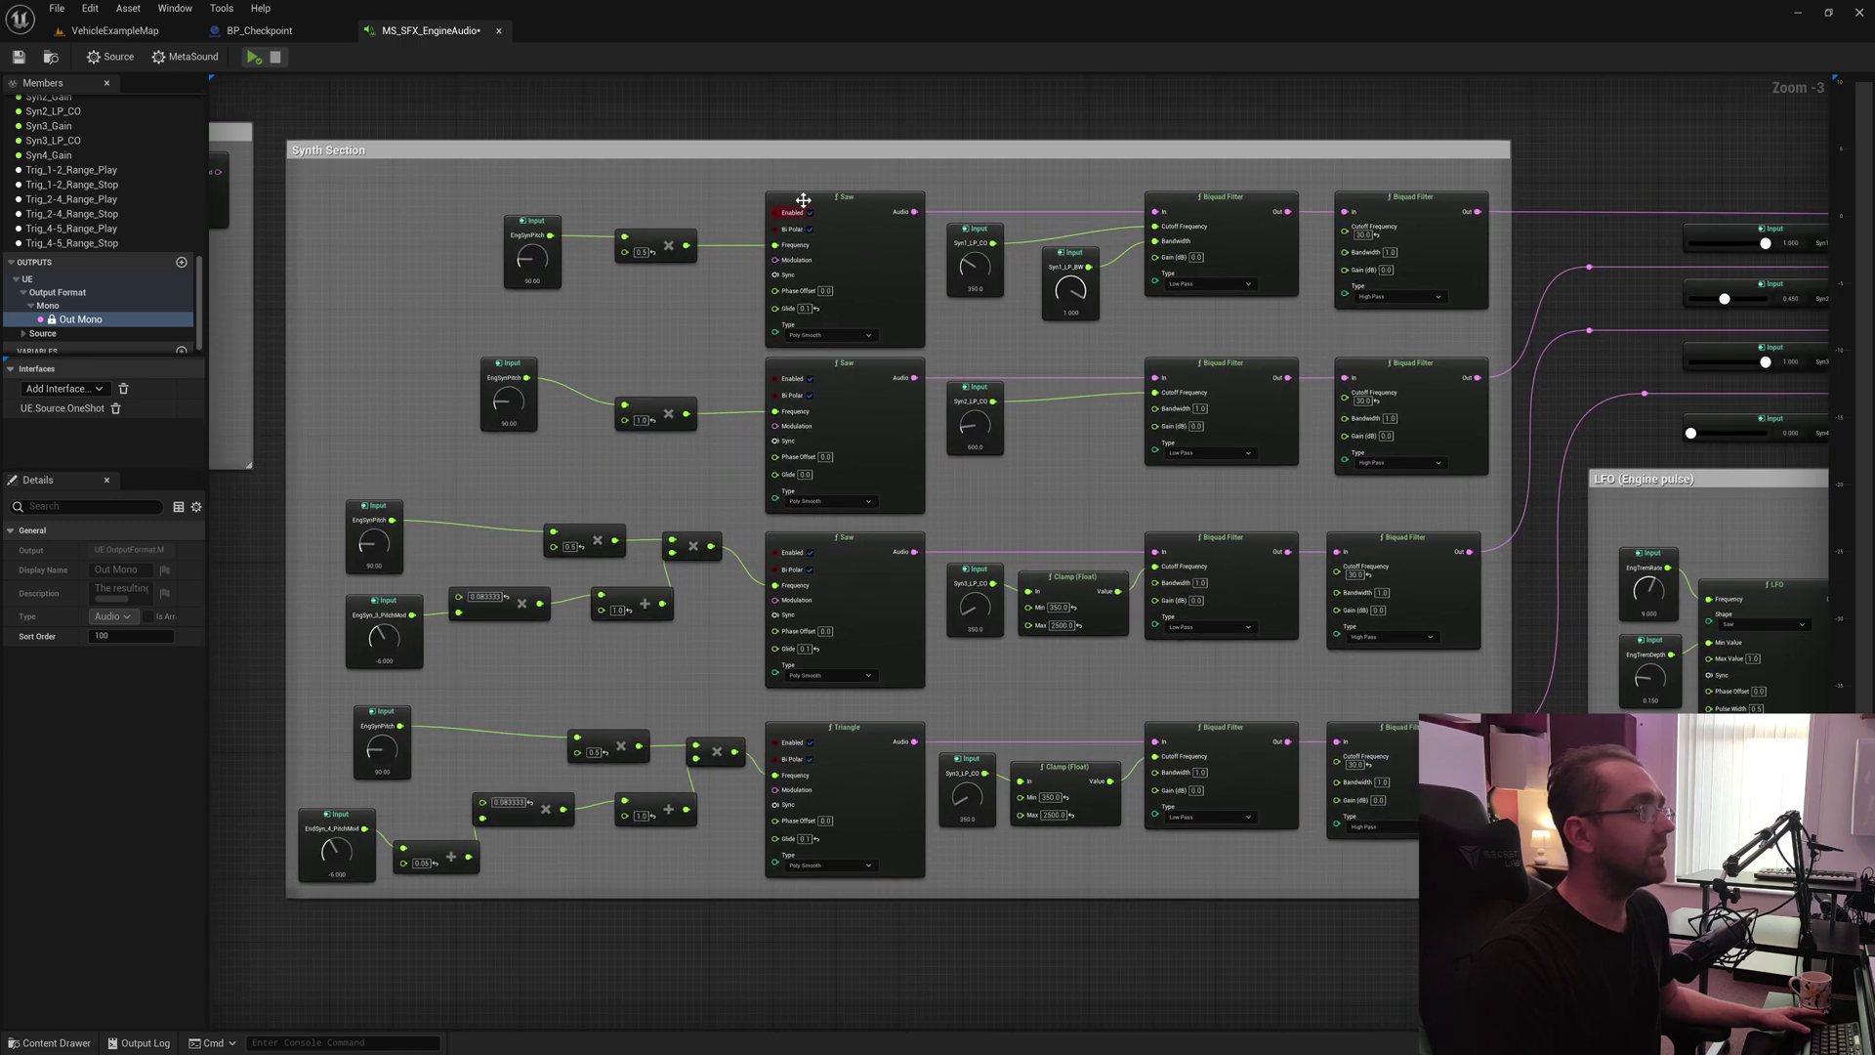
drag(840, 183, 869, 635)
click(883, 944)
click(867, 807)
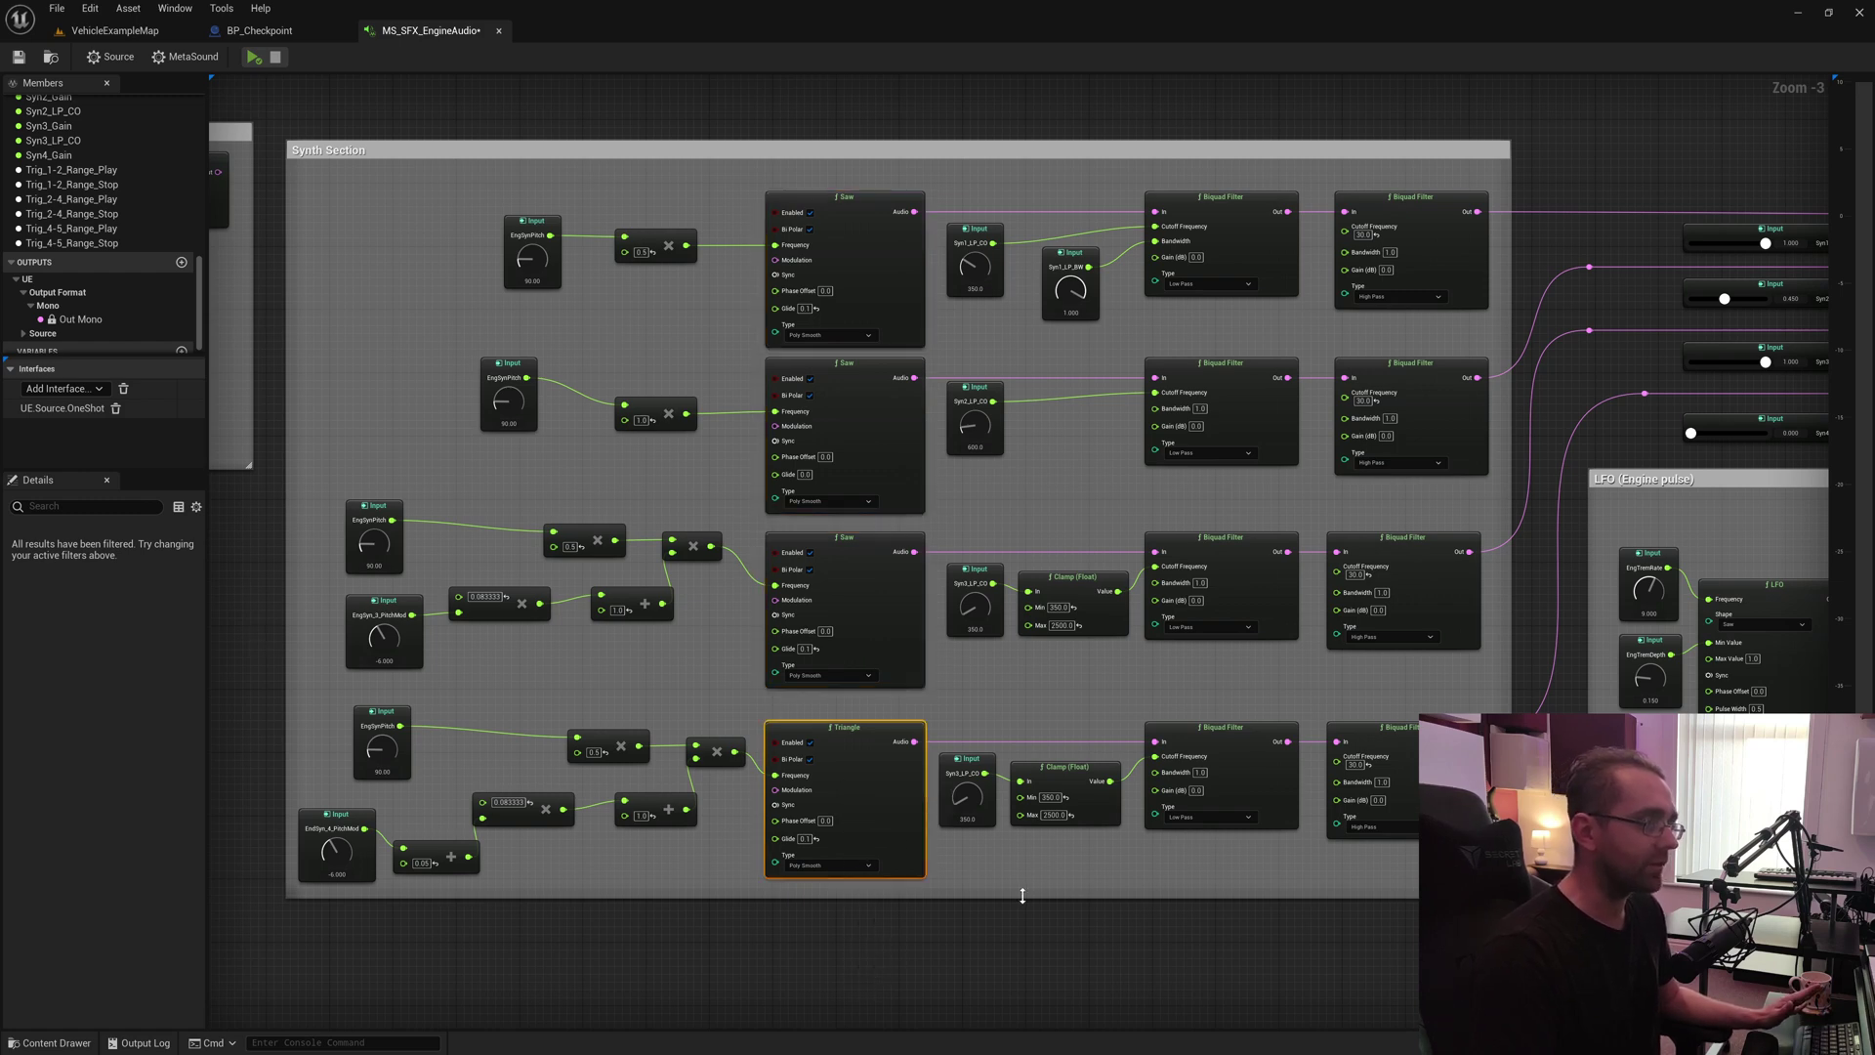
- Select the Syn4_Gain input, try a different level, then frame the whole Synth Section
drag(1703, 499, 1292, 552)
click(1319, 471)
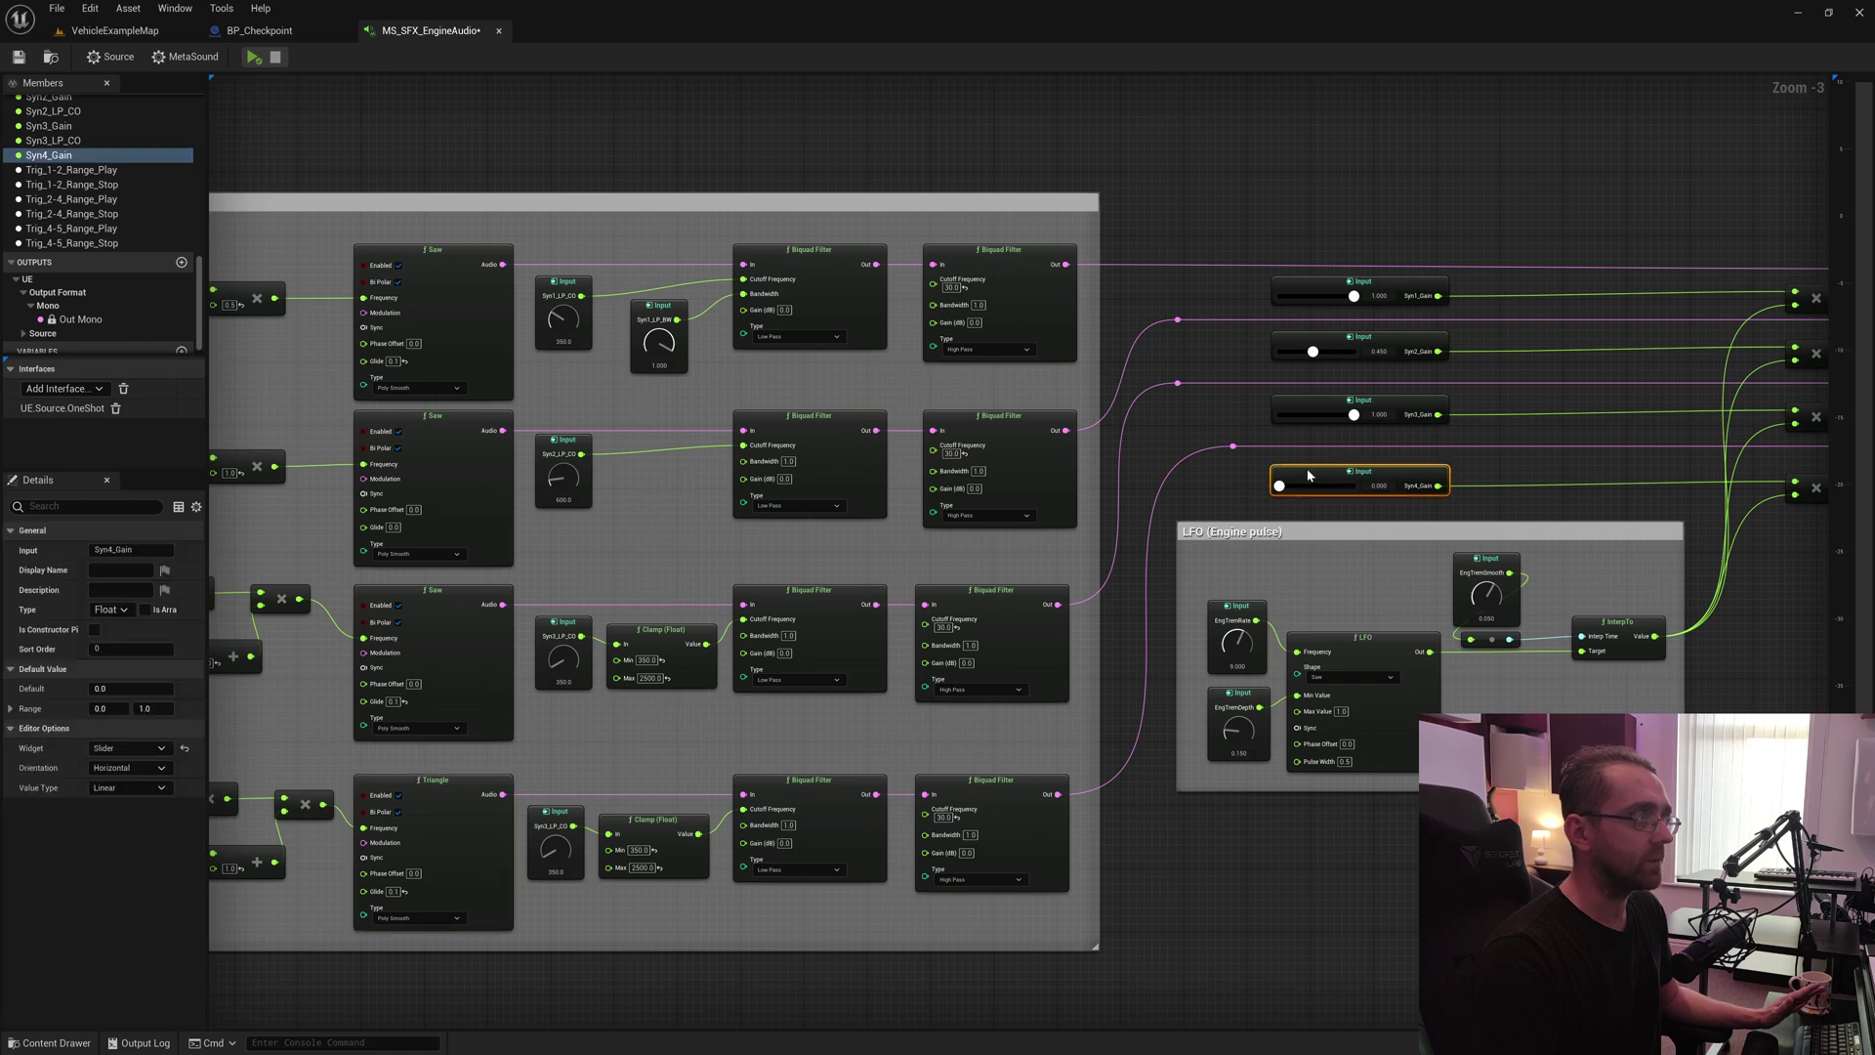
drag(1278, 486, 1177, 497)
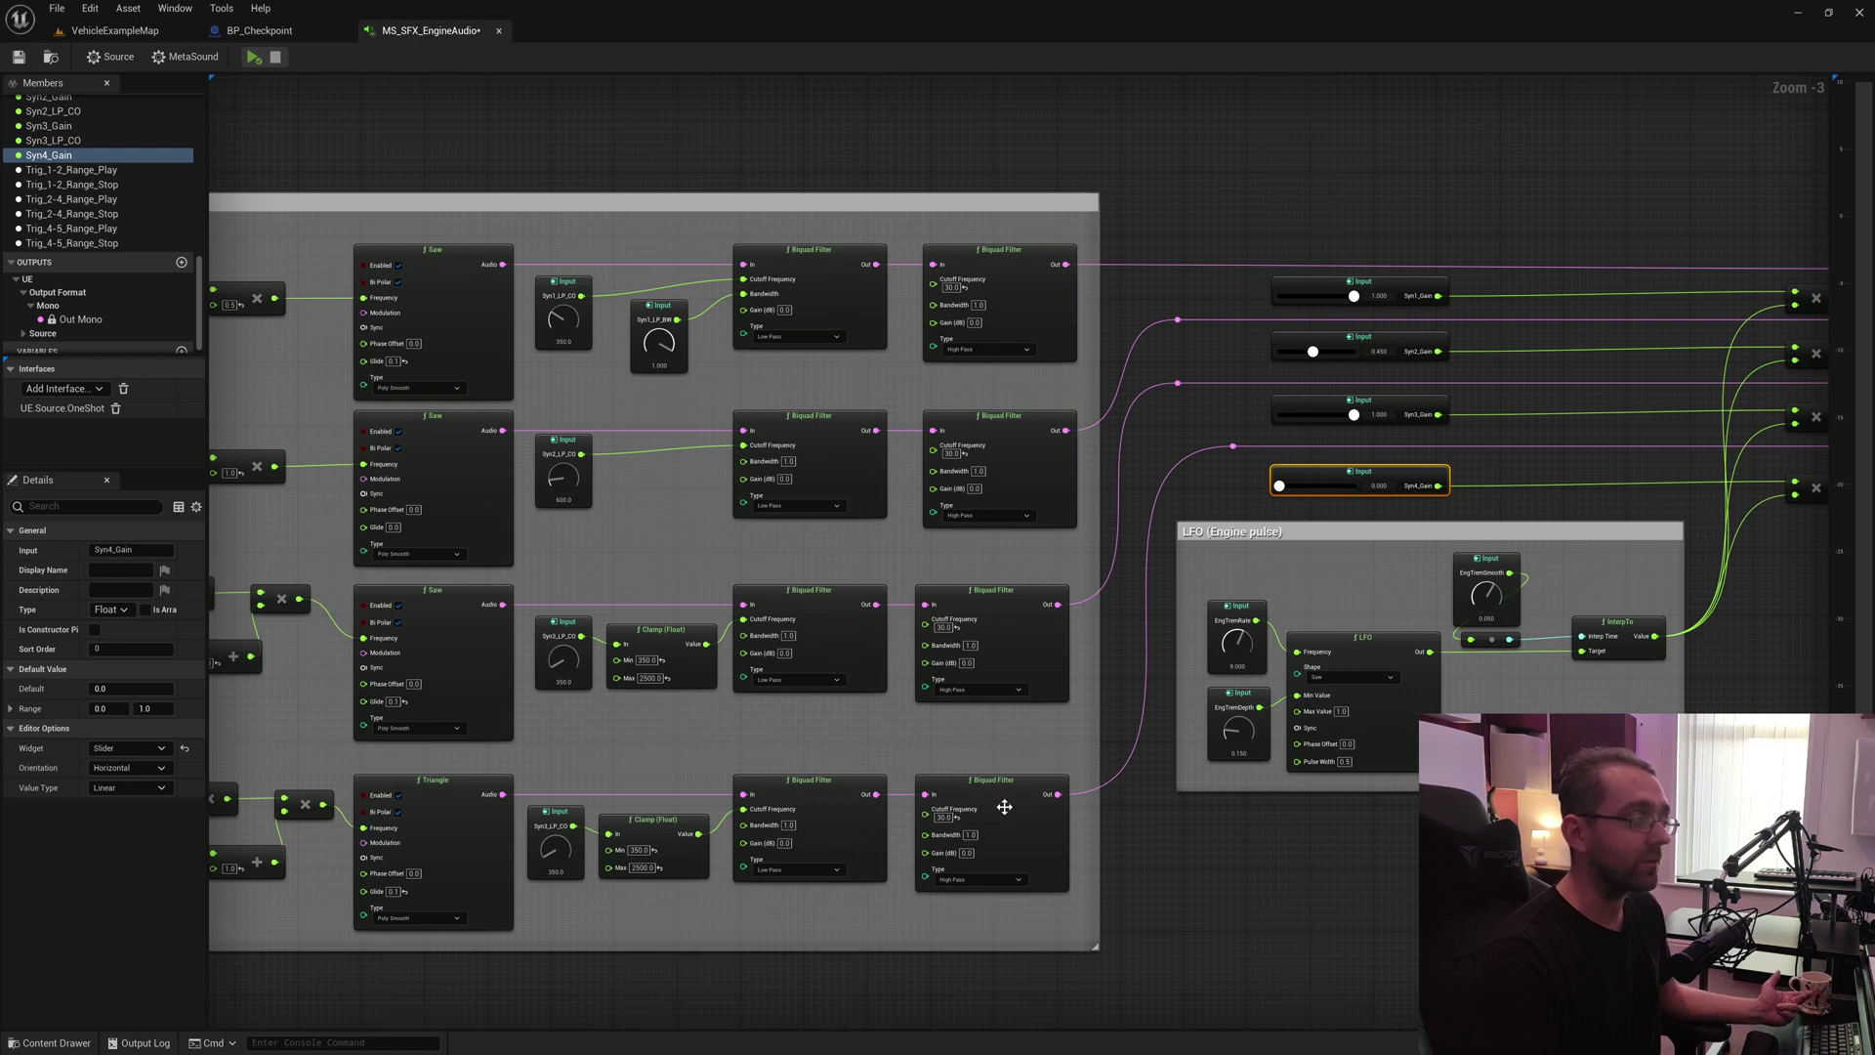
scroll(938, 899, down, 1)
drag(929, 913, 992, 985)
scroll(1057, 926, up, 1)
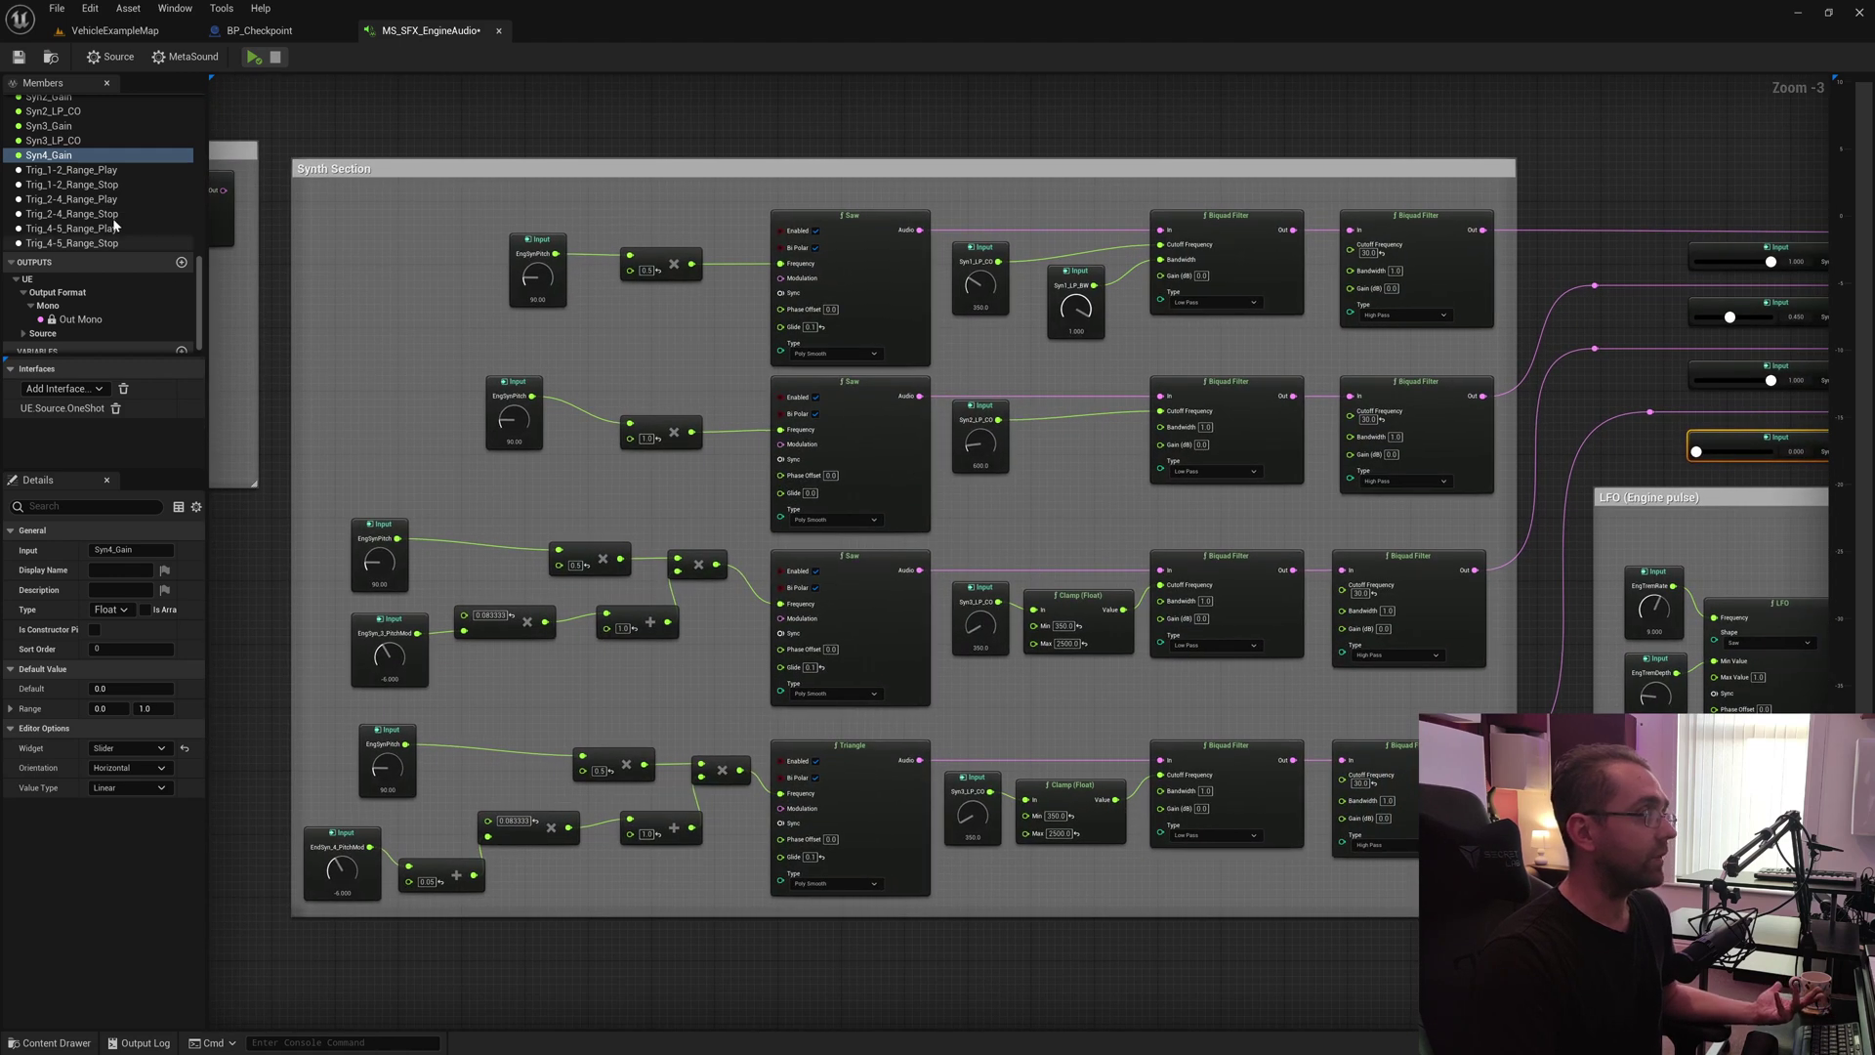
- Preview the engine sound while lowering EngSynPitch to about 72, then stop and inspect its settings
click(252, 58)
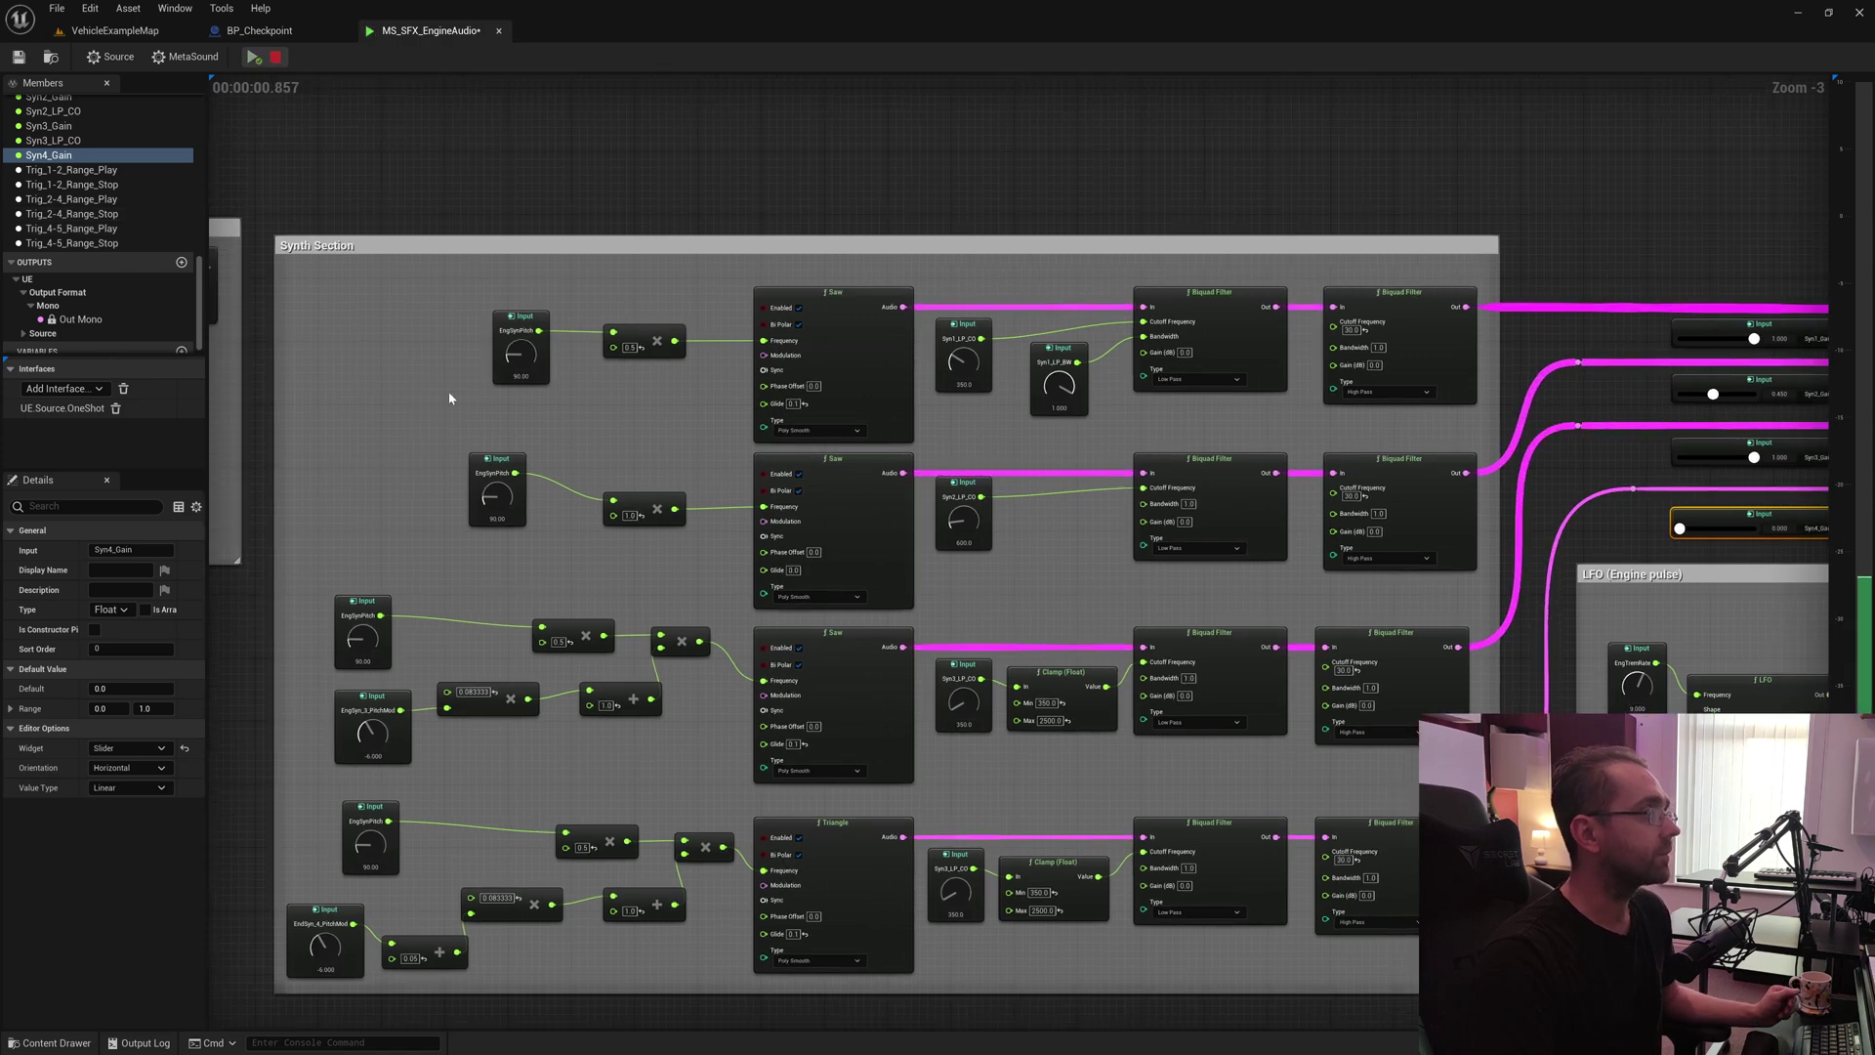
drag(518, 331, 582, 306)
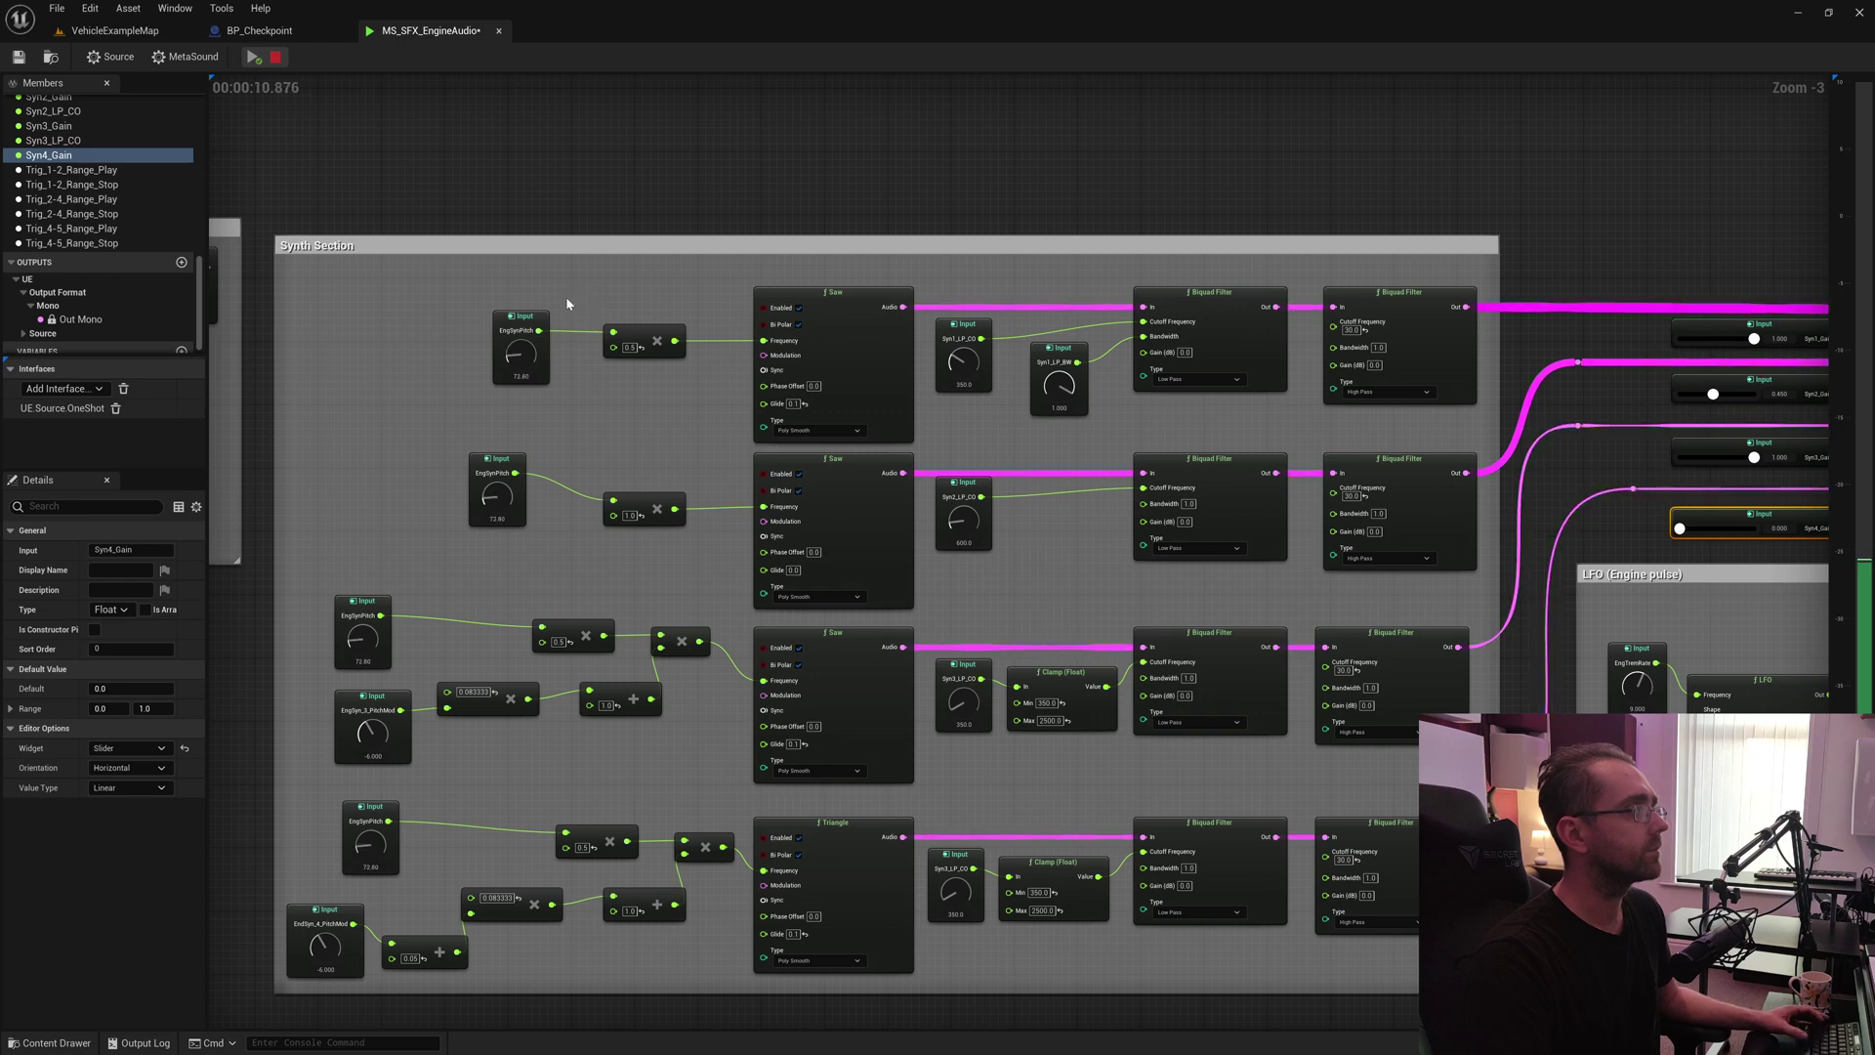
click(276, 56)
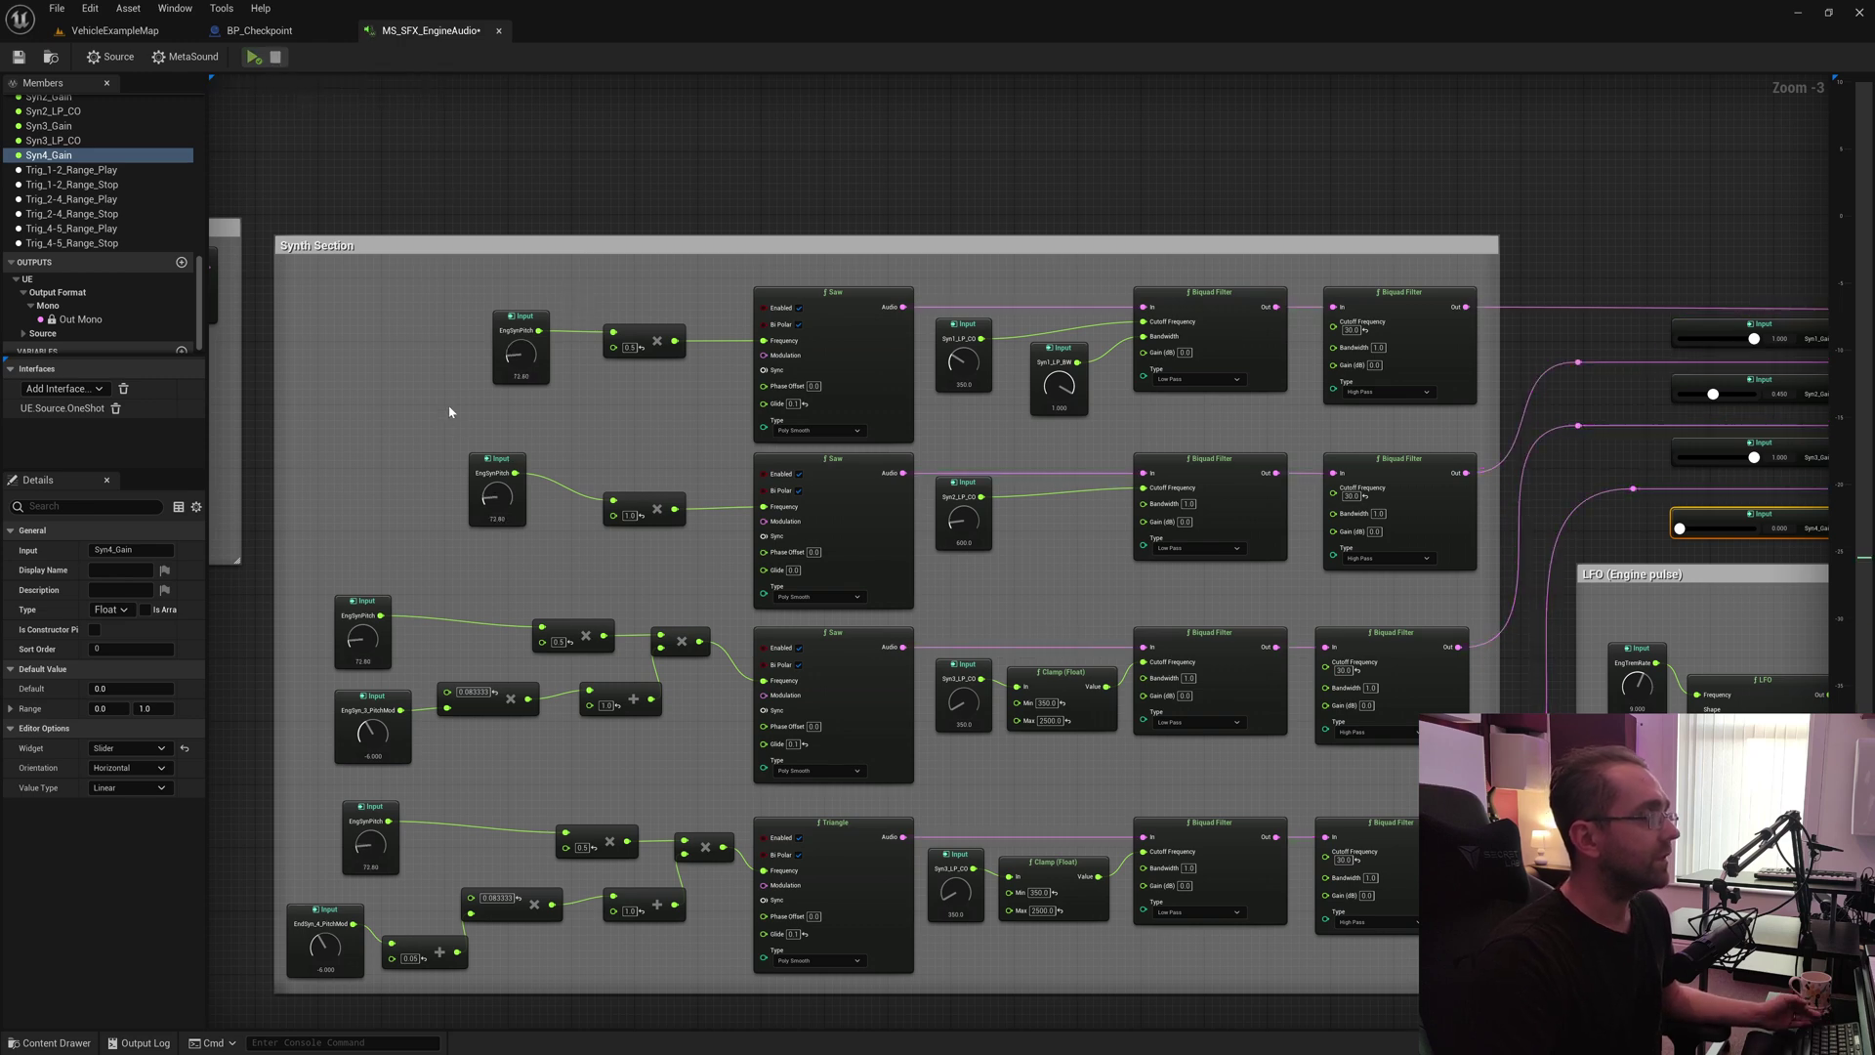
click(527, 337)
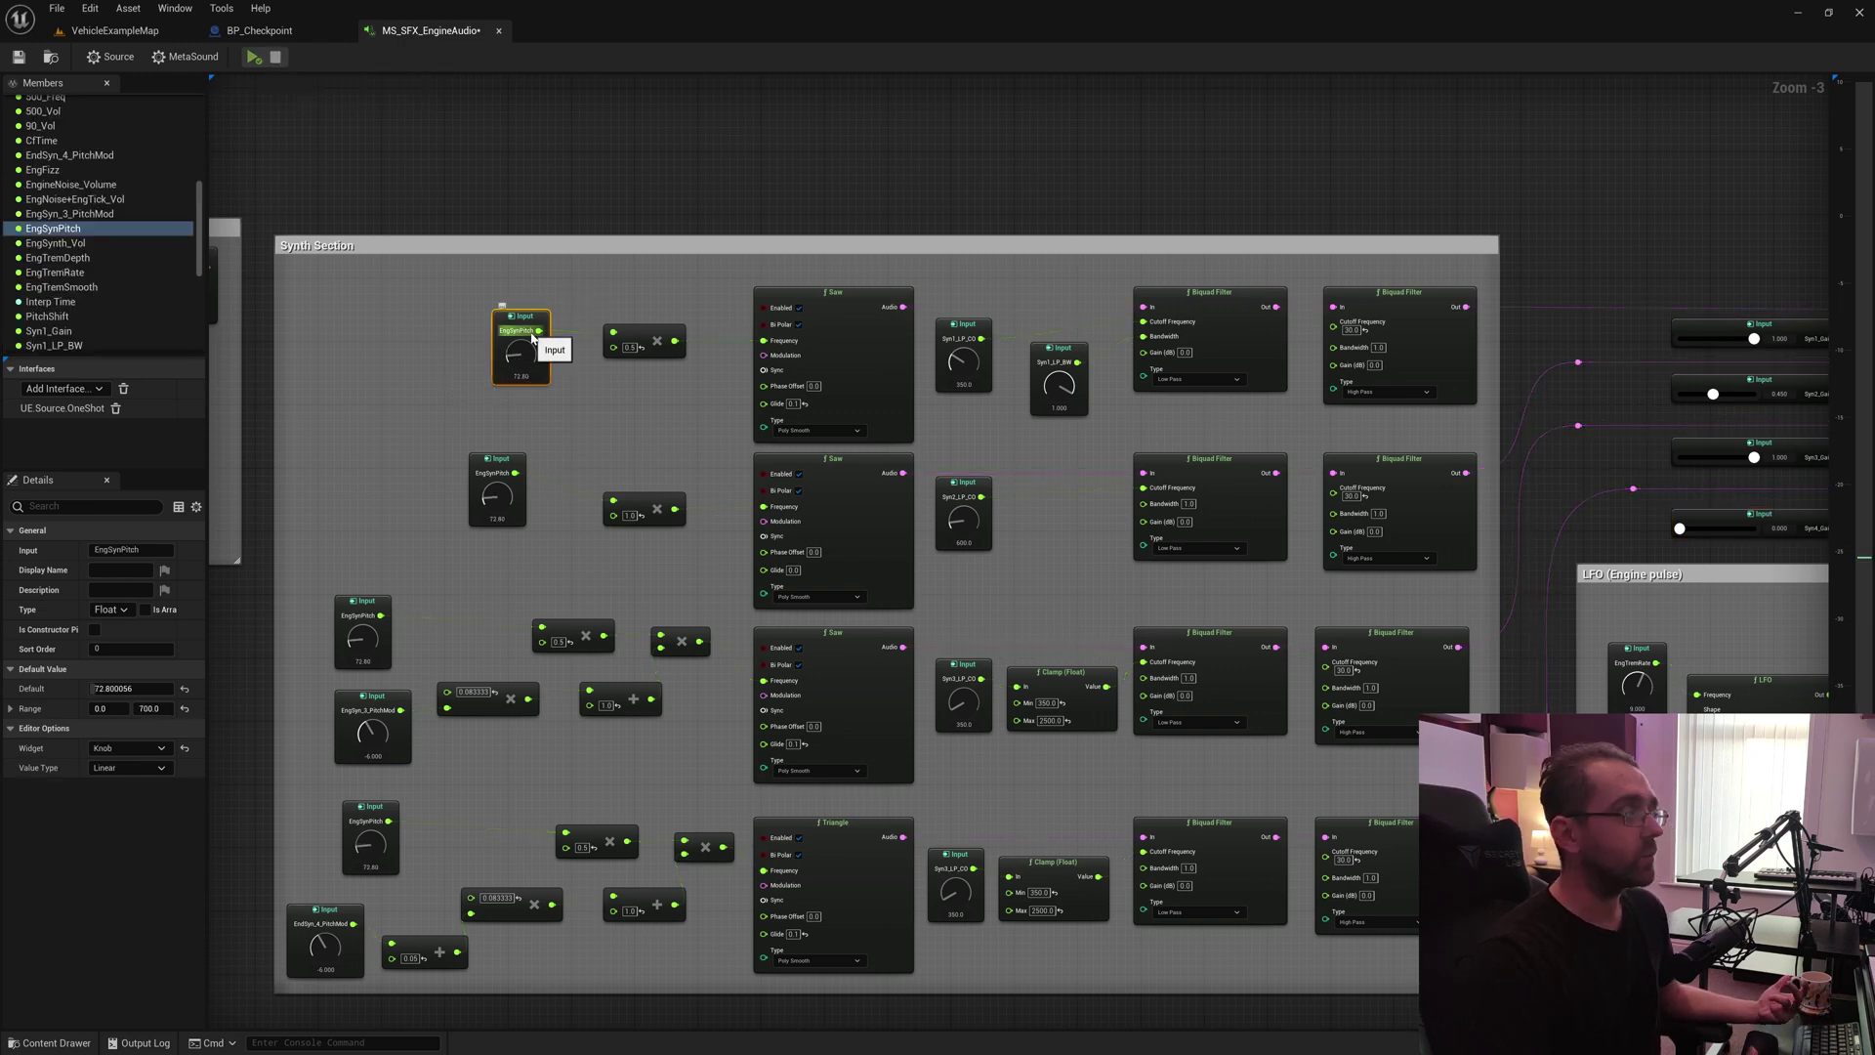